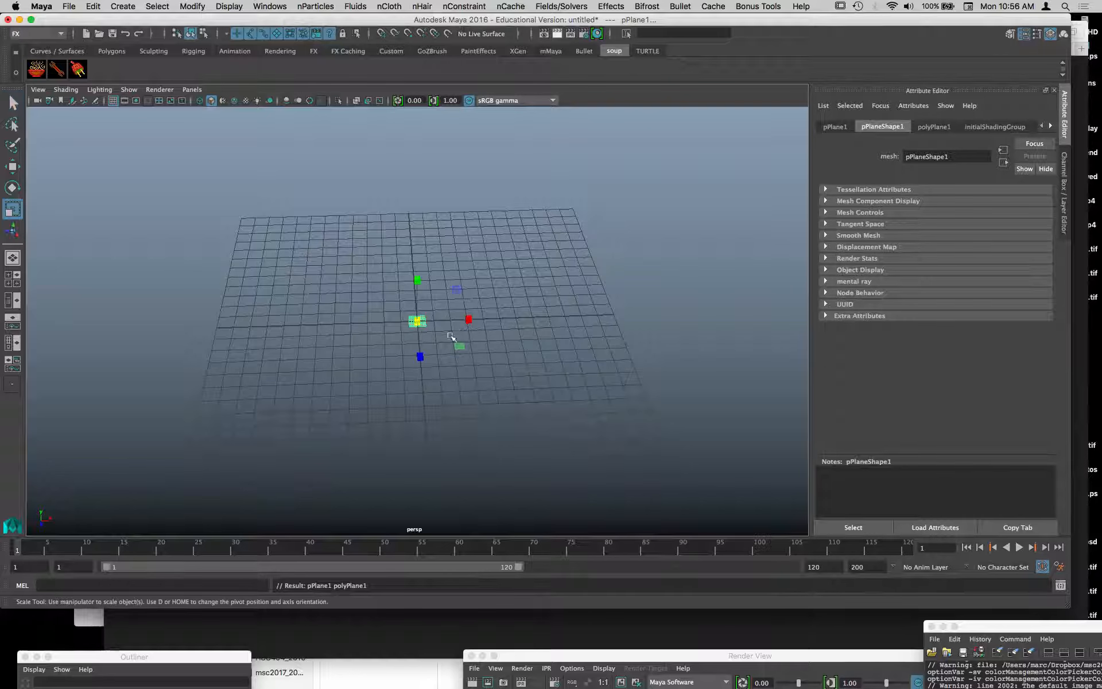
# - Scale the polygon plane uniformly to about 21.6 and set its width and height subdivisions to 20
pyautogui.moveTo(418, 320); pyautogui.dragTo(660, 322)
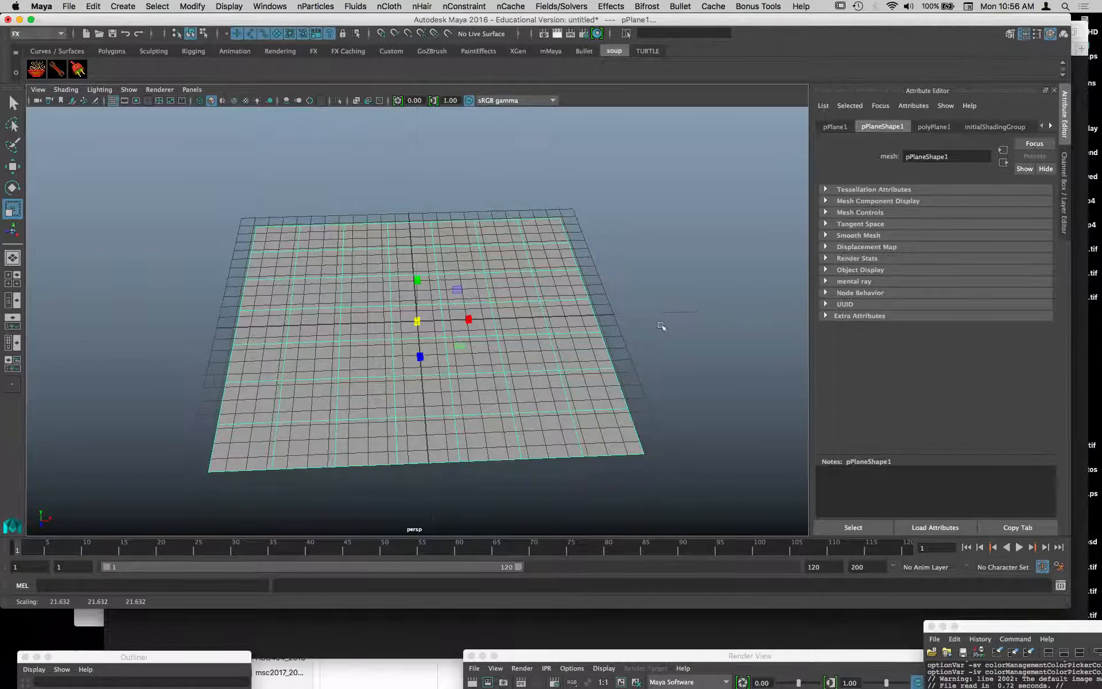
pyautogui.click(1068, 215)
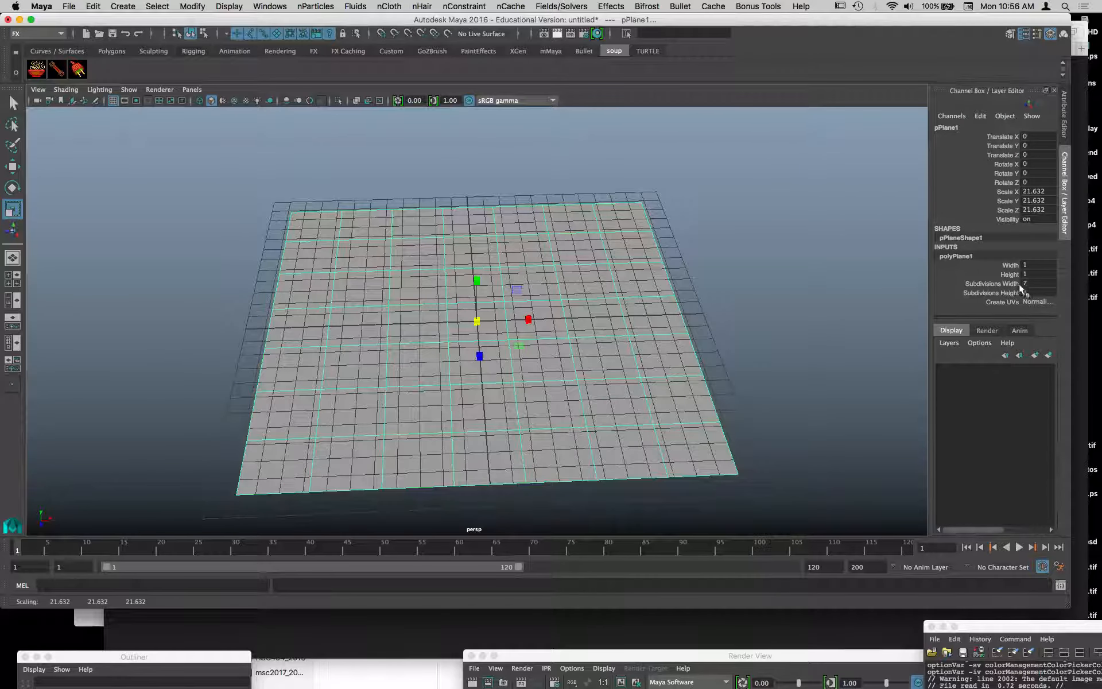
pyautogui.moveTo(1033, 283); pyautogui.dragTo(1035, 292)
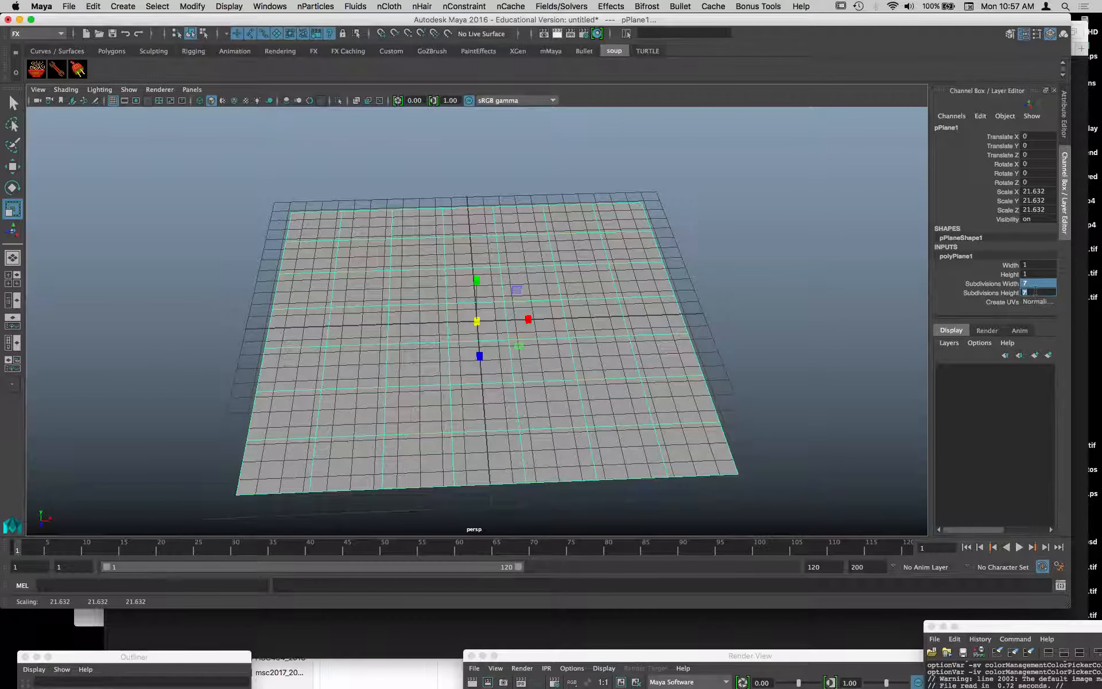
pyautogui.write('20')
pyautogui.press('Return')
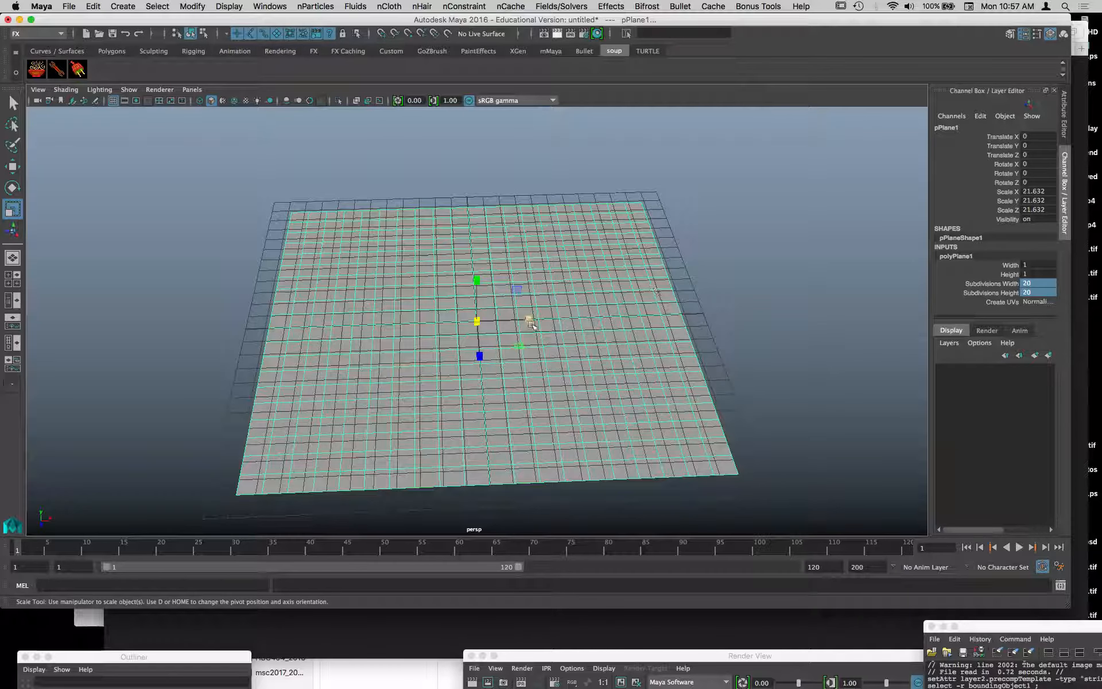
# - Set both the Subdivisions Width and Subdivisions Height of the plane to 32
pyautogui.keyDown('alt'); pyautogui.moveTo(552, 345); pyautogui.dragTo(580, 312); pyautogui.keyUp('alt')
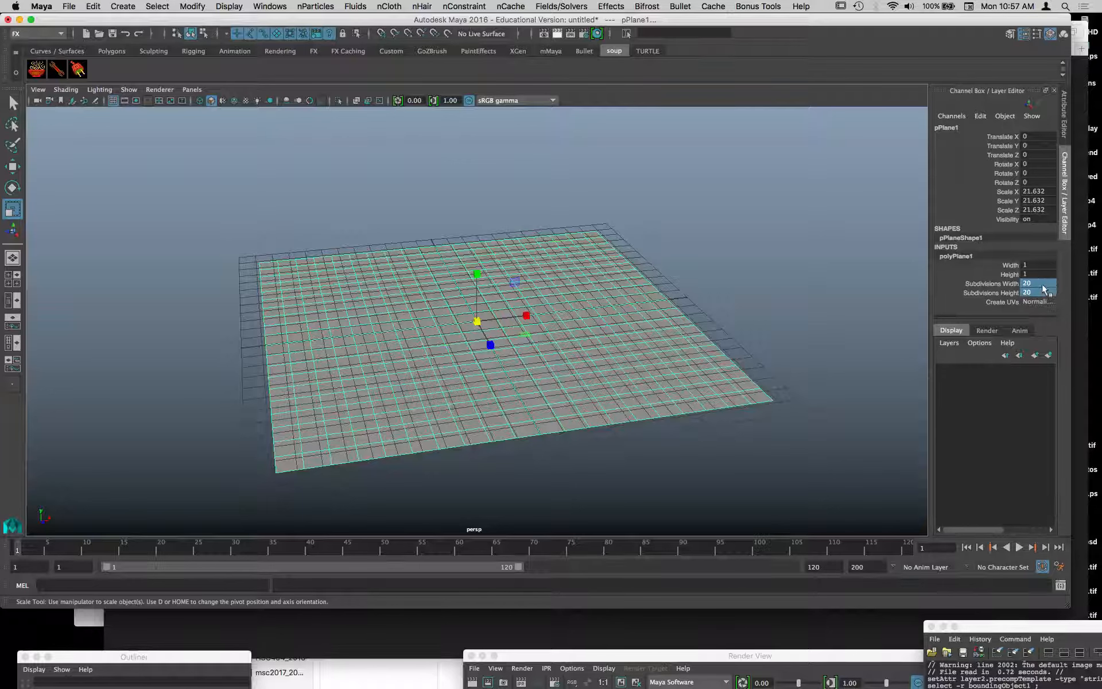
pyautogui.moveTo(1043, 286); pyautogui.dragTo(1045, 292)
pyautogui.write('32')
pyautogui.press('Return')
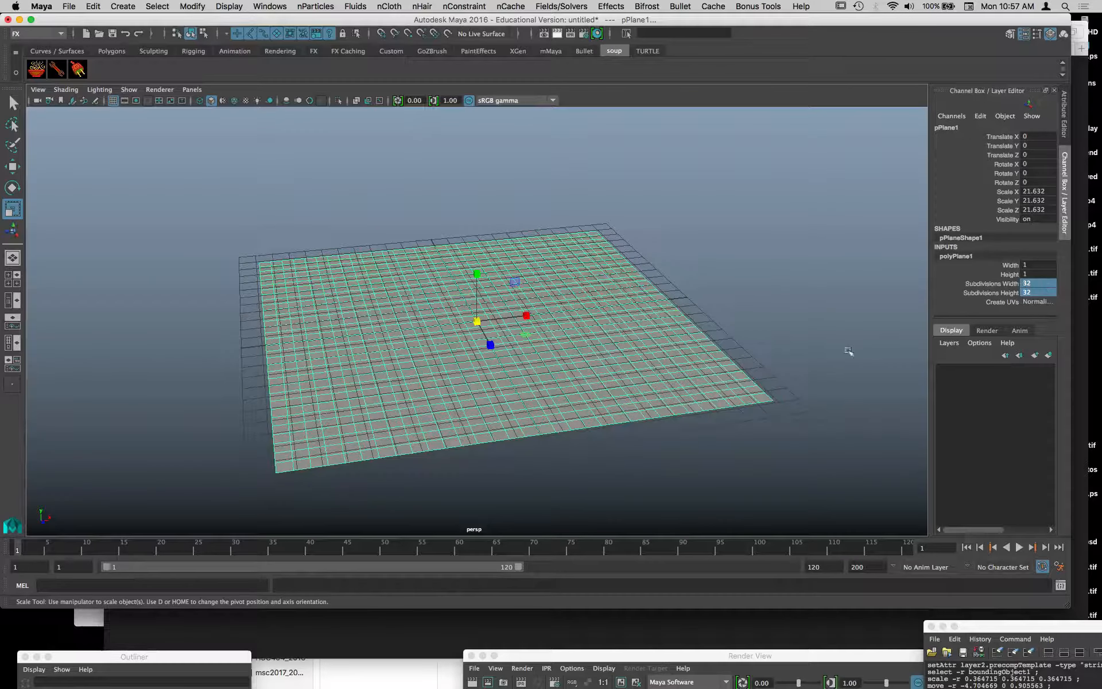
# - Move the plane straight up, just above the grid, to a Translate Y of about 0.43
pyautogui.keyDown('alt'); pyautogui.moveTo(848, 351); pyautogui.dragTo(834, 365); pyautogui.keyUp('alt')
pyautogui.click(721, 374)
pyautogui.press('w')
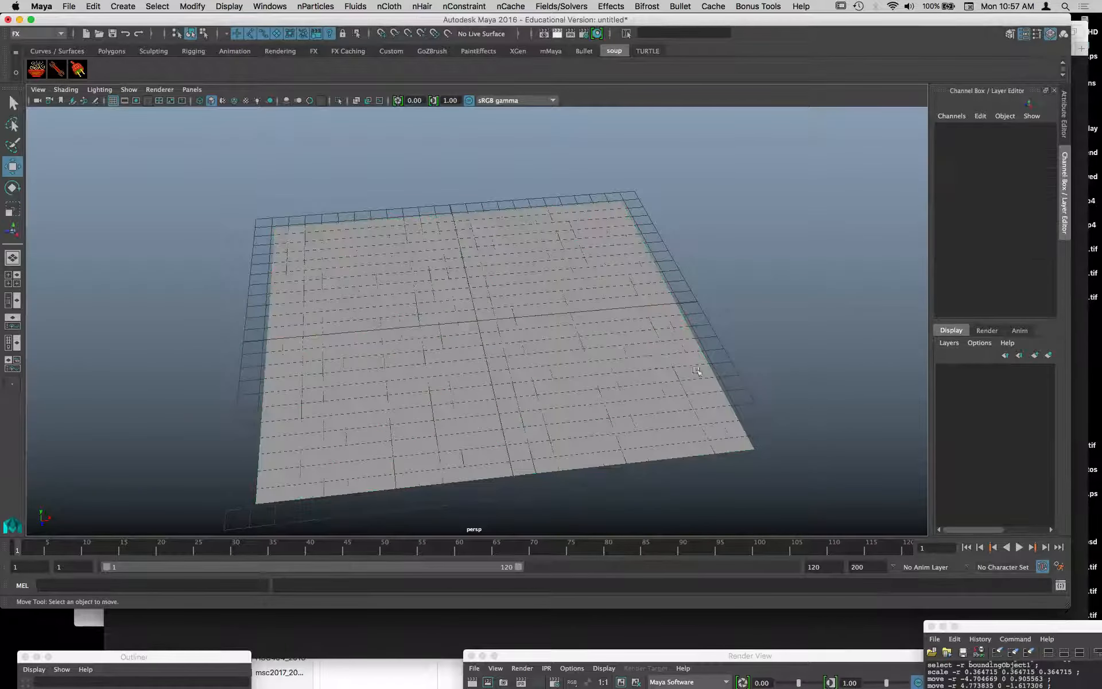
pyautogui.click(493, 318)
pyautogui.moveTo(478, 277); pyautogui.dragTo(724, 281)
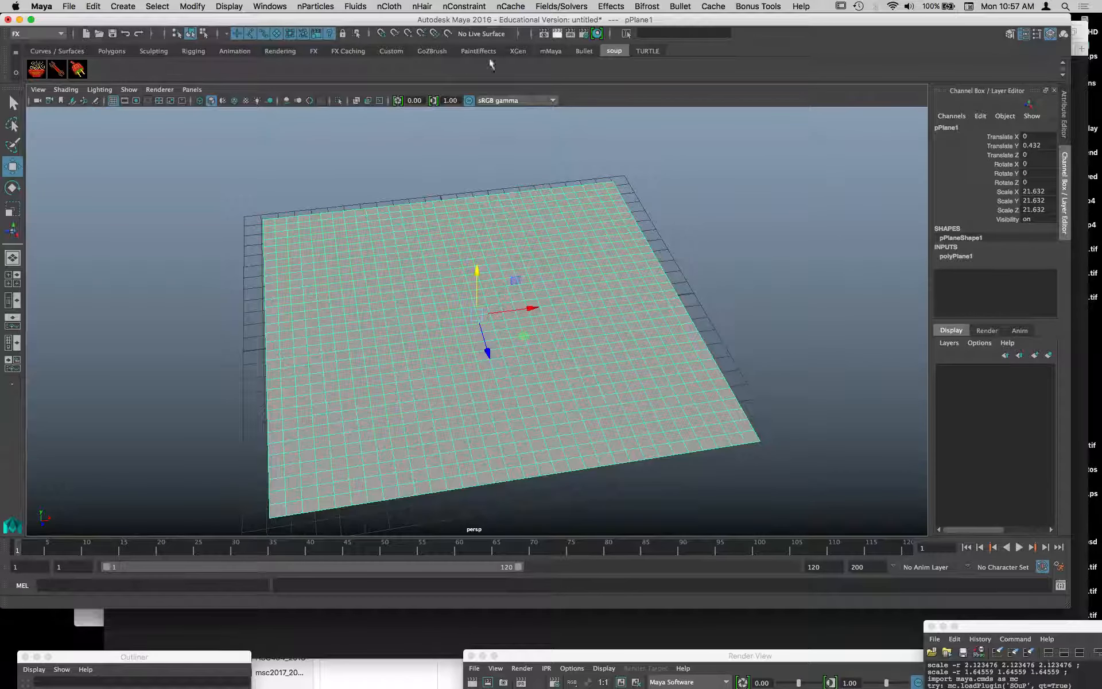
# - Delete the plane's construction history and freeze its transformations
pyautogui.click(393, 51)
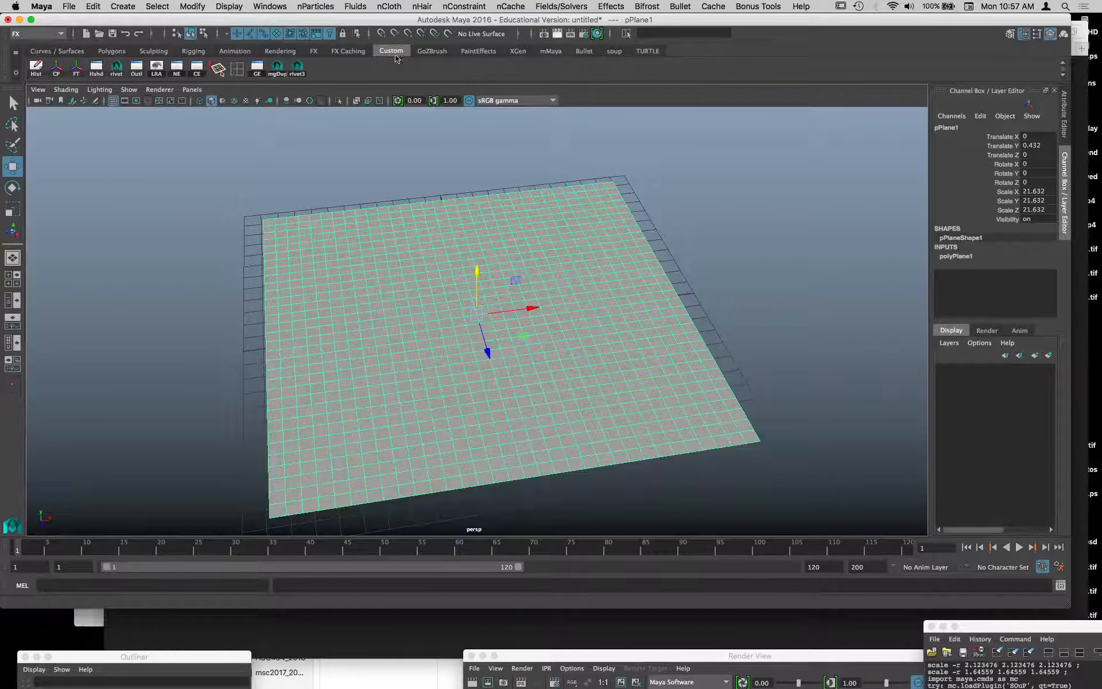
pyautogui.click(40, 78)
pyautogui.click(82, 78)
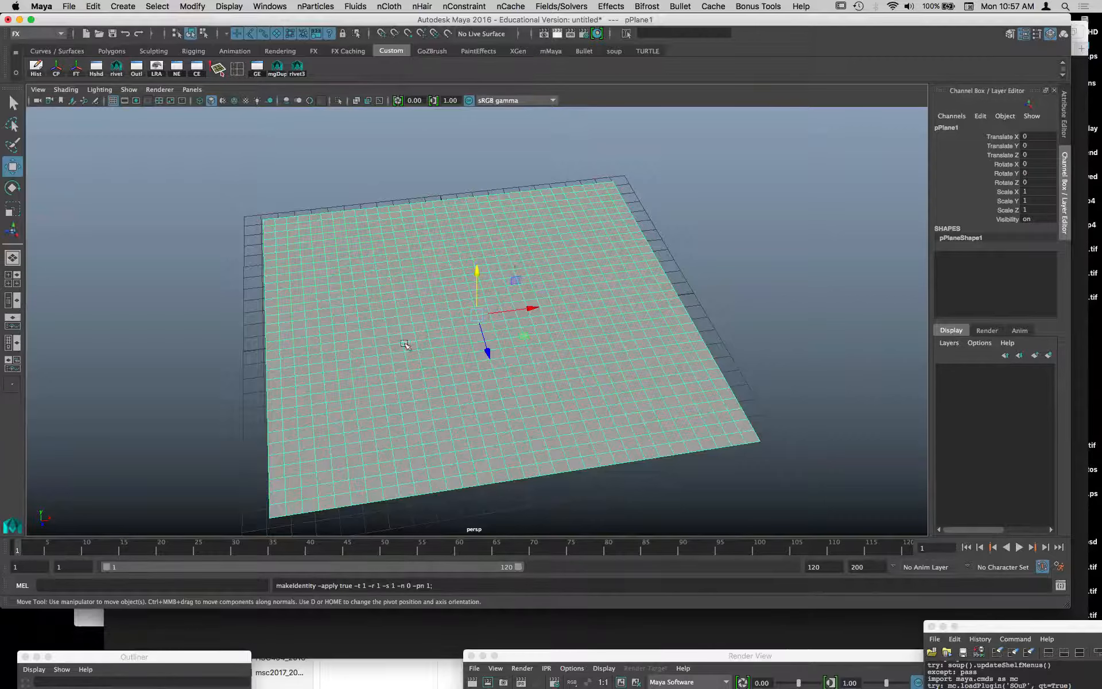
# - Create an nCloth from the plane with Local Space Output and the Create New Solver option
pyautogui.keyDown('alt'); pyautogui.moveTo(406, 344); pyautogui.dragTo(386, 343); pyautogui.keyUp('alt')
pyautogui.keyDown('alt'); pyautogui.moveTo(485, 336); pyautogui.dragTo(549, 328, button='middle'); pyautogui.keyUp('alt')
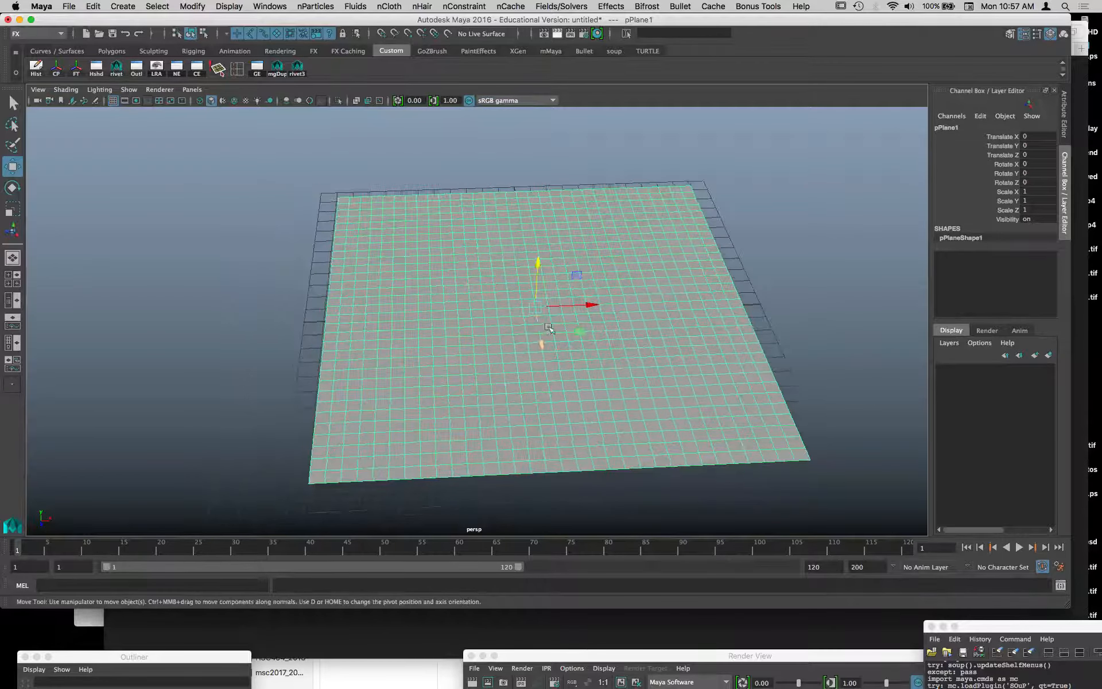
pyautogui.keyDown('alt'); pyautogui.moveTo(548, 327); pyautogui.dragTo(447, 344); pyautogui.keyUp('alt')
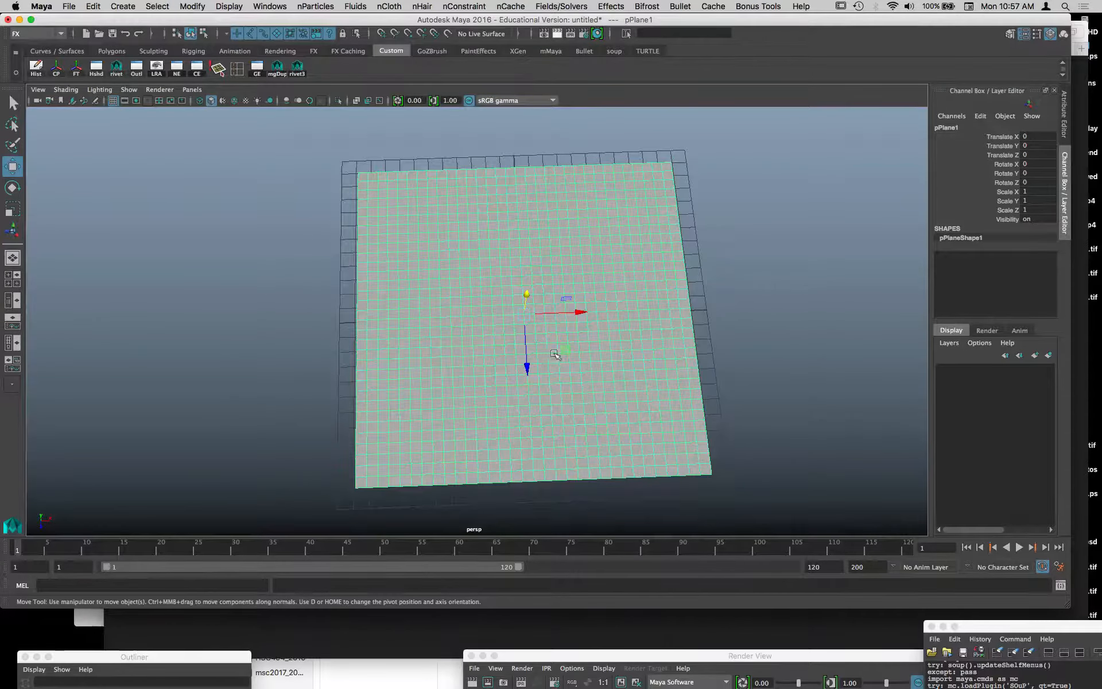
pyautogui.keyDown('alt'); pyautogui.moveTo(554, 354); pyautogui.dragTo(463, 307); pyautogui.keyUp('alt')
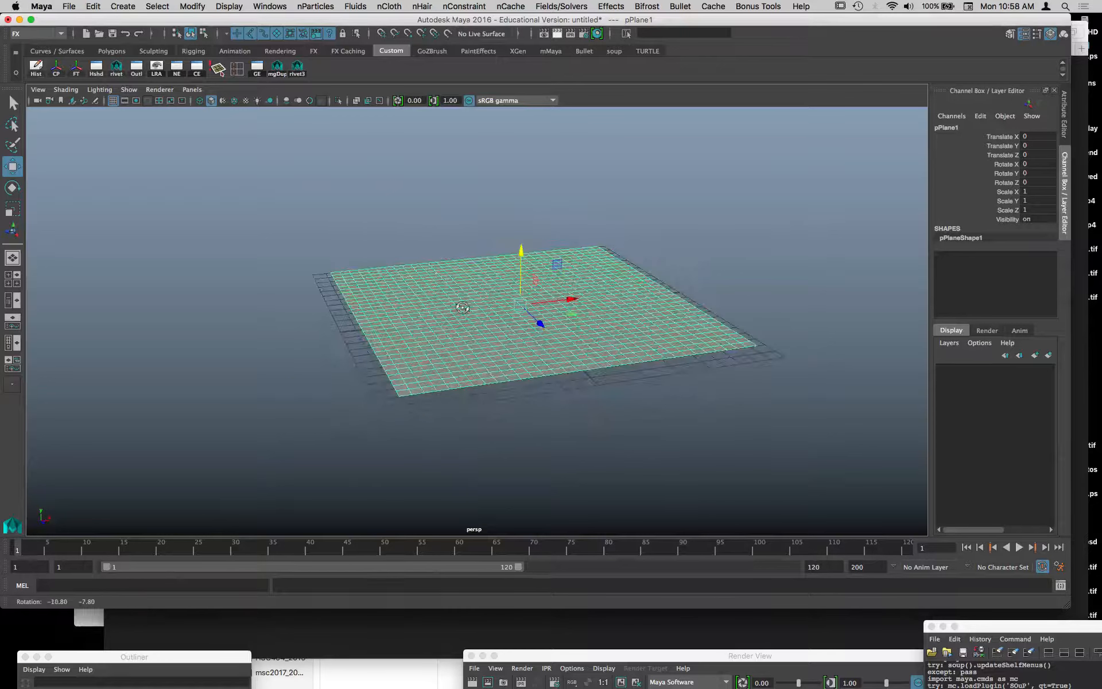
pyautogui.press('space')
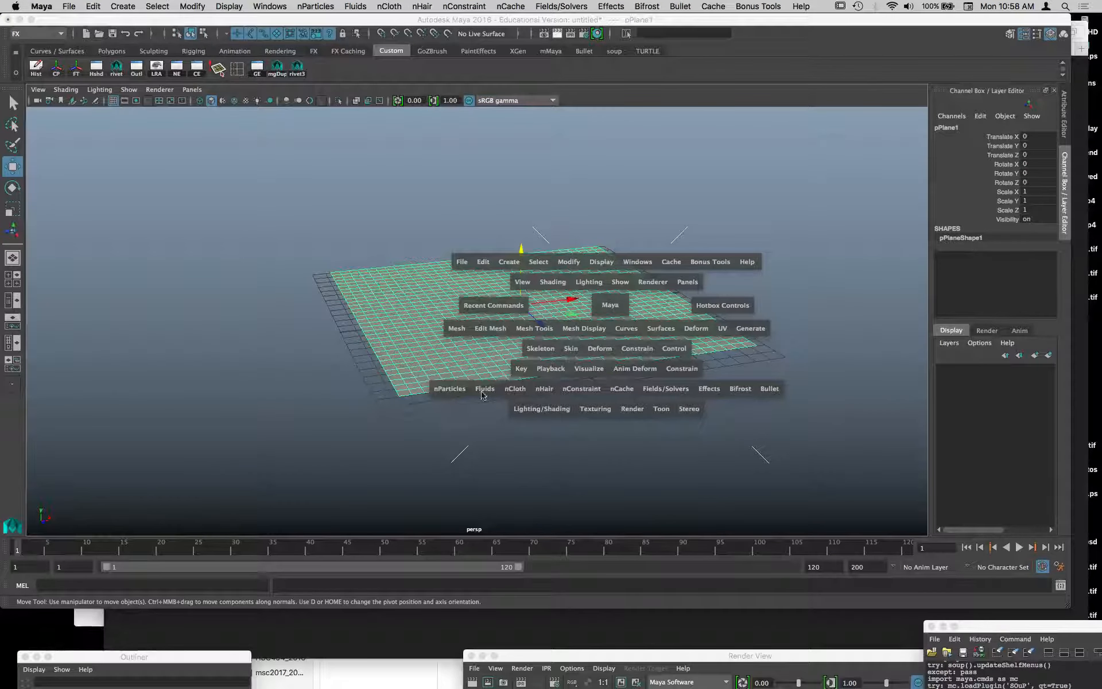
pyautogui.click(530, 392)
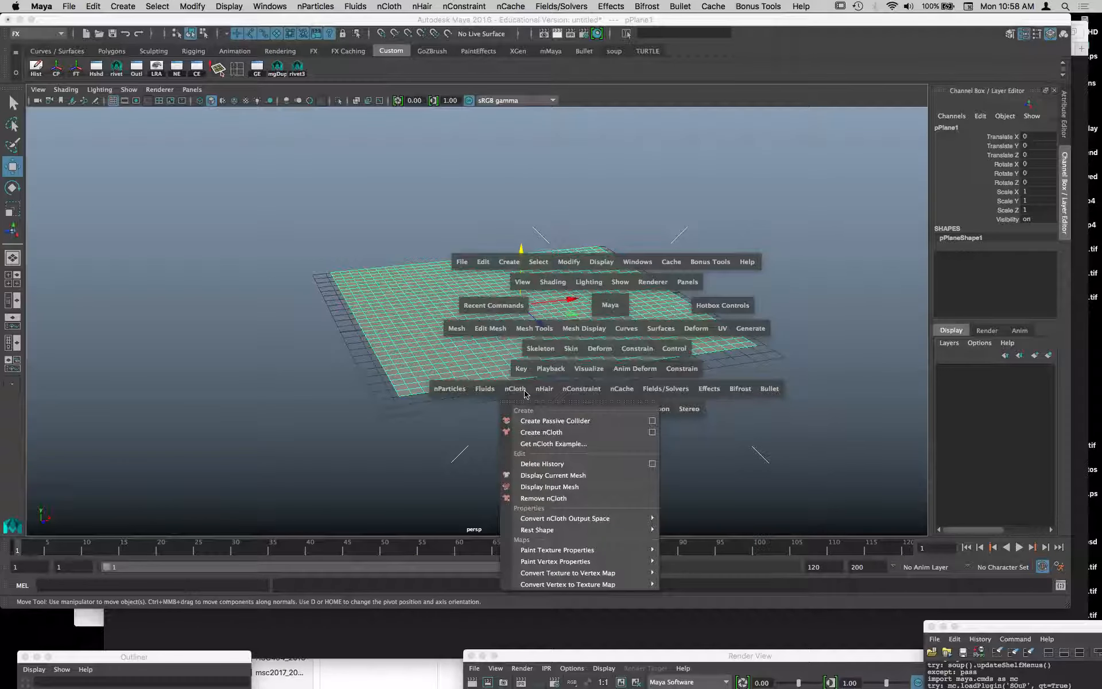
pyautogui.click(652, 432)
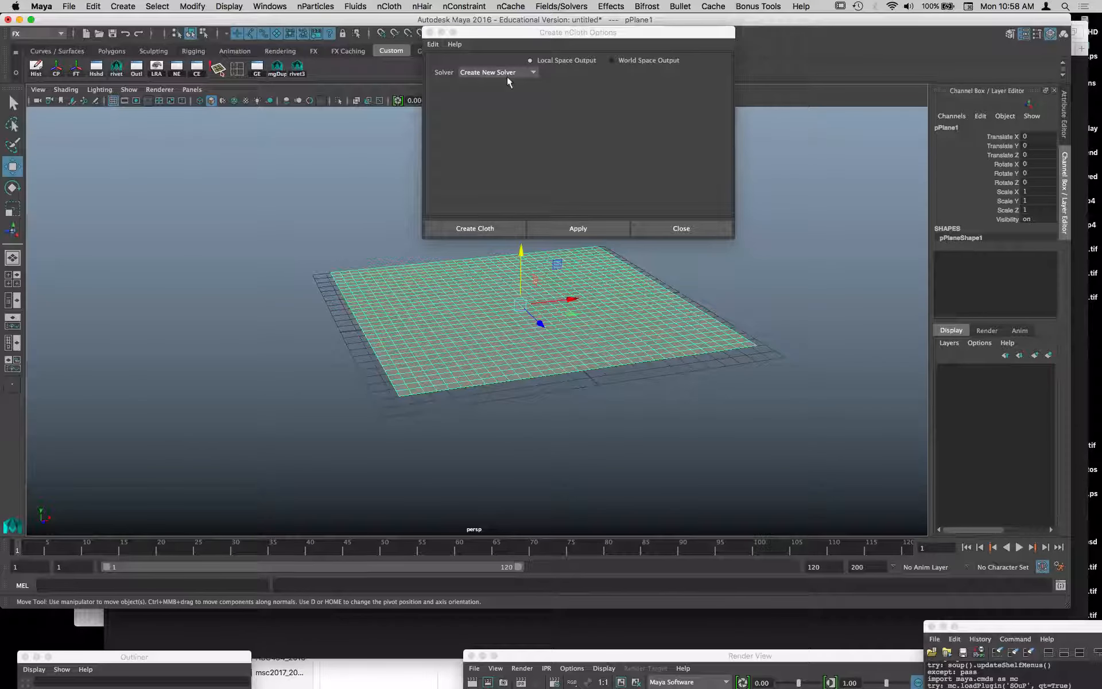
pyautogui.click(471, 227)
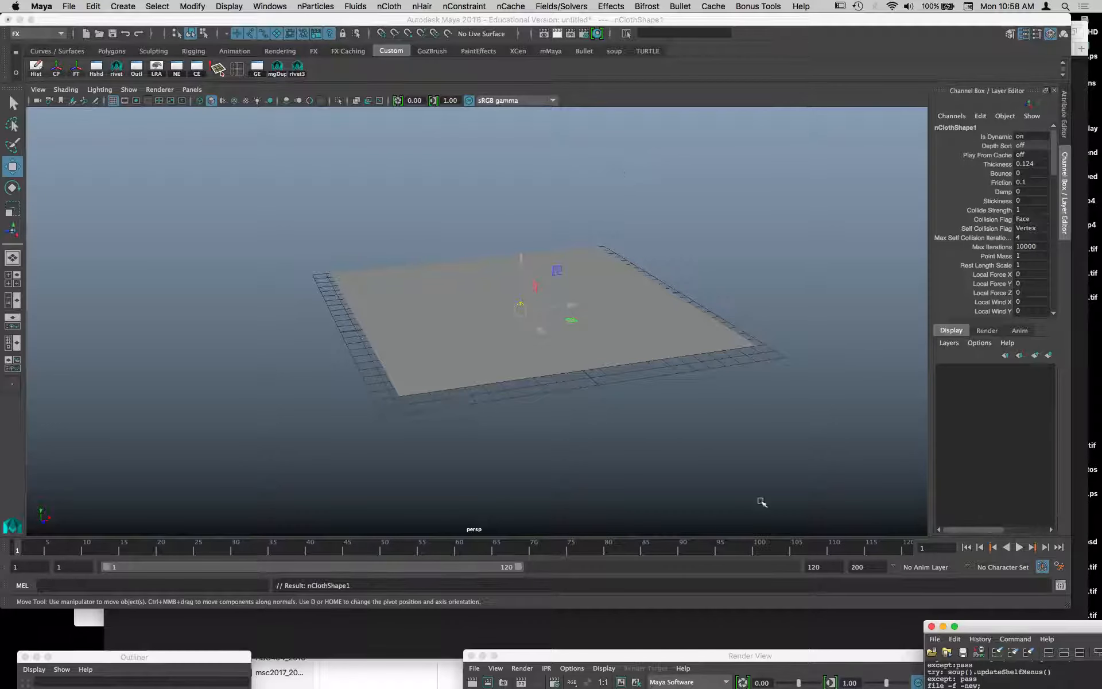
# - Set the end time of the playback range to 1000 frames
pyautogui.click(819, 567)
pyautogui.write('10')
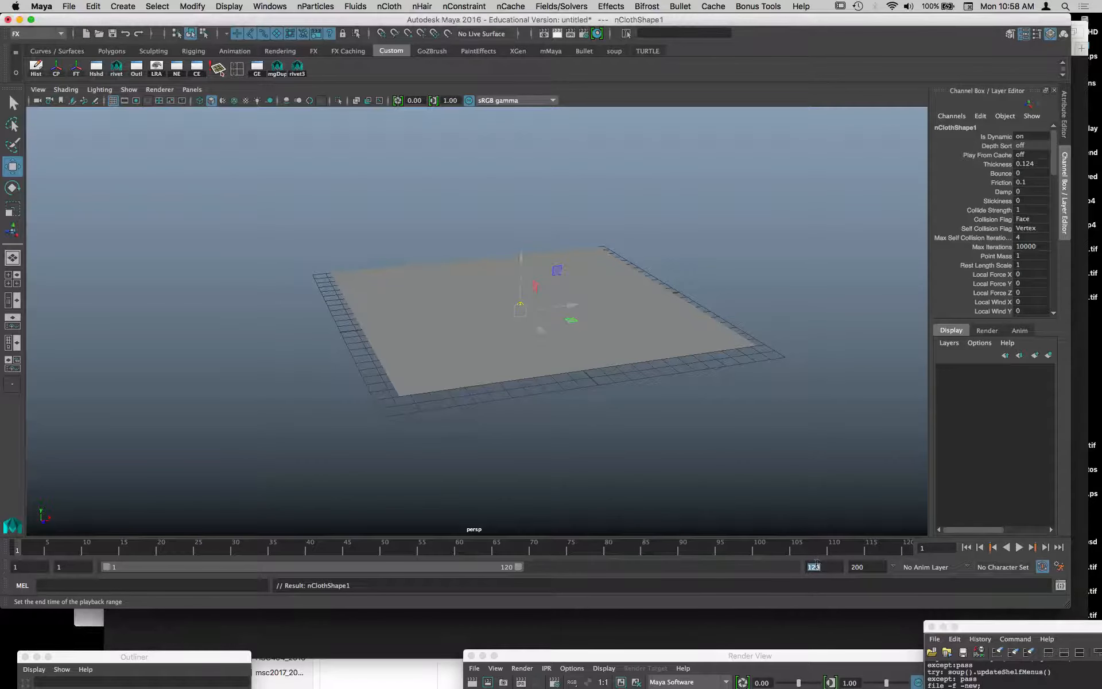
pyautogui.write('00')
pyautogui.press('Return')
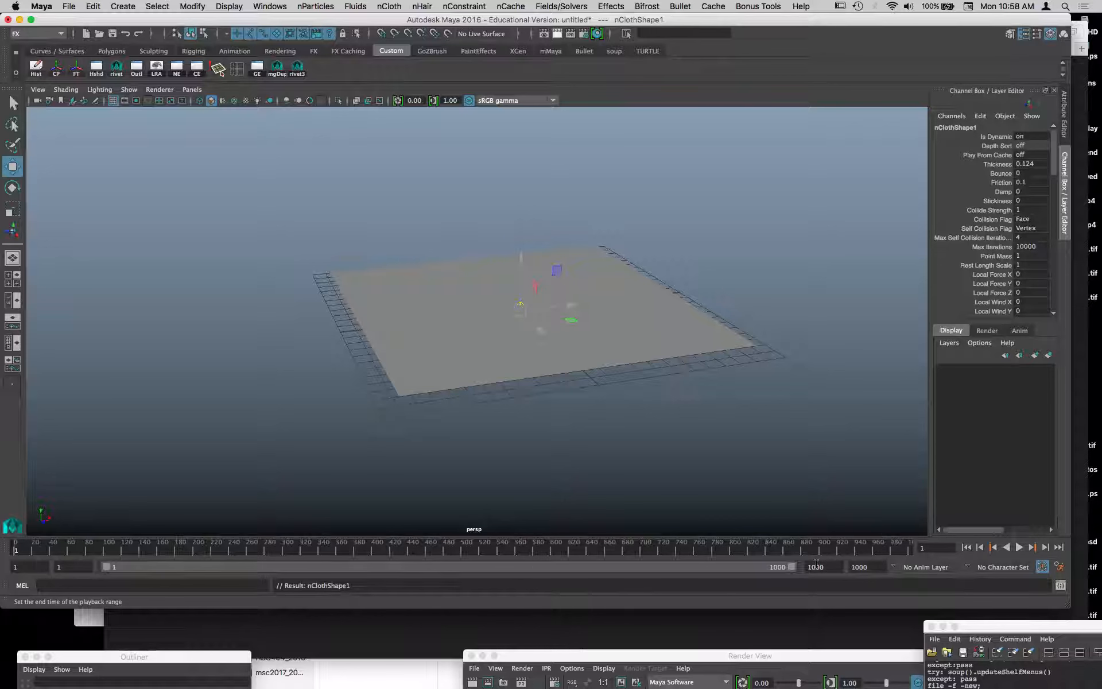
# - Play the cloth simulation to check how the plane behaves under gravity, and stop the playback
pyautogui.click(1019, 548)
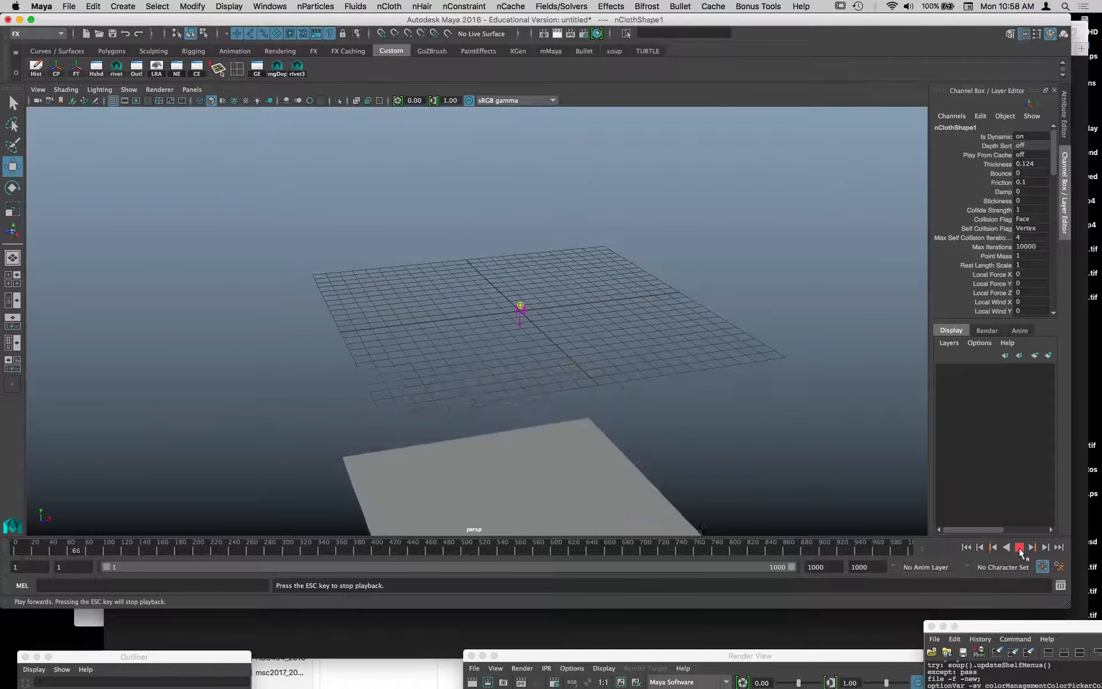
pyautogui.click(1019, 547)
pyautogui.keyDown('alt'); pyautogui.moveTo(721, 439); pyautogui.dragTo(684, 433); pyautogui.keyUp('alt')
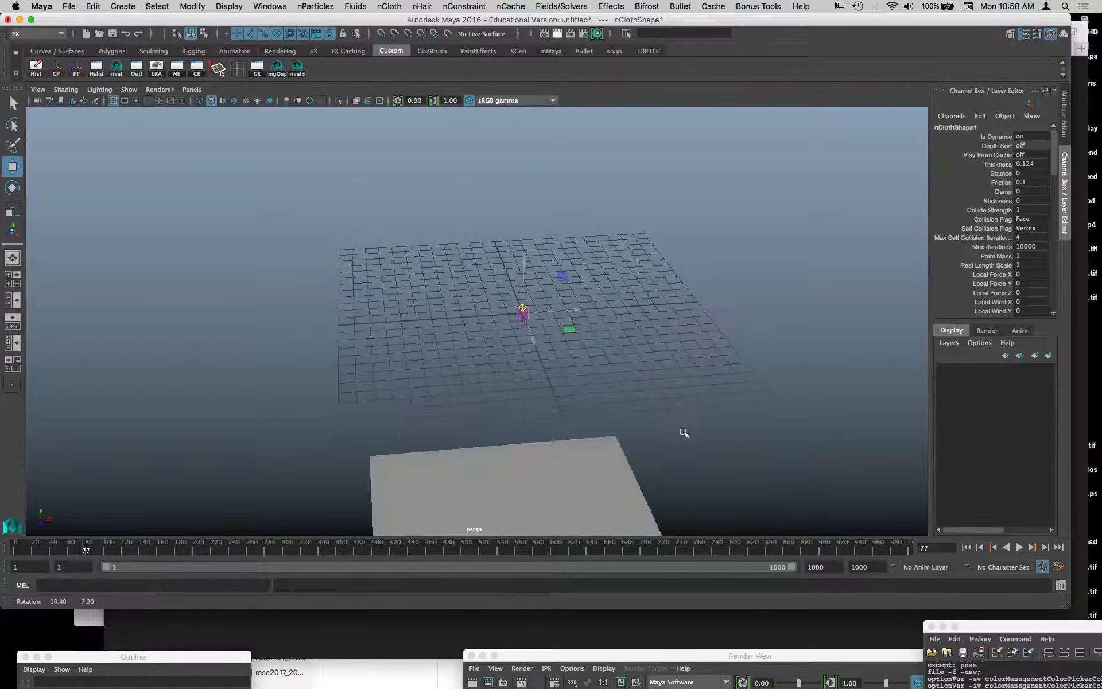
pyautogui.keyDown('alt'); pyautogui.moveTo(684, 433); pyautogui.dragTo(684, 323, button='middle'); pyautogui.keyUp('alt')
# - Select the cloth plane and enable Use Plane for the ground plane of its nucleus1 solver
pyautogui.click(641, 515)
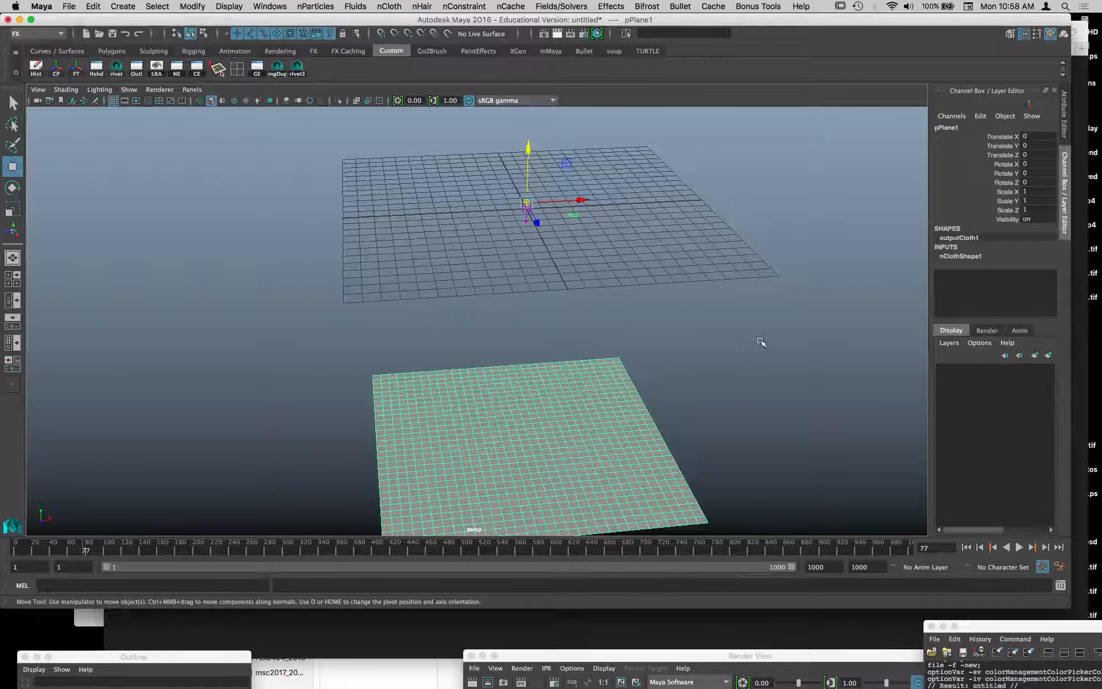
pyautogui.hotkey('ctrl', 'a')
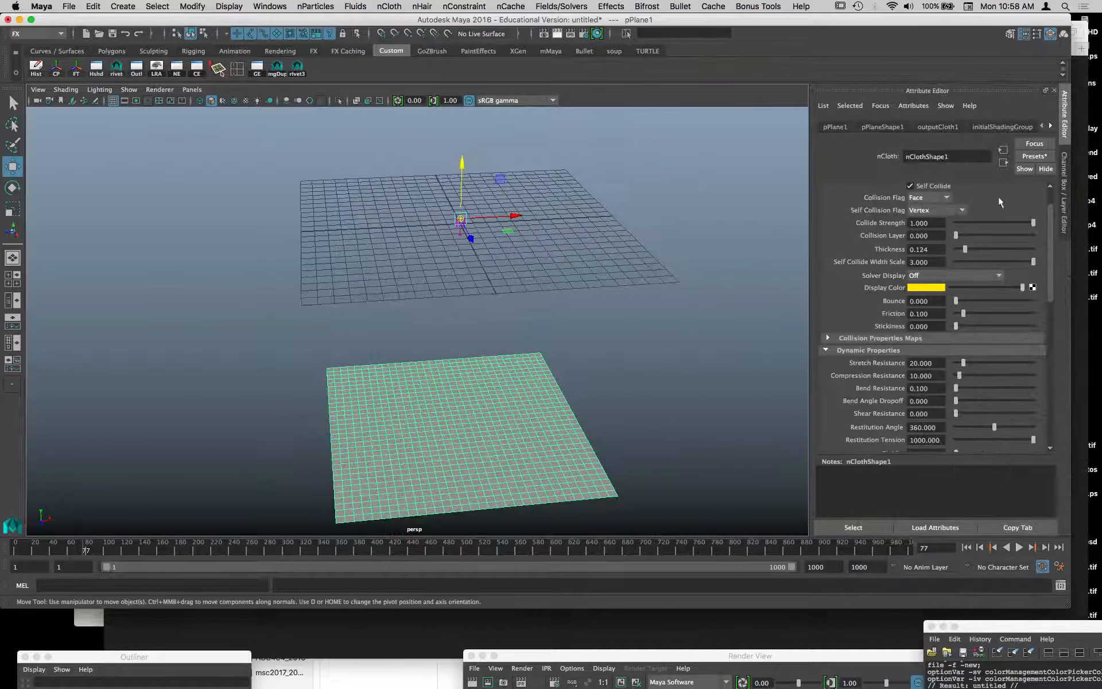
pyautogui.click(833, 126)
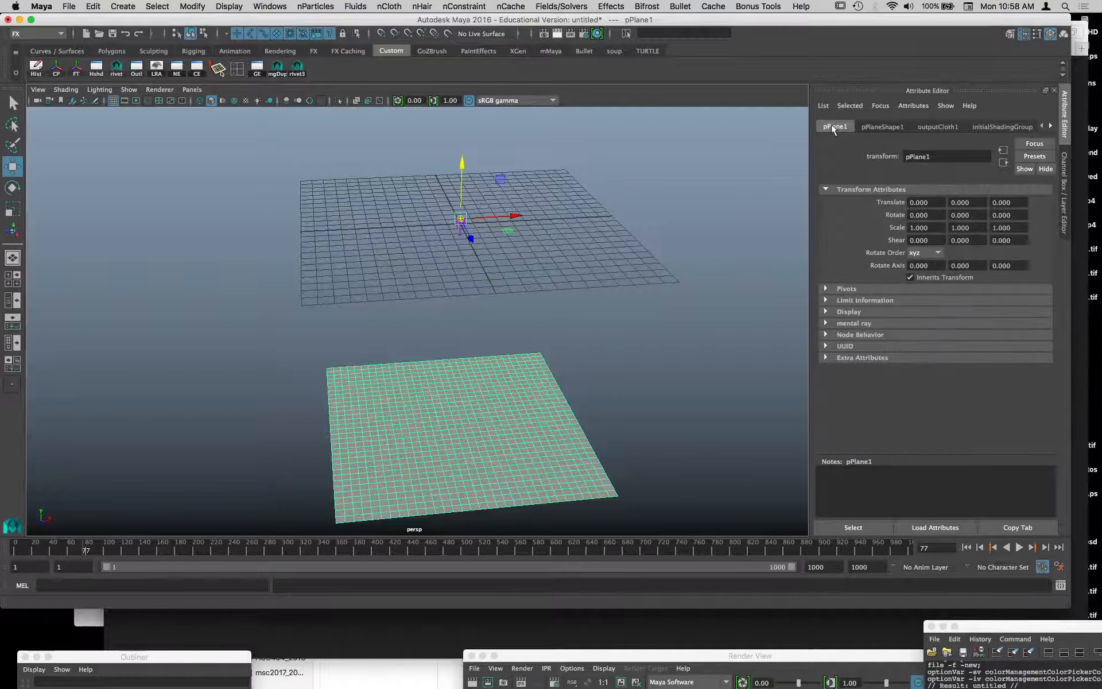
pyautogui.click(883, 127)
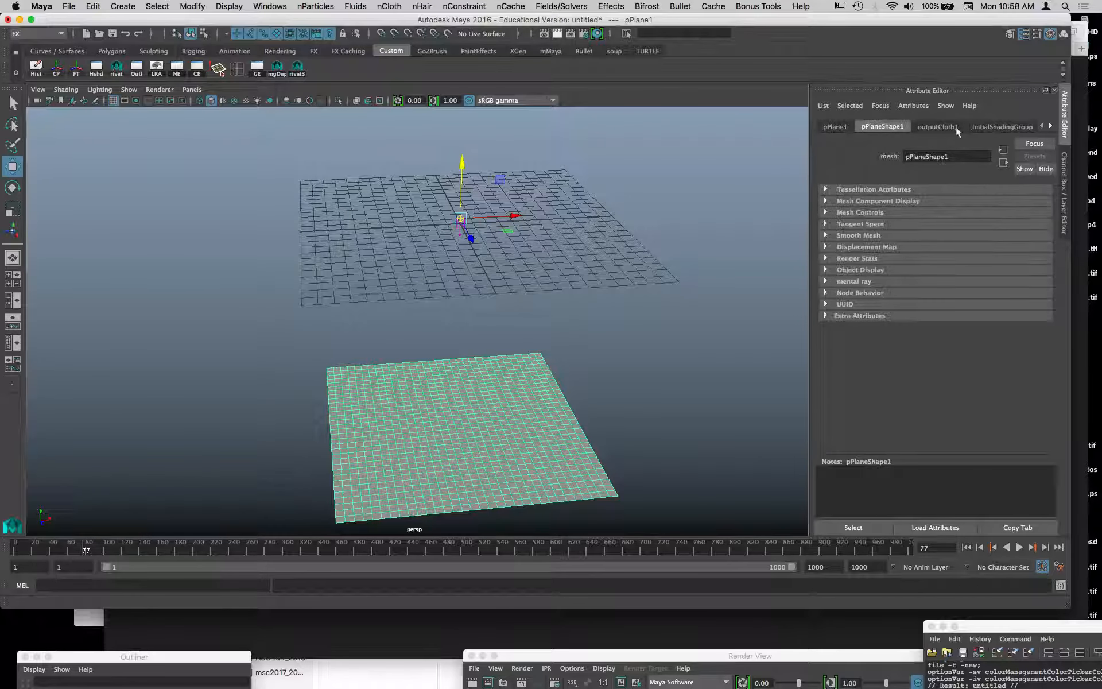
pyautogui.click(947, 128)
pyautogui.click(872, 127)
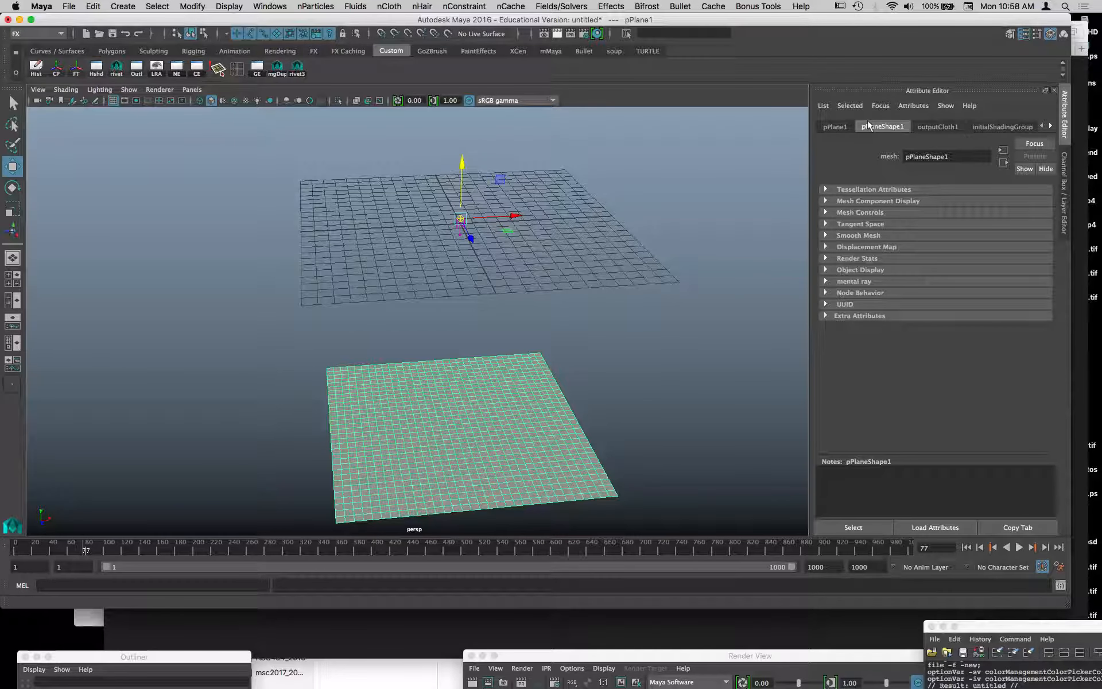
pyautogui.click(929, 127)
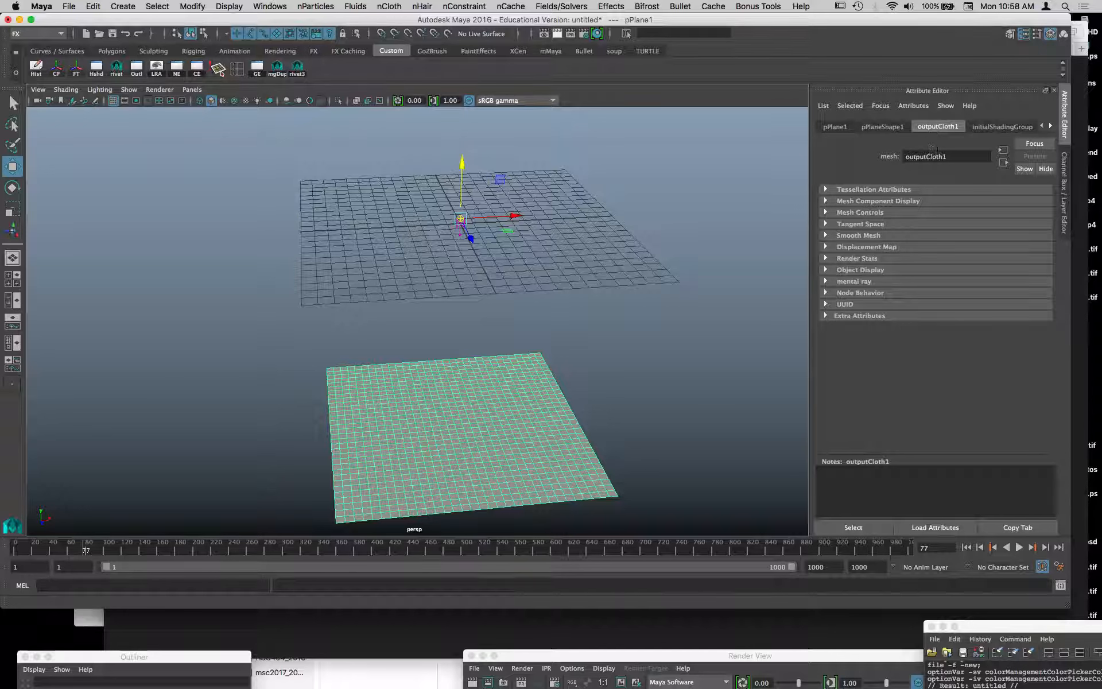
pyautogui.click(1050, 127)
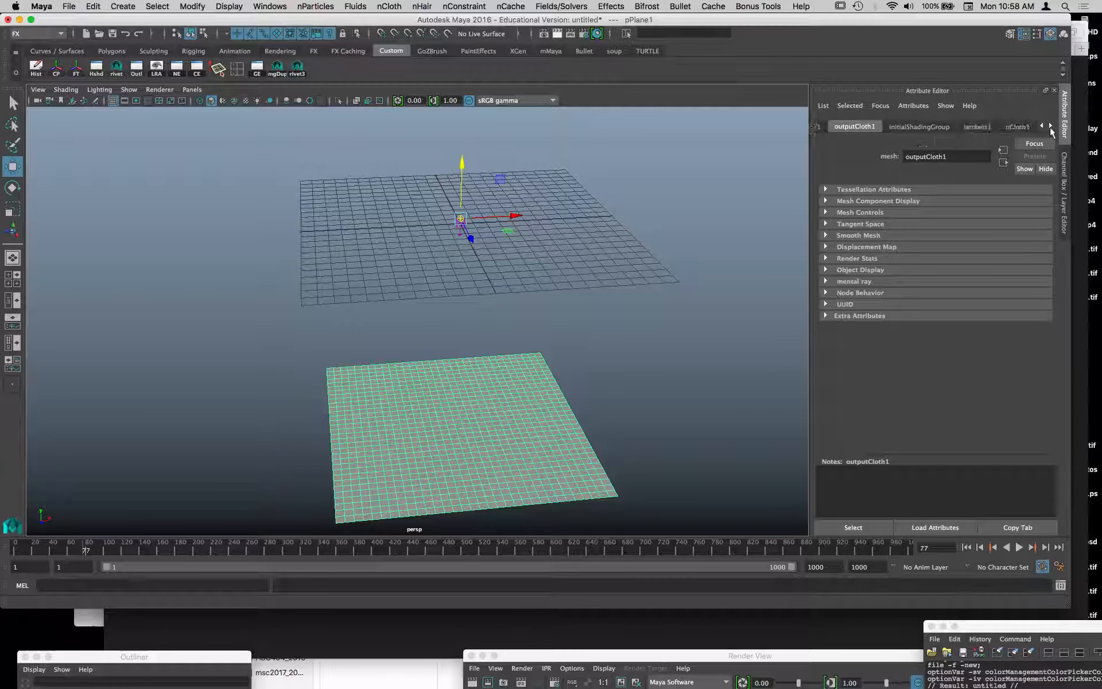
pyautogui.click(1051, 126)
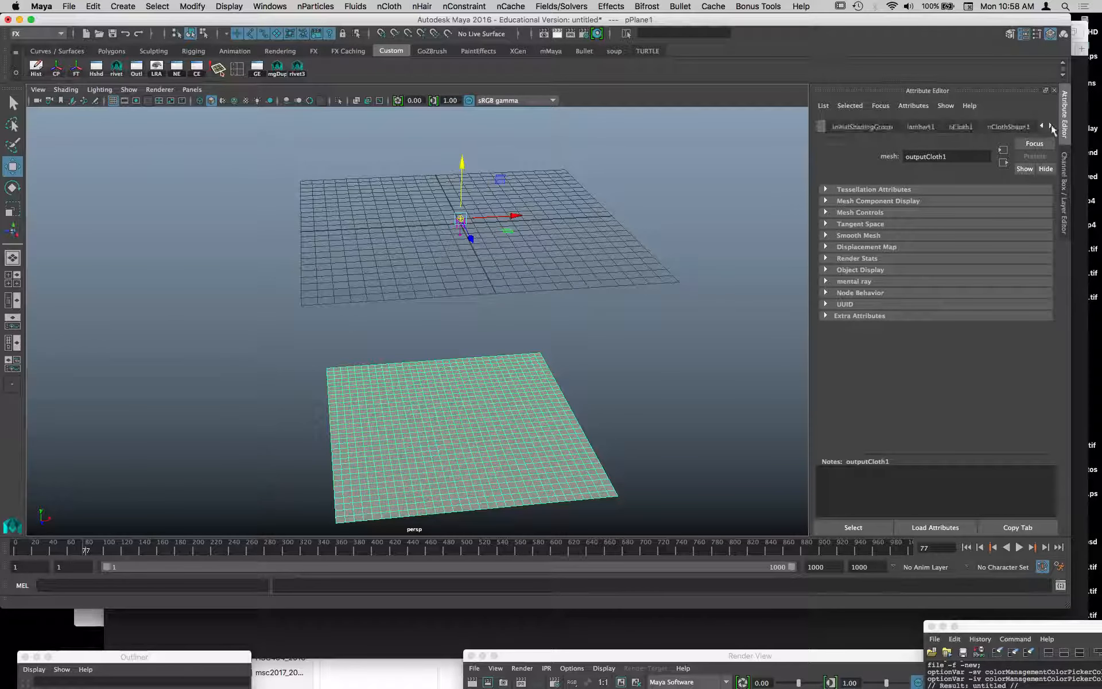
pyautogui.click(1006, 126)
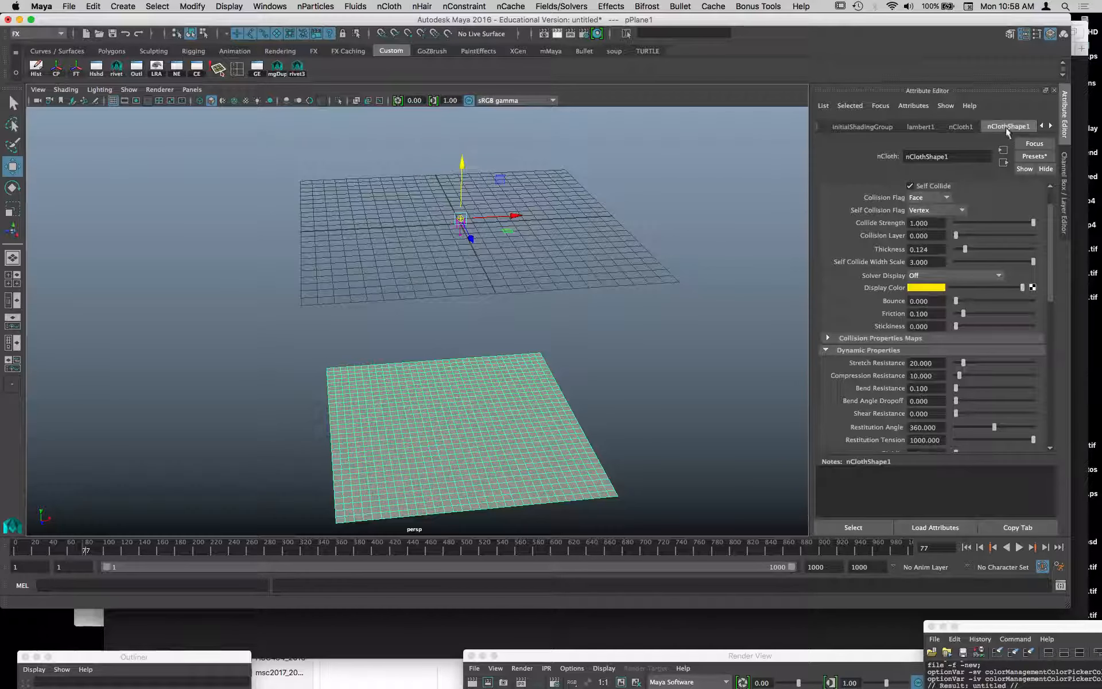
pyautogui.click(1050, 125)
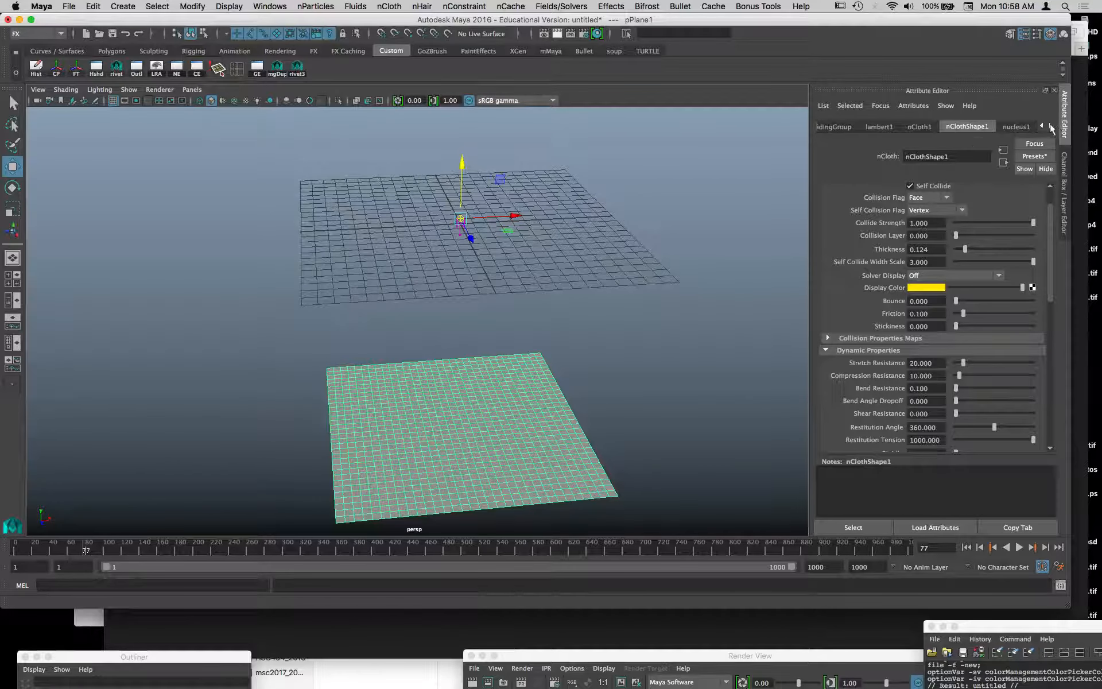
pyautogui.click(1012, 129)
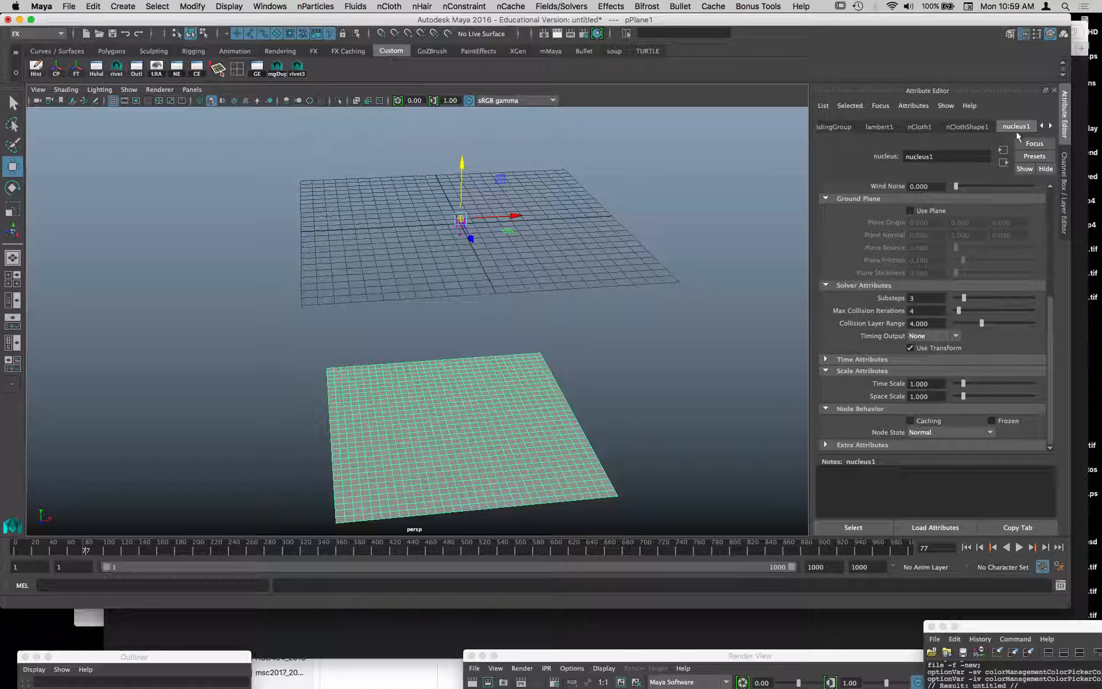
pyautogui.click(936, 211)
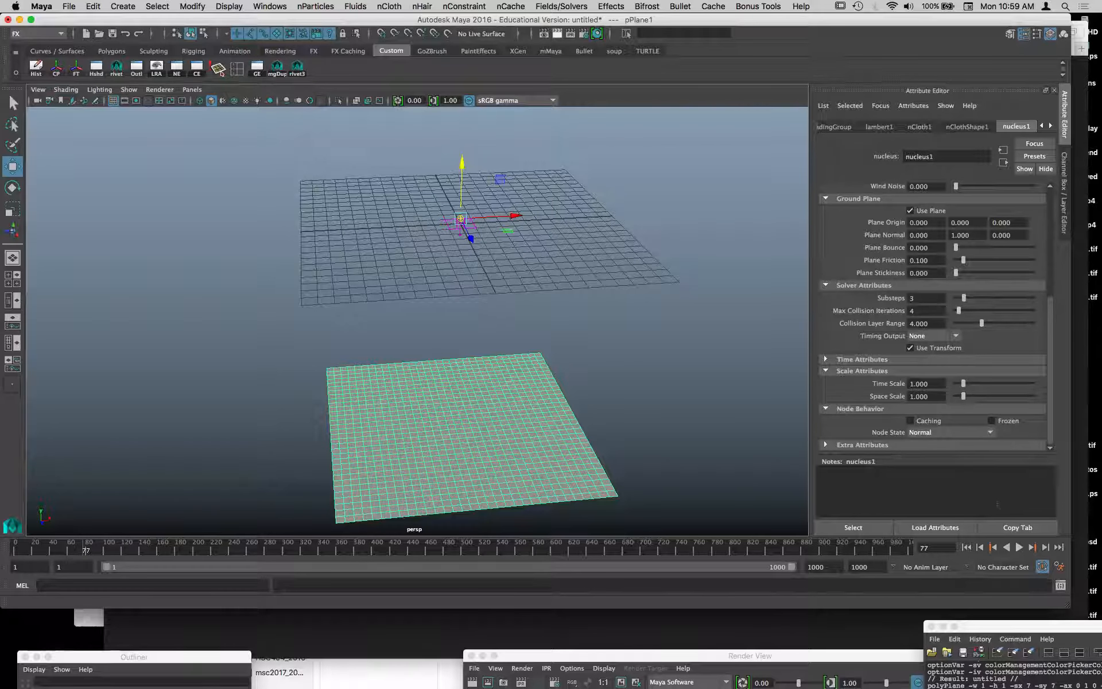
# - Rewind to the first frame and play the simulation to test the cloth against the ground plane
pyautogui.click(966, 547)
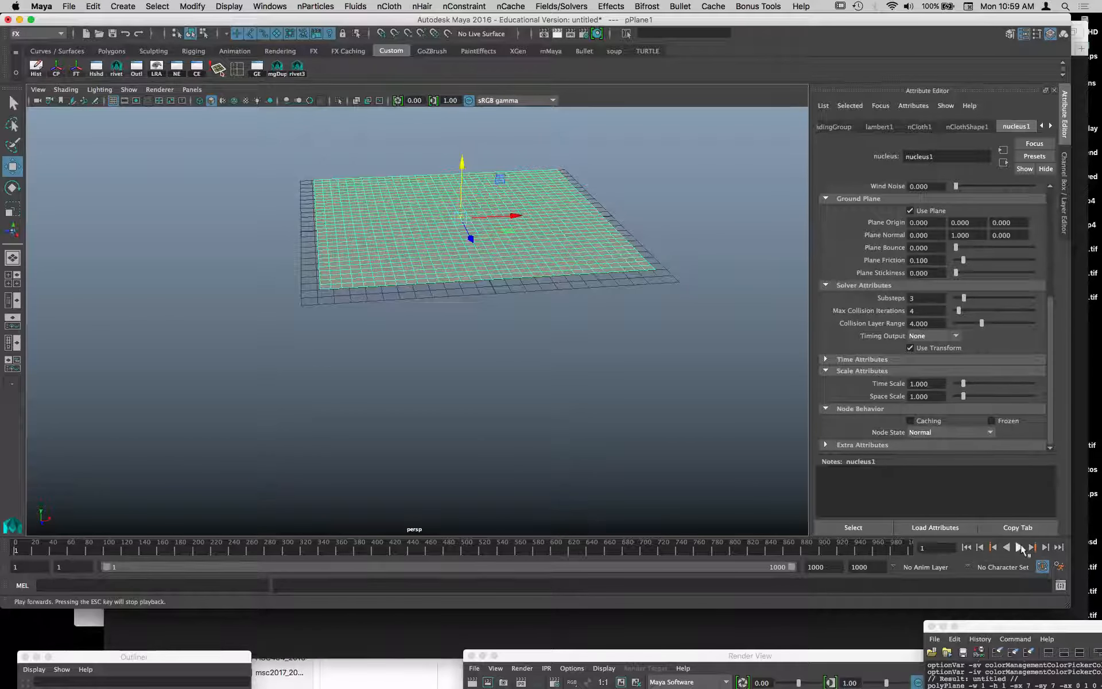
pyautogui.click(1021, 547)
pyautogui.click(1021, 547)
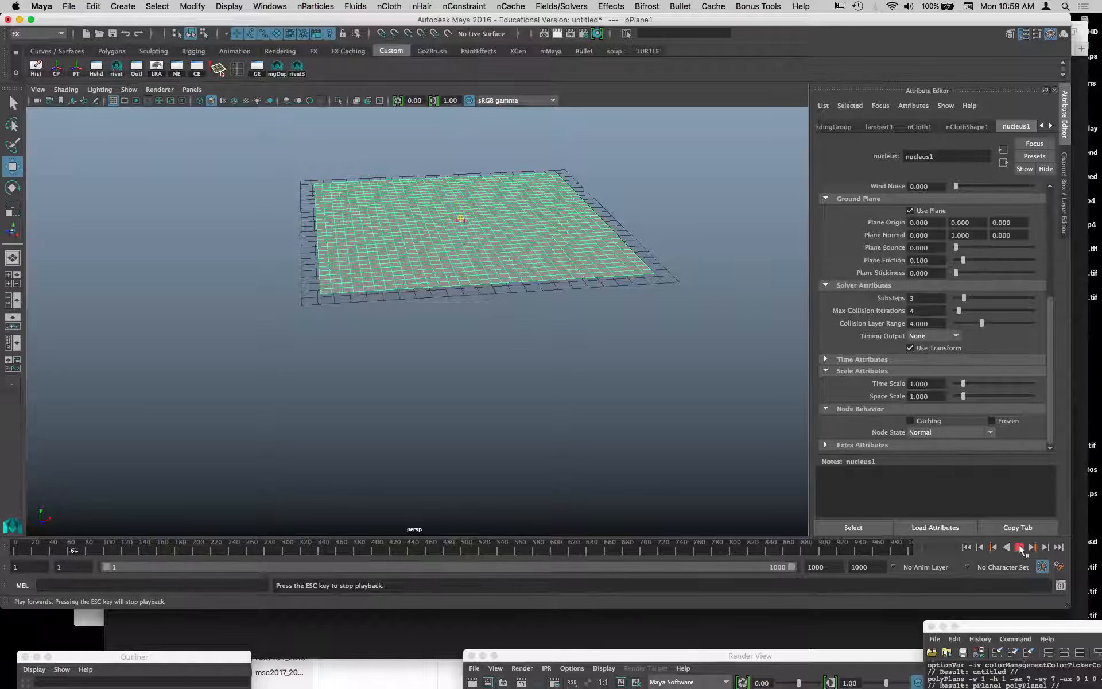
# - Replay the simulation from the first frame to check the cloth's collision with the ground plane, and rewind it
pyautogui.click(968, 547)
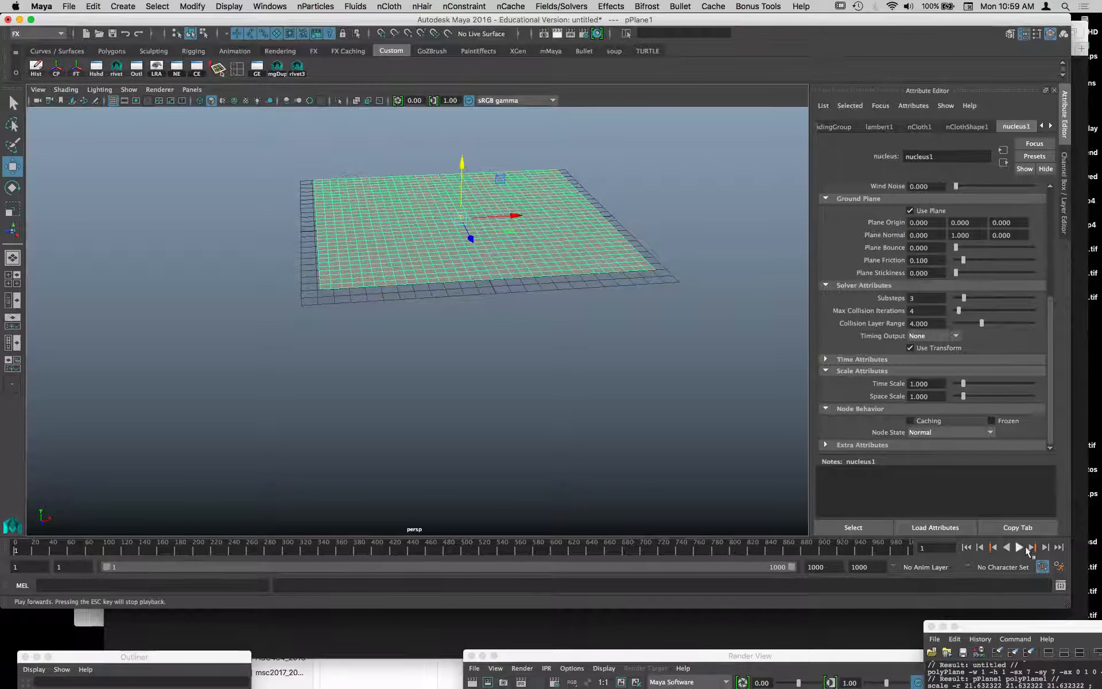
pyautogui.click(1020, 547)
pyautogui.click(966, 547)
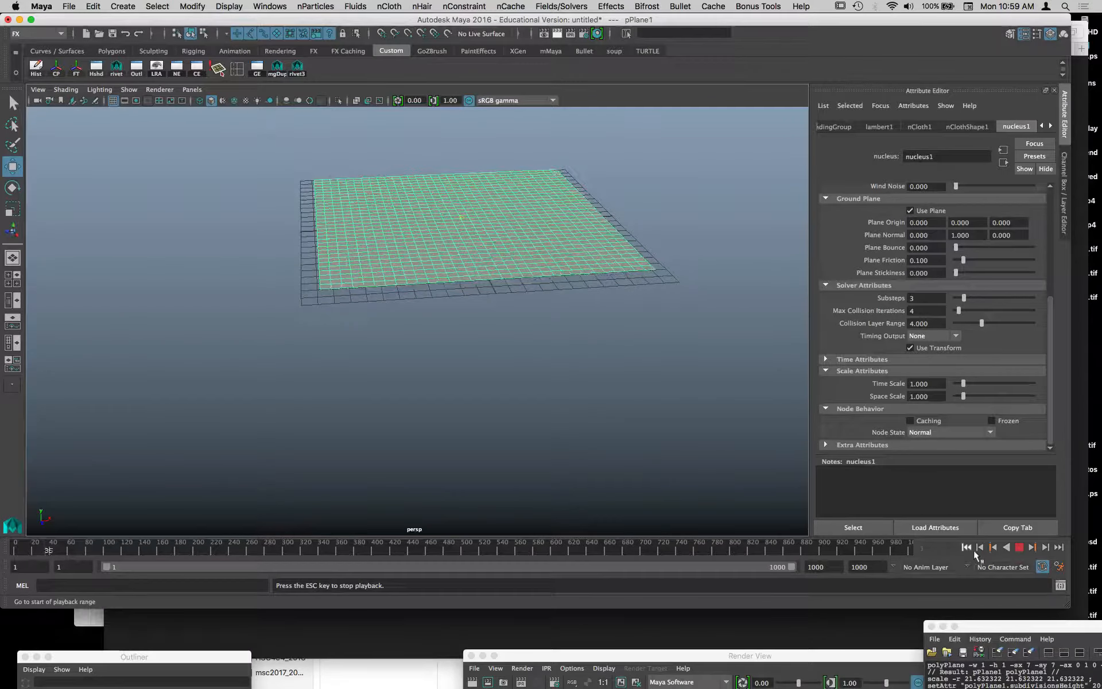
pyautogui.click(1020, 548)
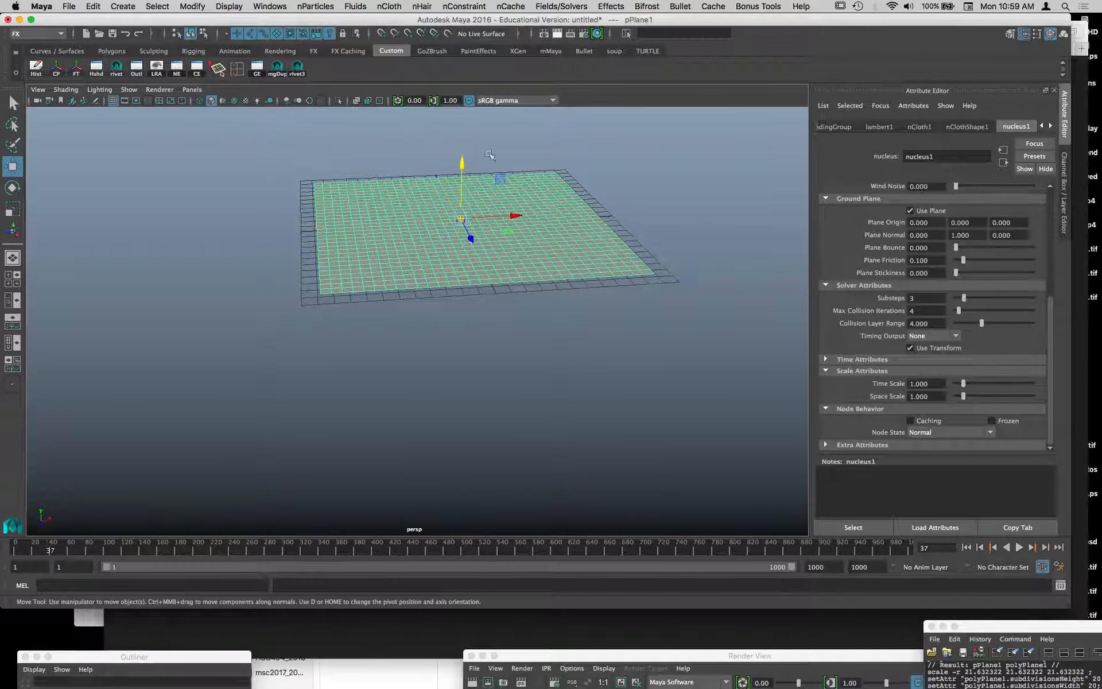
pyautogui.click(966, 547)
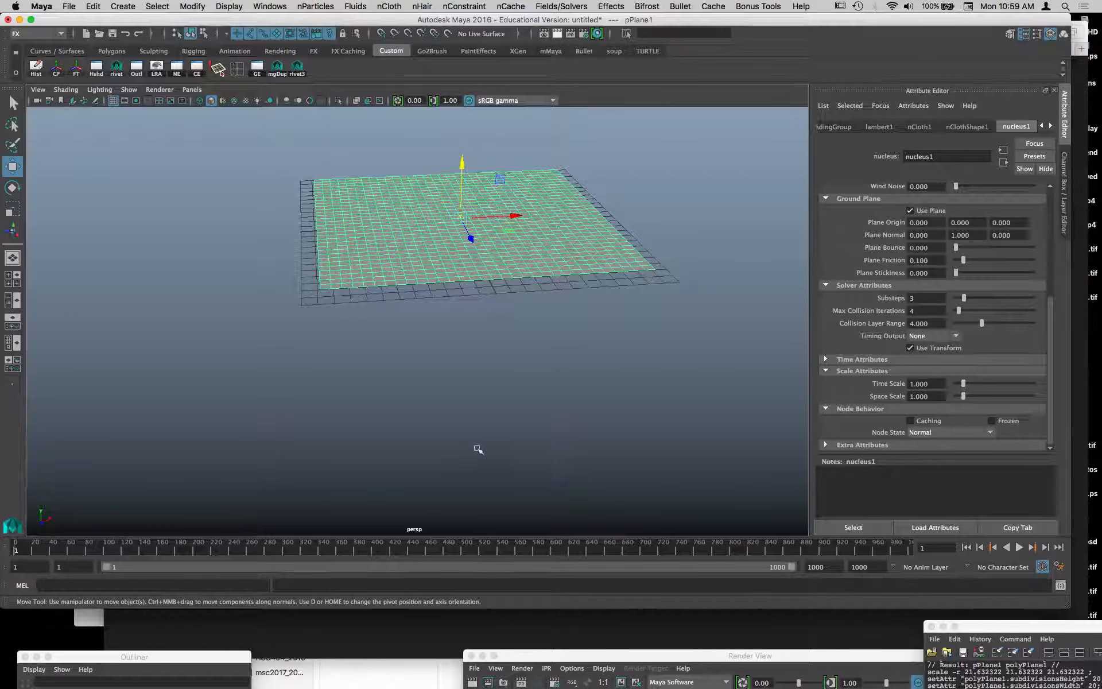
# - Select the row of vertices along one side edge of the cloth plane and create an nConstraint Transform Constraint on them
pyautogui.keyDown('alt'); pyautogui.moveTo(470, 447); pyautogui.dragTo(492, 346); pyautogui.keyUp('alt')
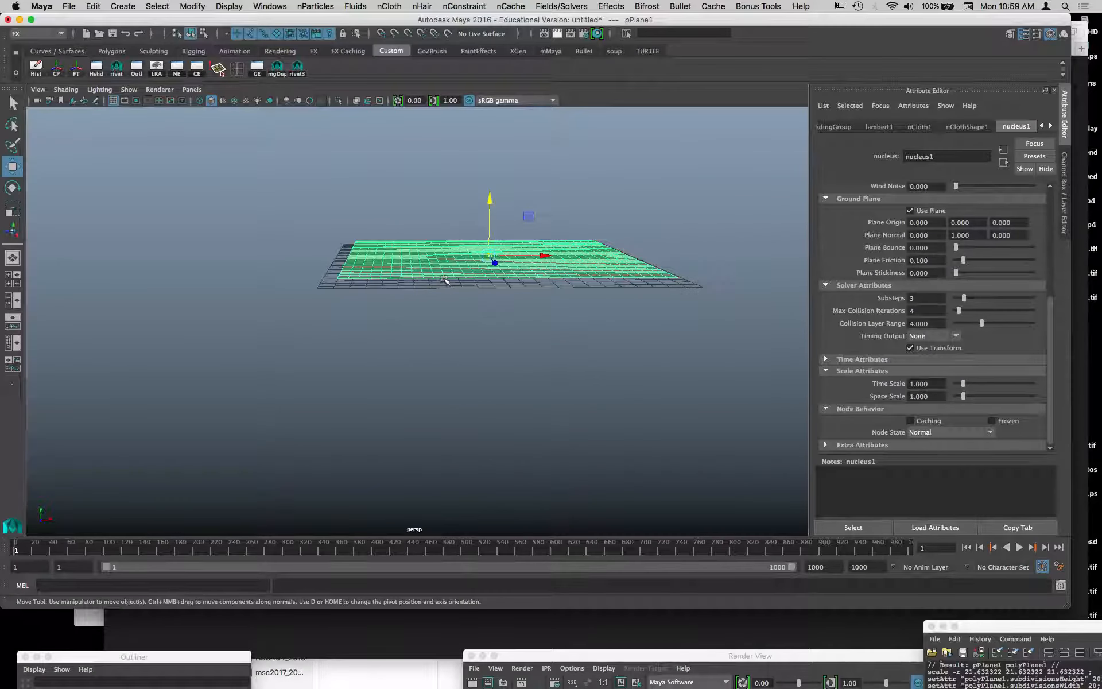
pyautogui.moveTo(444, 279); pyautogui.dragTo(333, 273, button='right')
pyautogui.keyDown('alt'); pyautogui.moveTo(333, 273); pyautogui.dragTo(381, 275, button='middle'); pyautogui.keyUp('alt')
pyautogui.moveTo(361, 199); pyautogui.dragTo(486, 286)
pyautogui.press('space')
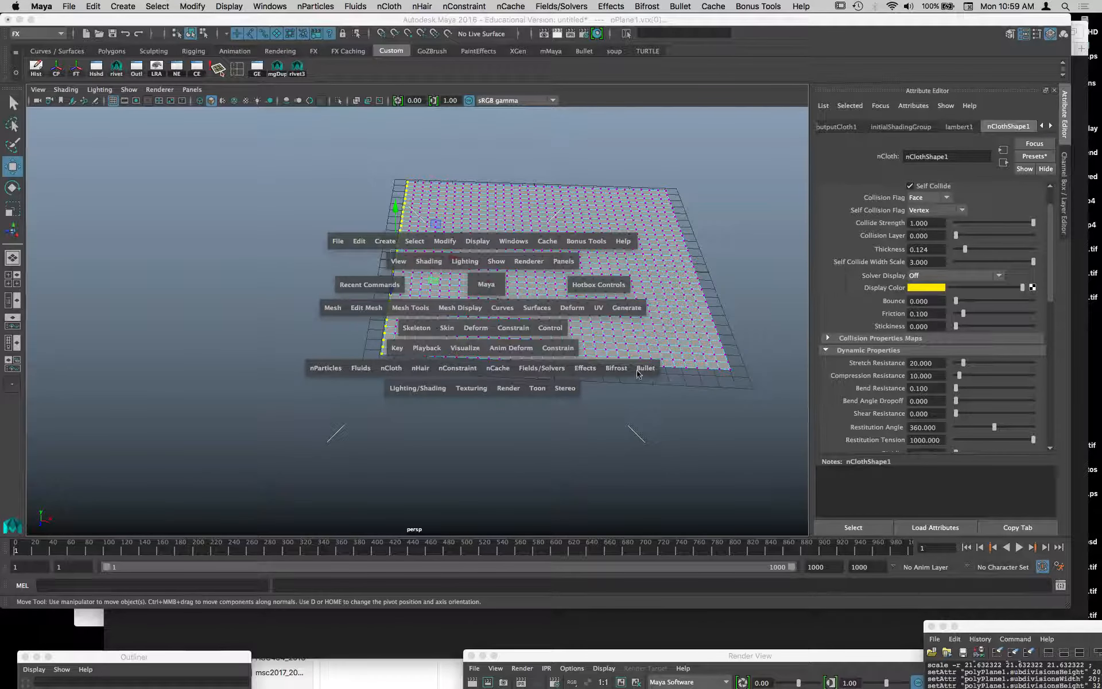
pyautogui.click(457, 369)
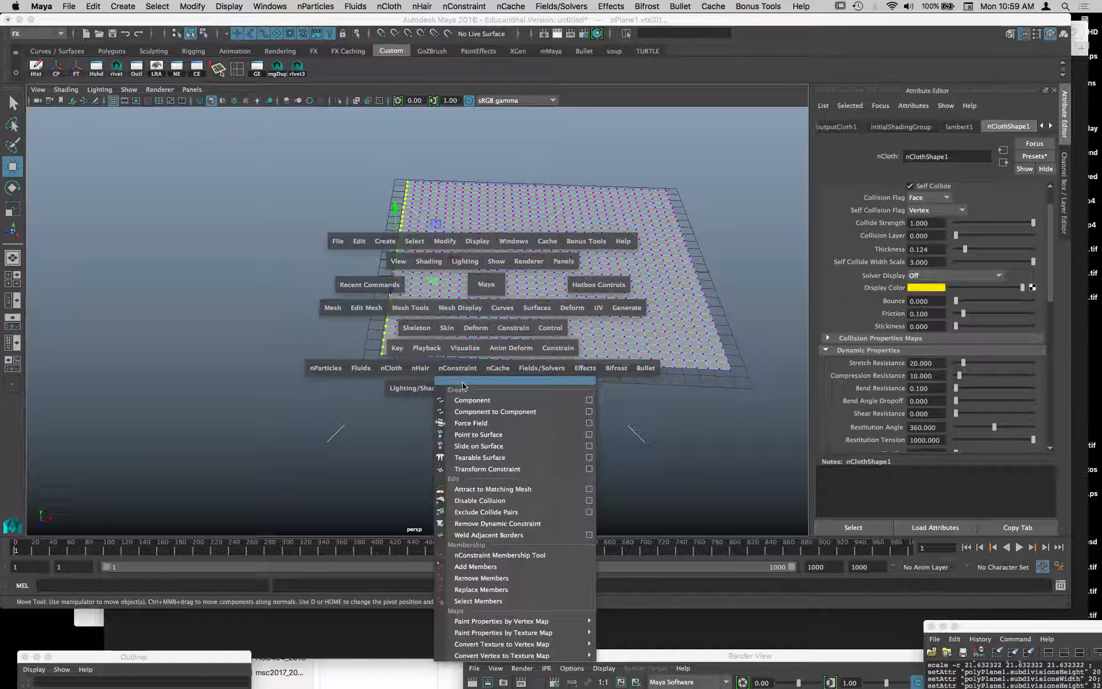
pyautogui.click(463, 382)
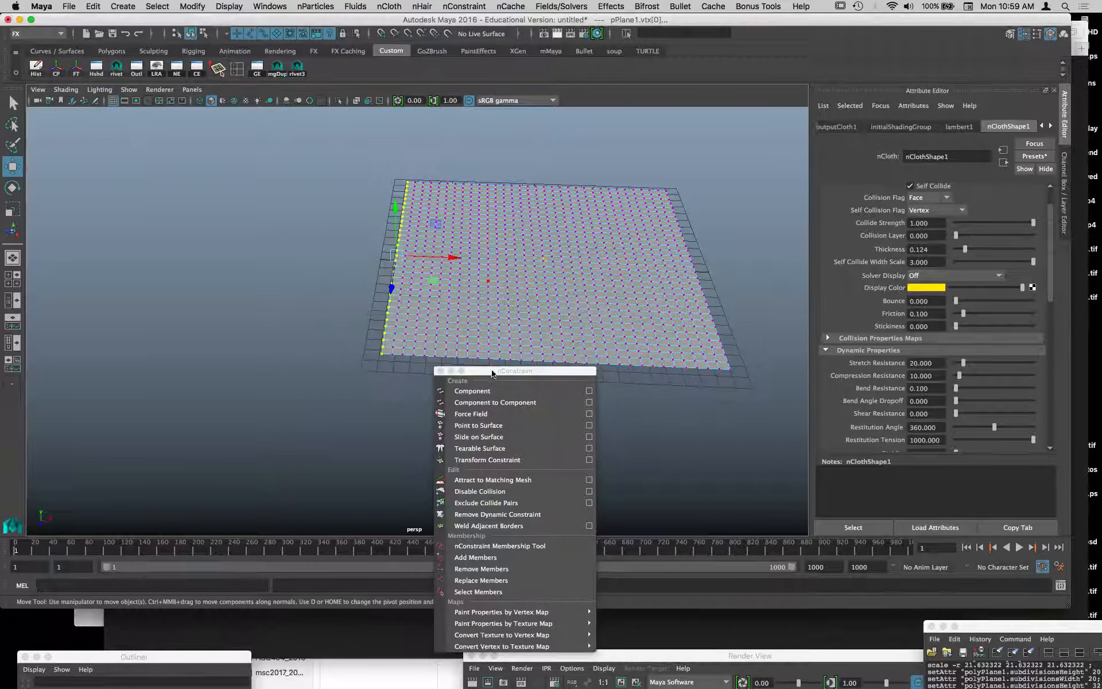
pyautogui.moveTo(493, 373); pyautogui.dragTo(704, 102)
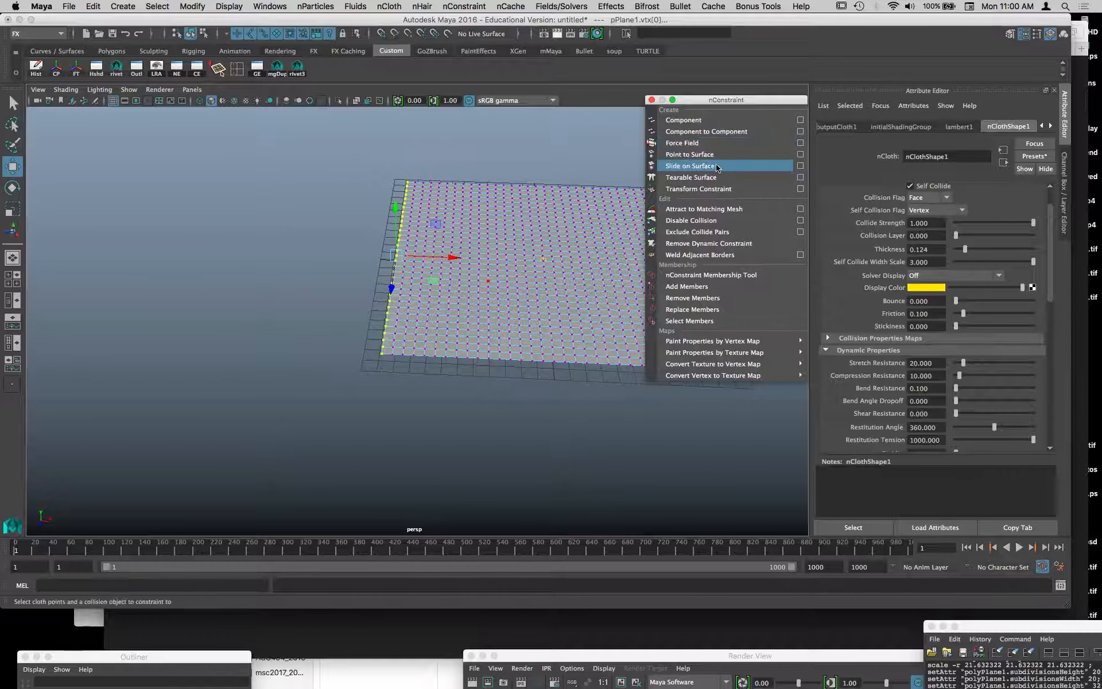
pyautogui.click(694, 190)
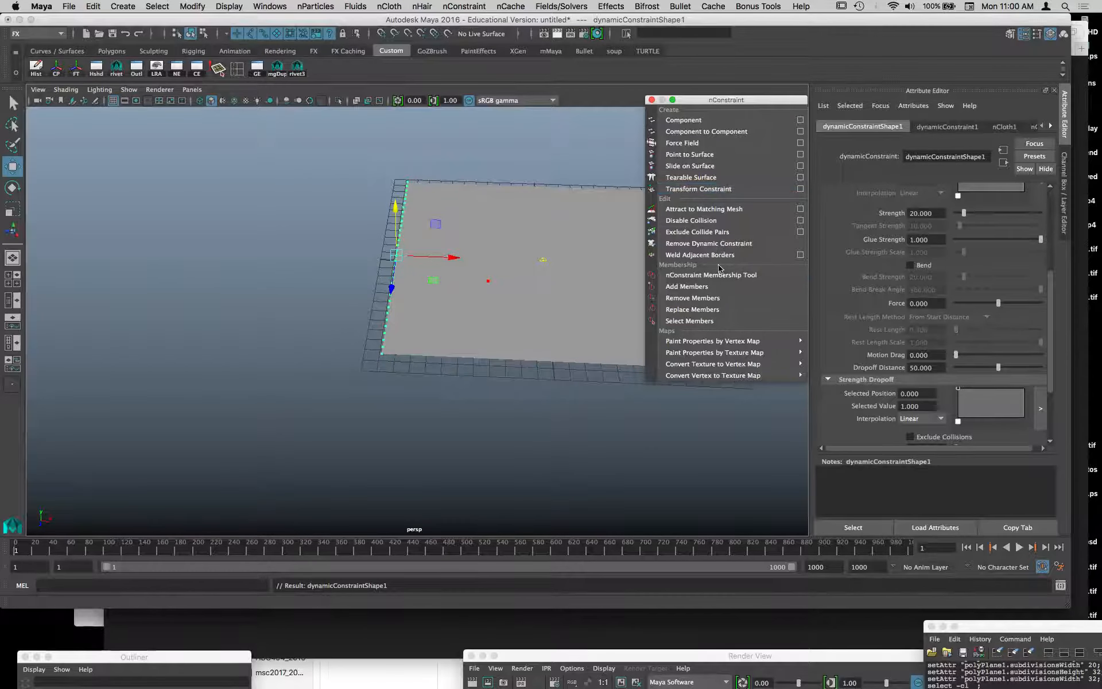
# - Play the simulation from the first frame and inspect the constrained edge of the cloth from the side
pyautogui.click(964, 551)
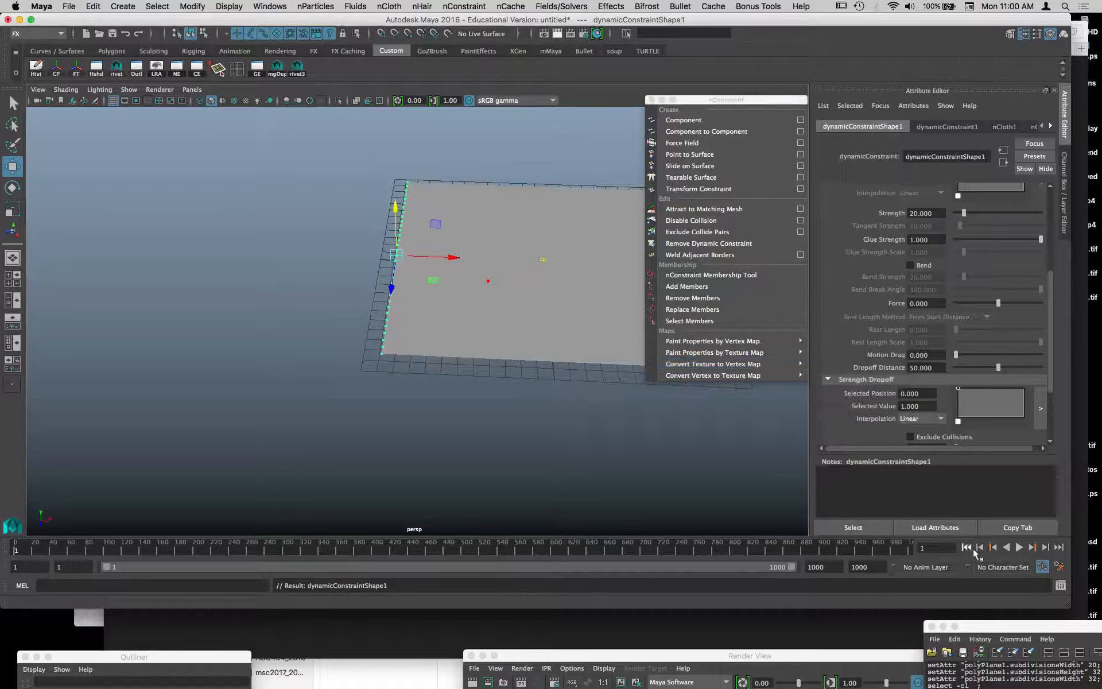
pyautogui.click(1020, 550)
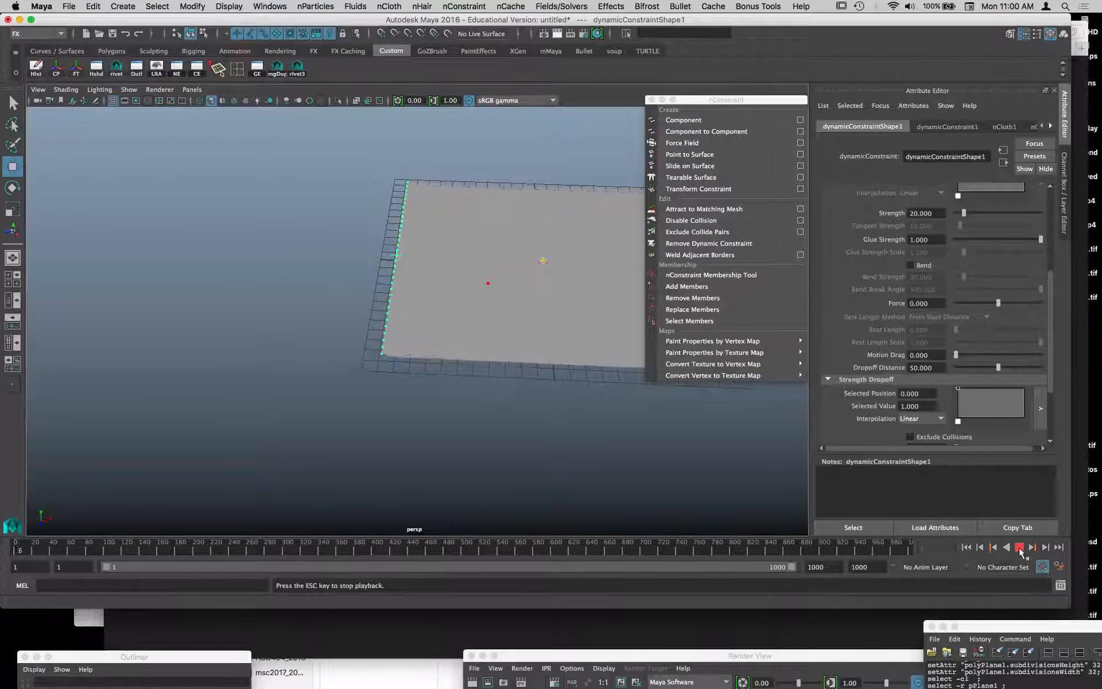
pyautogui.keyDown('alt'); pyautogui.moveTo(353, 270); pyautogui.dragTo(359, 316); pyautogui.keyUp('alt')
pyautogui.keyDown('alt'); pyautogui.moveTo(359, 316); pyautogui.dragTo(637, 345, button='right'); pyautogui.keyUp('alt')
pyautogui.keyDown('alt'); pyautogui.moveTo(488, 318); pyautogui.dragTo(492, 344); pyautogui.keyUp('alt')
pyautogui.keyDown('alt'); pyautogui.moveTo(362, 321); pyautogui.dragTo(403, 343, button='right'); pyautogui.keyUp('alt')
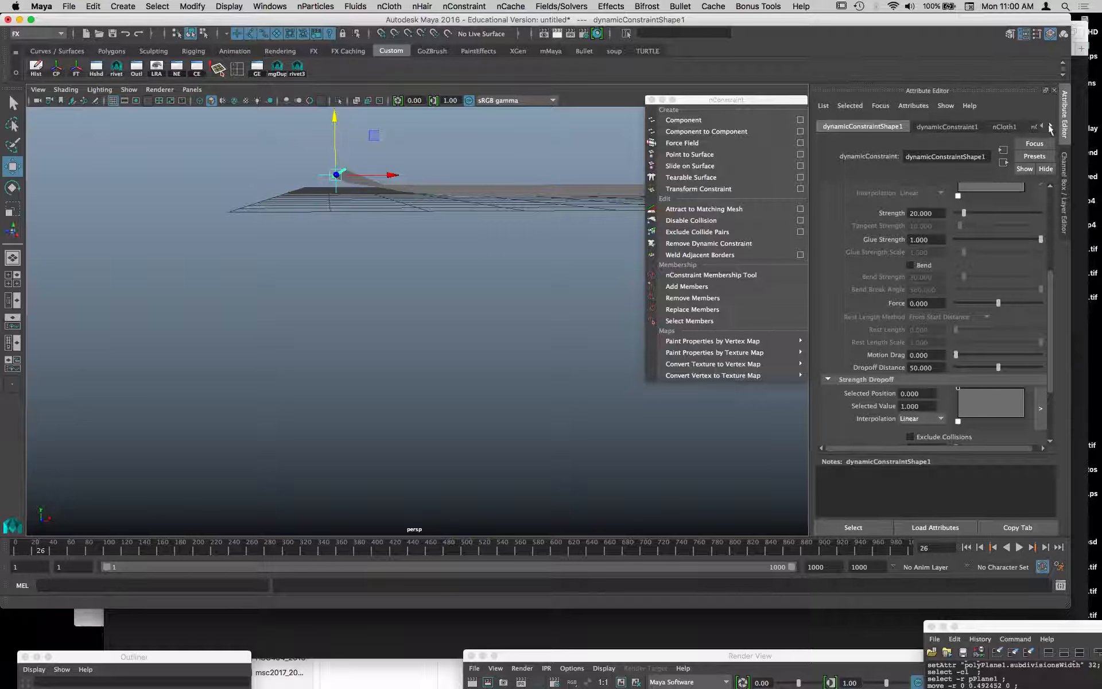
# - Disable Use Plane for the ground plane of the nucleus1 solver
pyautogui.click(1051, 126)
pyautogui.click(1050, 126)
pyautogui.click(1032, 126)
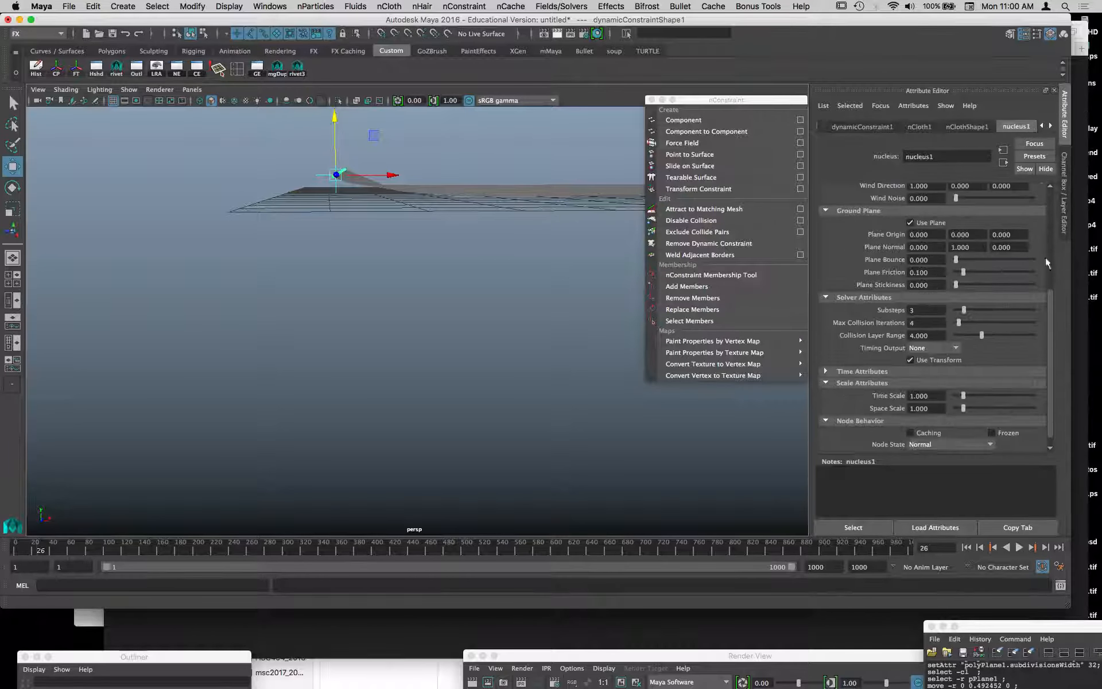
pyautogui.click(910, 222)
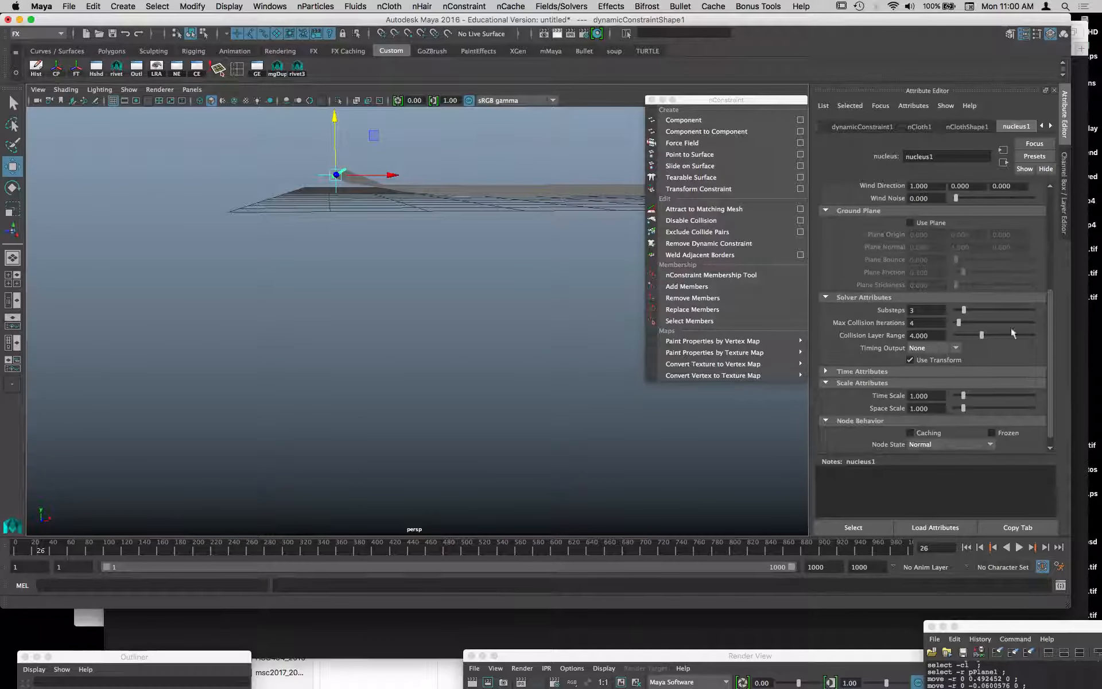
# - Play the simulation from the first frame to watch the cloth hang from its constrained edge, and stop the playback
pyautogui.click(966, 546)
pyautogui.click(1018, 548)
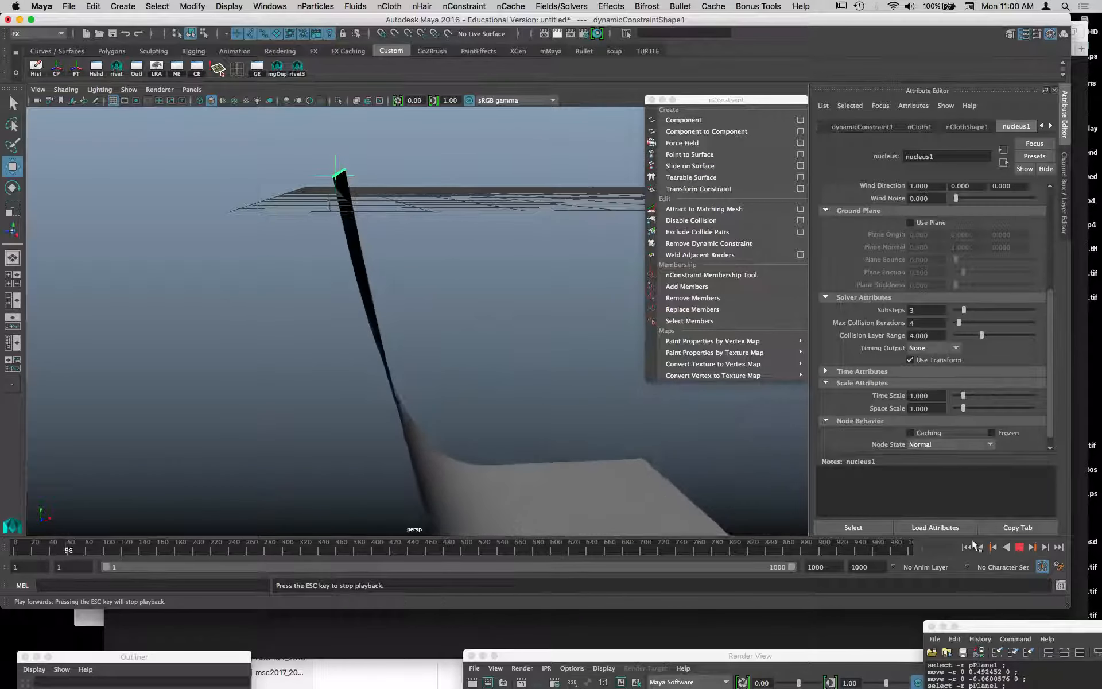
pyautogui.moveTo(405, 431)
pyautogui.keyDown('alt'); pyautogui.mouseDown()
pyautogui.moveTo(342, 428)
pyautogui.moveTo(231, 492)
pyautogui.moveTo(354, 470)
pyautogui.moveTo(406, 408)
pyautogui.mouseUp(); pyautogui.keyUp('alt')
pyautogui.keyDown('alt'); pyautogui.moveTo(406, 408); pyautogui.dragTo(214, 376, button='right'); pyautogui.keyUp('alt')
pyautogui.keyDown('alt'); pyautogui.moveTo(339, 422); pyautogui.dragTo(251, 304); pyautogui.keyUp('alt')
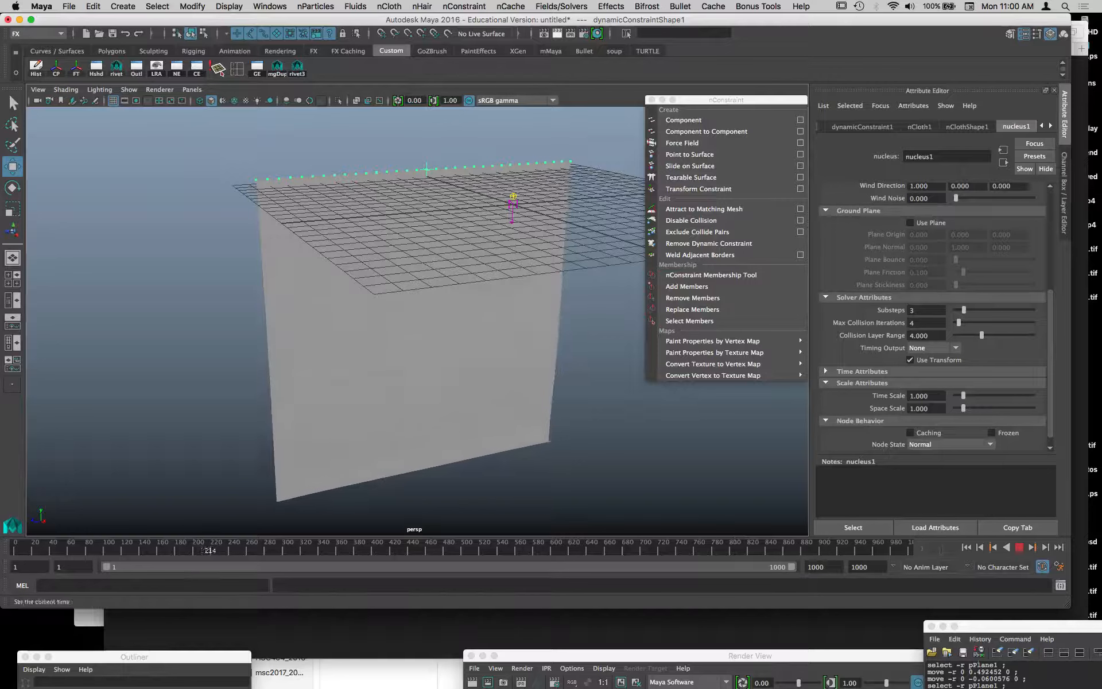
pyautogui.click(1019, 549)
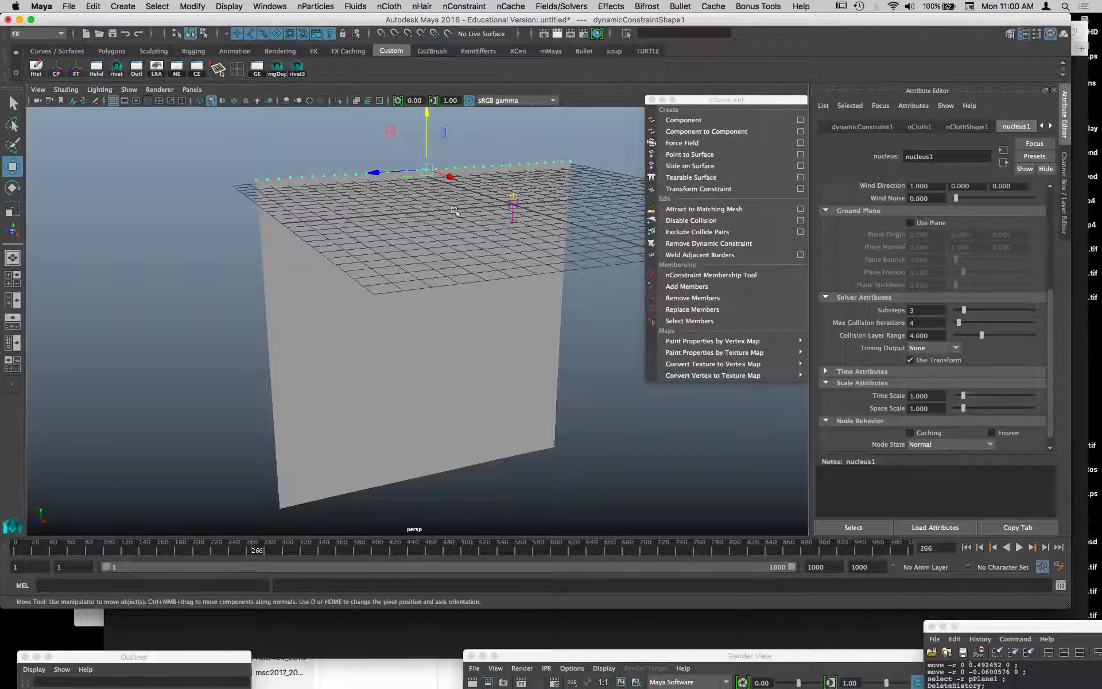
# - Rewind to the first frame and delete the Transform Constraint from the cloth's edge
pyautogui.click(966, 548)
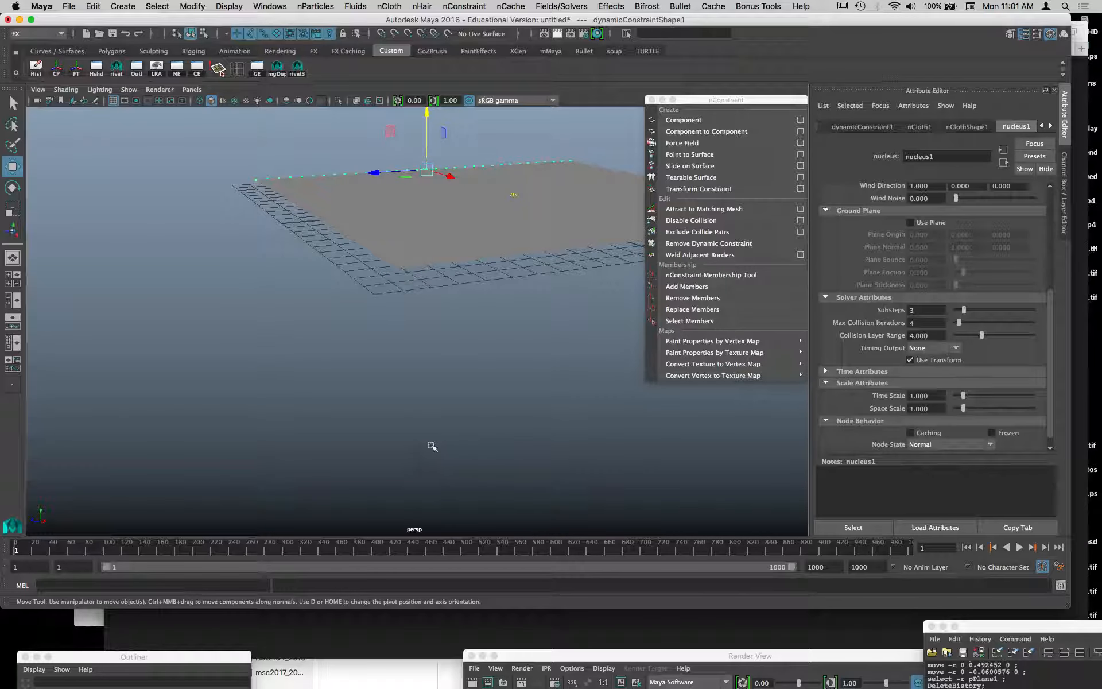
pyautogui.keyDown('alt'); pyautogui.moveTo(453, 471); pyautogui.dragTo(496, 429); pyautogui.keyUp('alt')
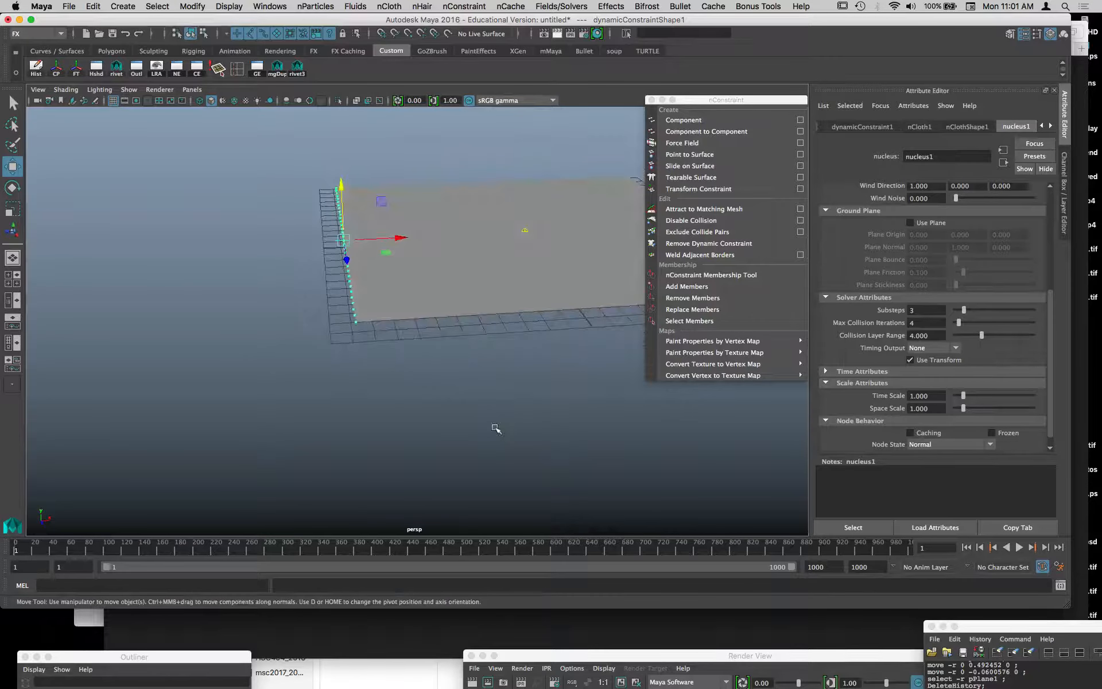
pyautogui.click(496, 429)
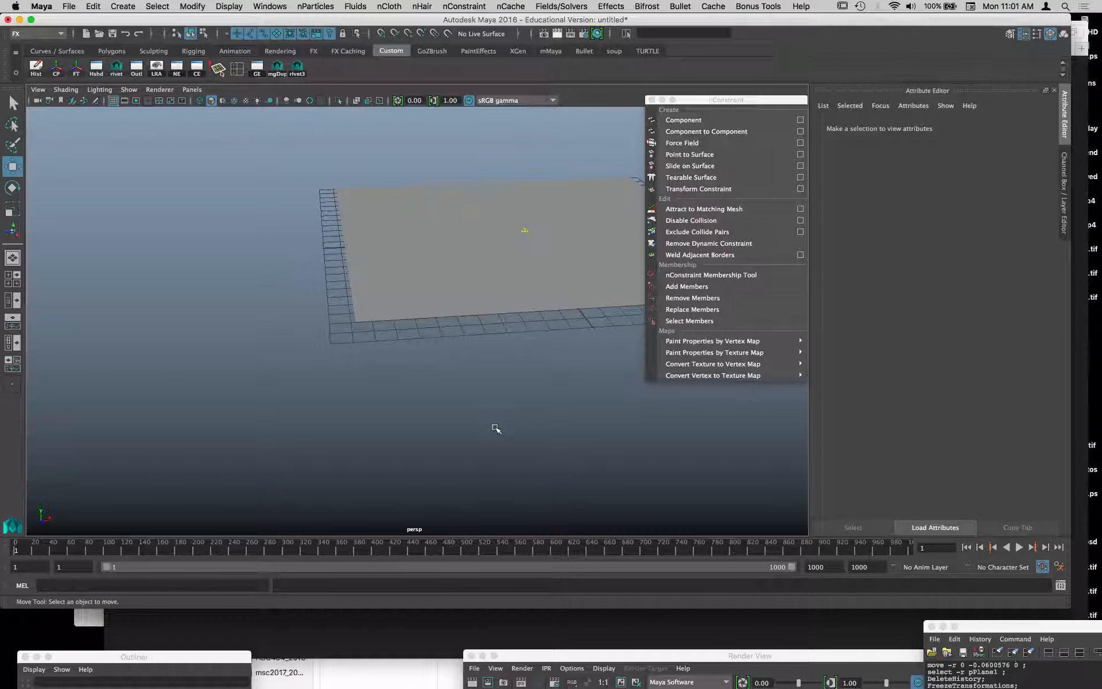
# - Select the cloth plane, play the simulation briefly to check its unconstrained motion, and rewind to the first frame
pyautogui.click(449, 295)
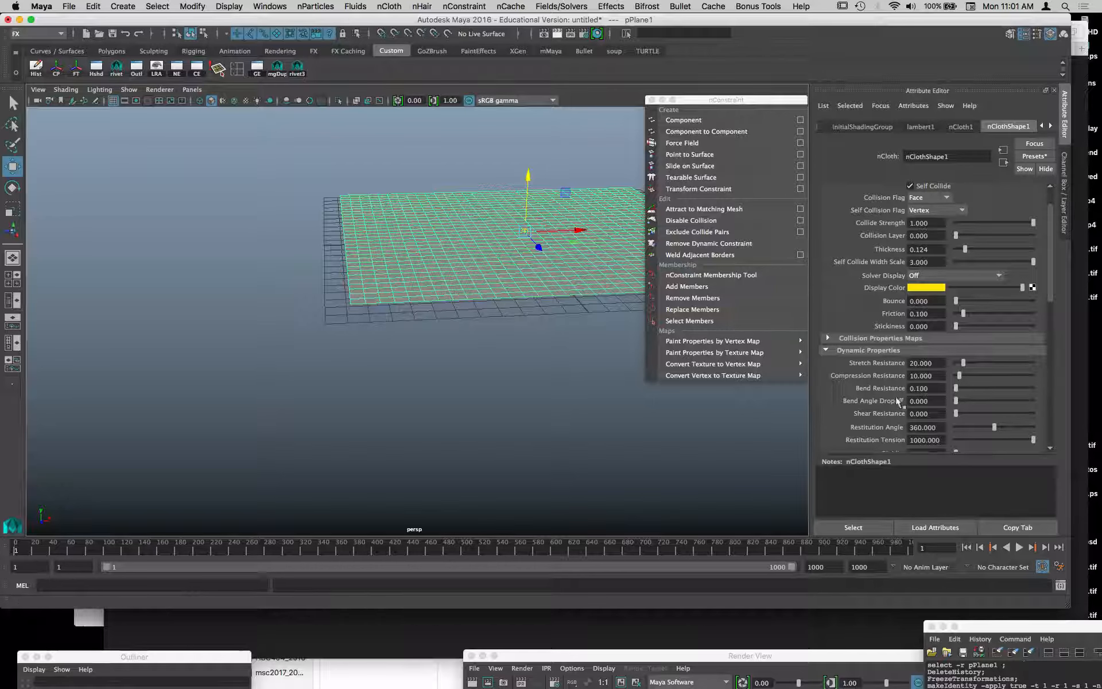
pyautogui.click(1019, 549)
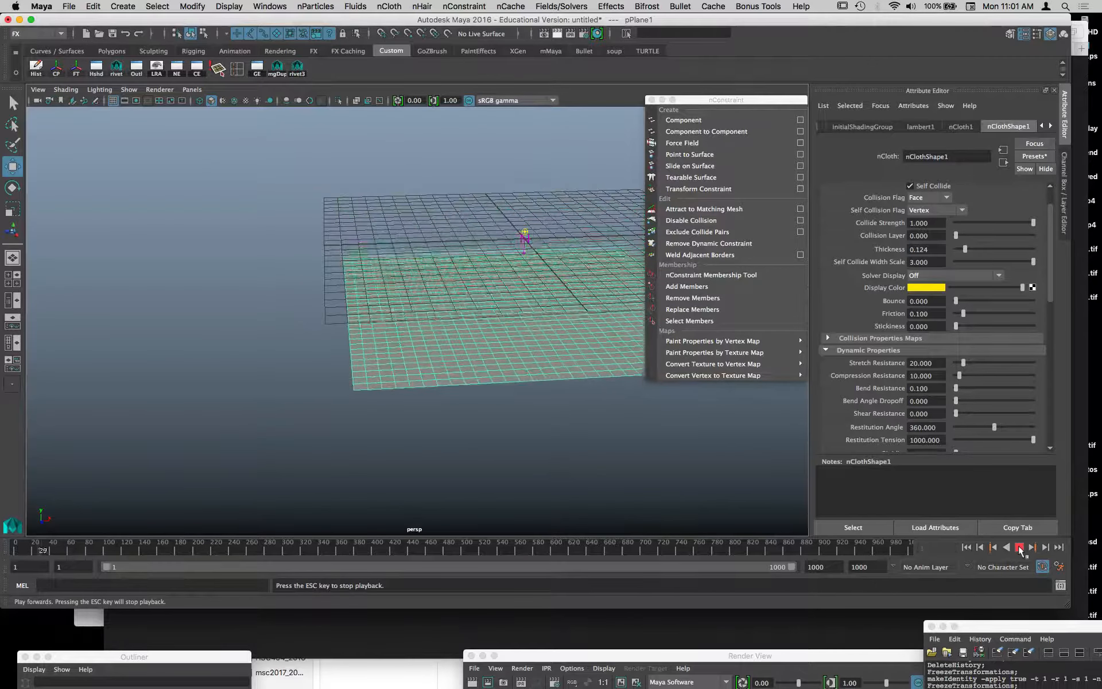
pyautogui.click(1020, 549)
pyautogui.click(967, 548)
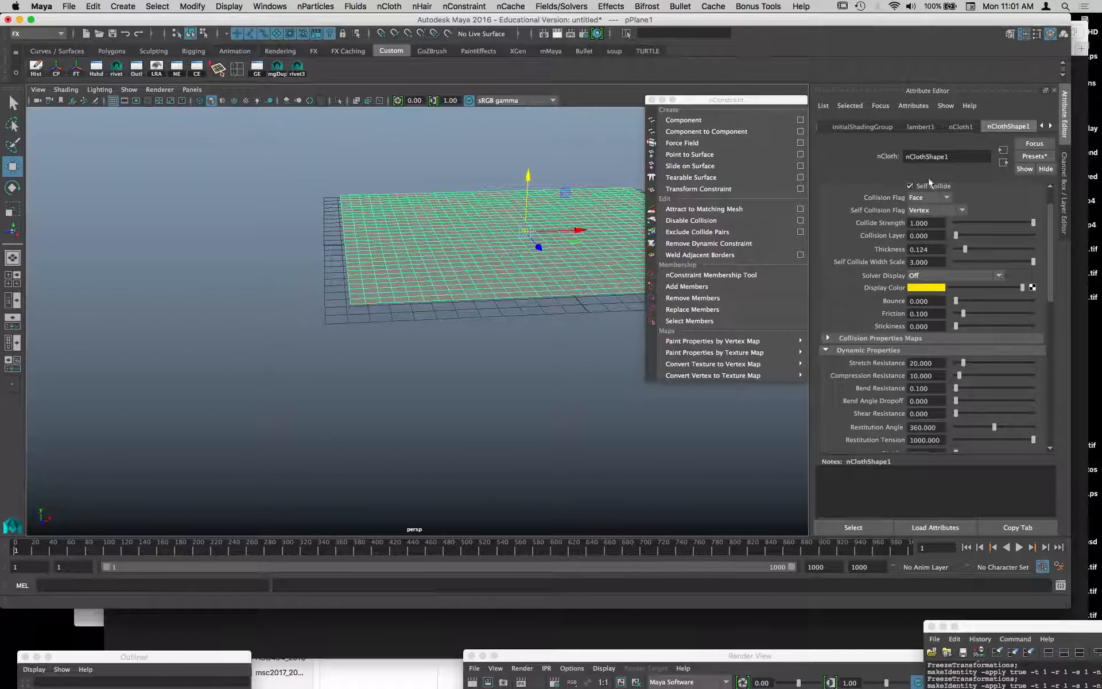
# - Re-enable Use Plane for the ground plane in the nucleus1 attributes
pyautogui.click(1050, 126)
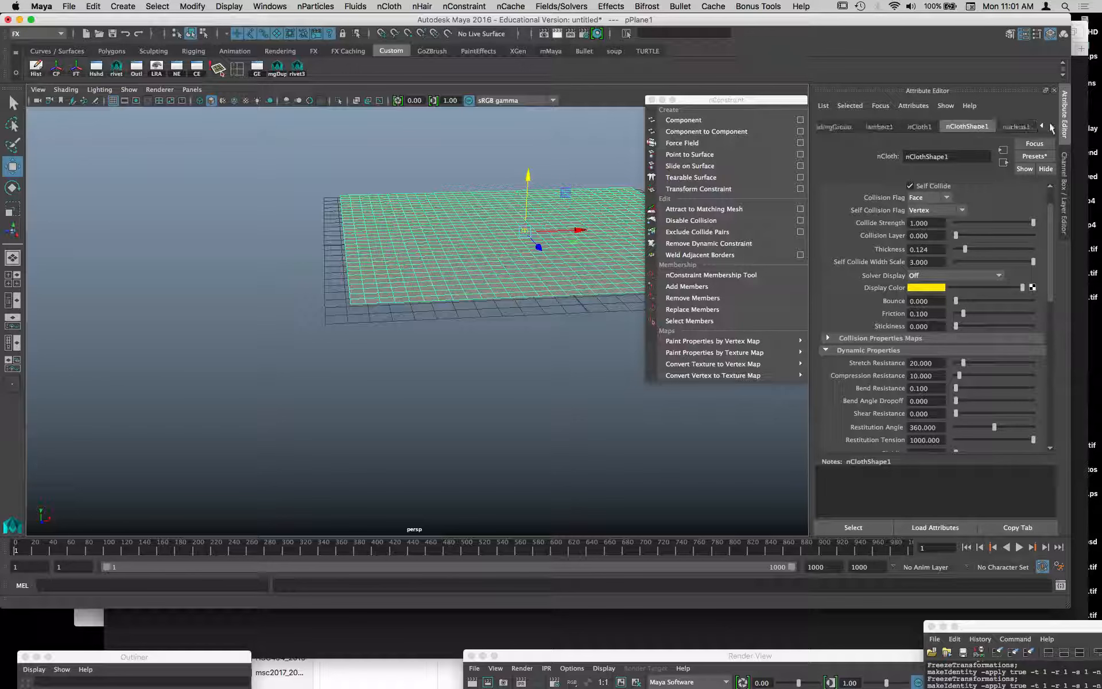
pyautogui.click(1050, 126)
pyautogui.click(985, 126)
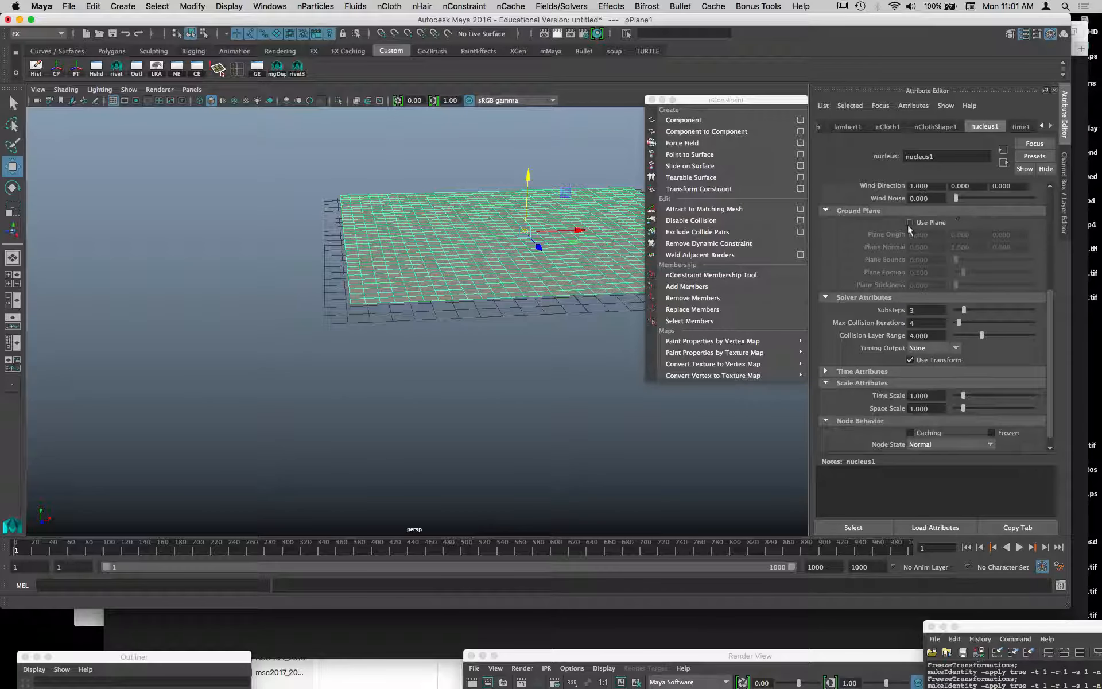
pyautogui.click(925, 225)
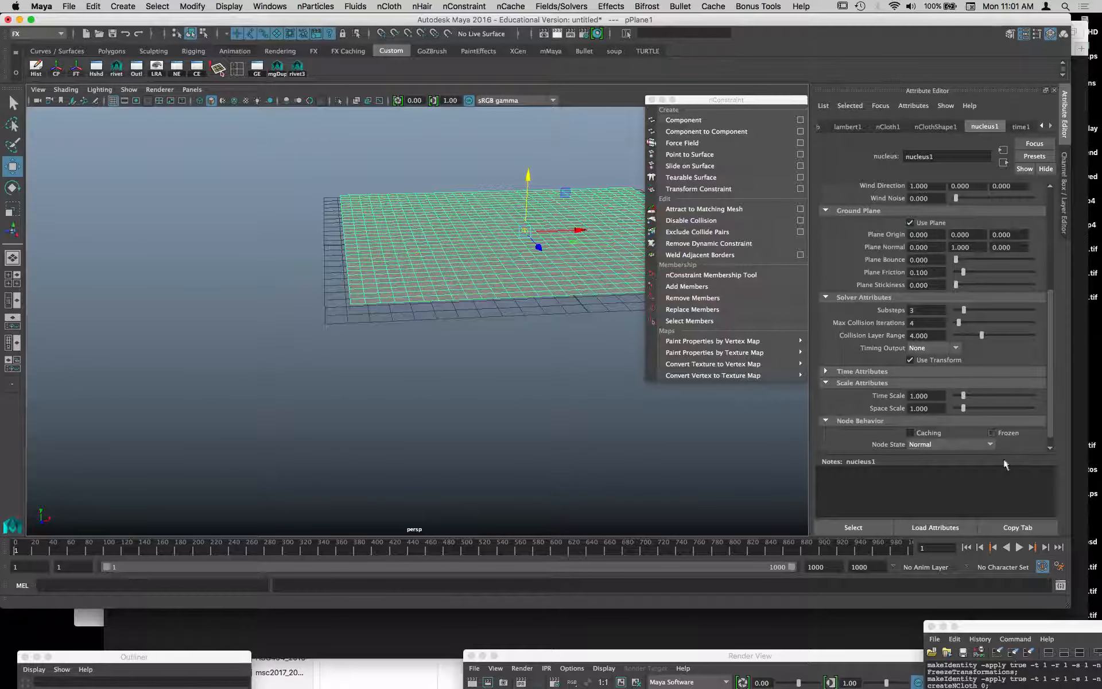
# - Run the simulation to frame 50 and set the cloth's current shape as the initial state for the selected object
pyautogui.click(1019, 548)
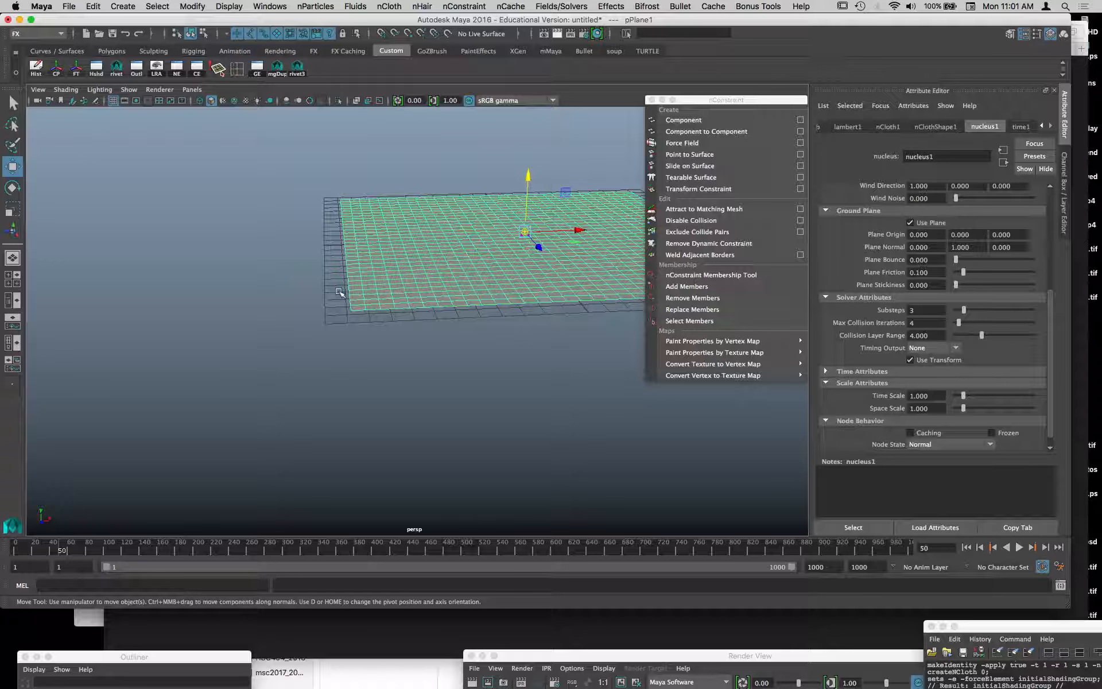
pyautogui.press('space')
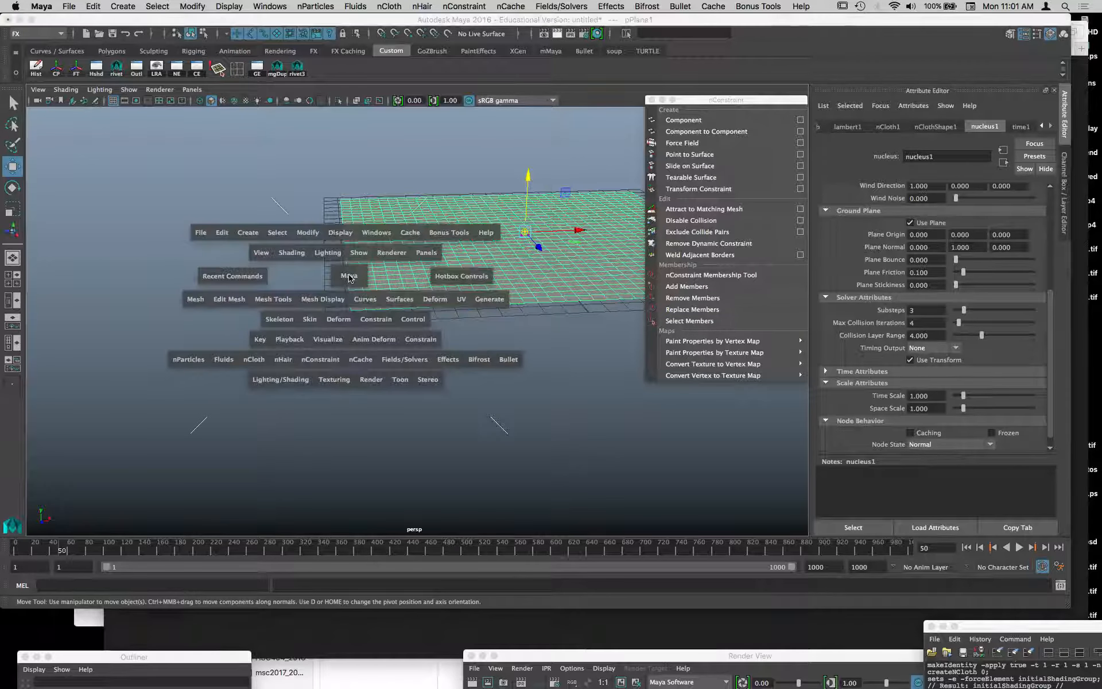
pyautogui.click(404, 362)
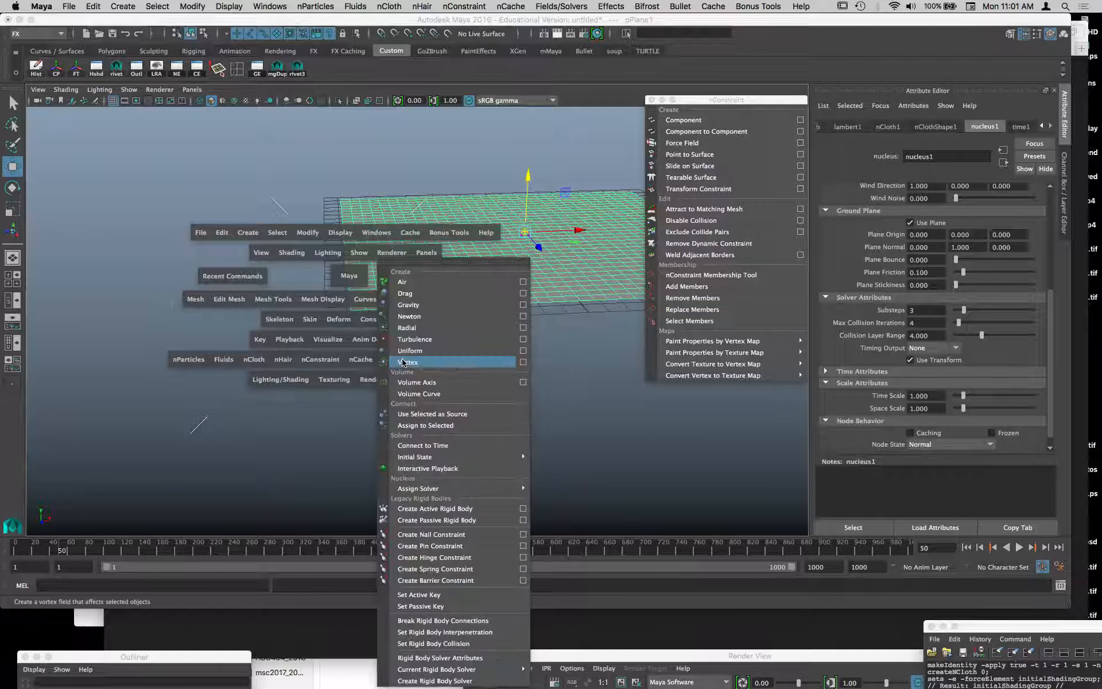
pyautogui.moveTo(441, 459)
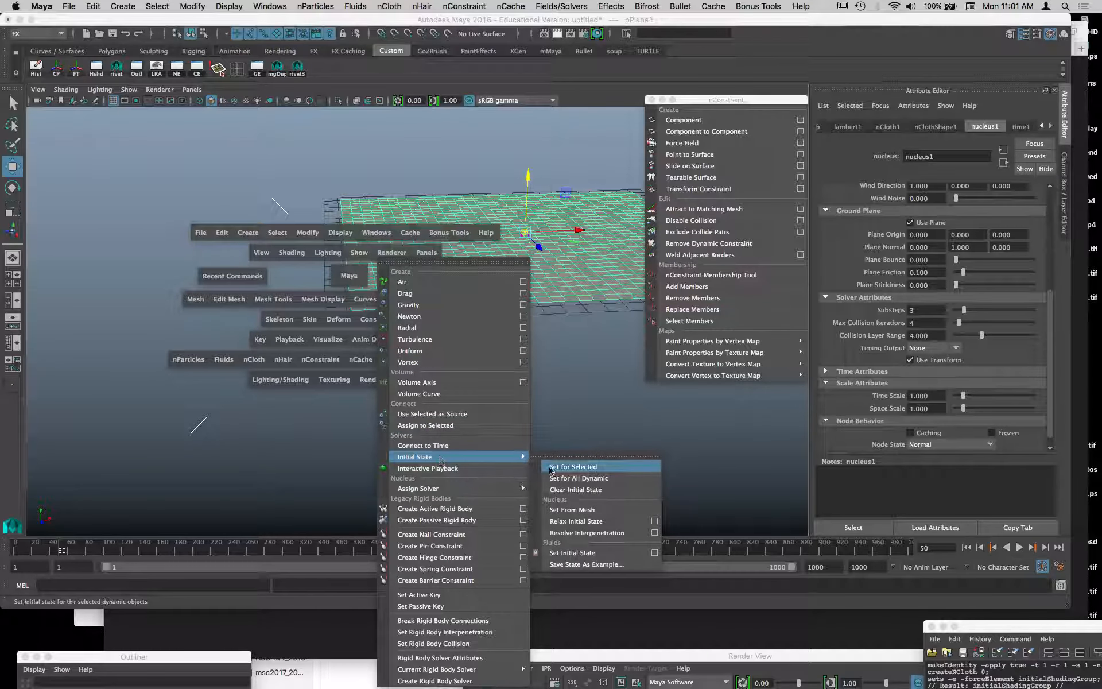
pyautogui.click(567, 470)
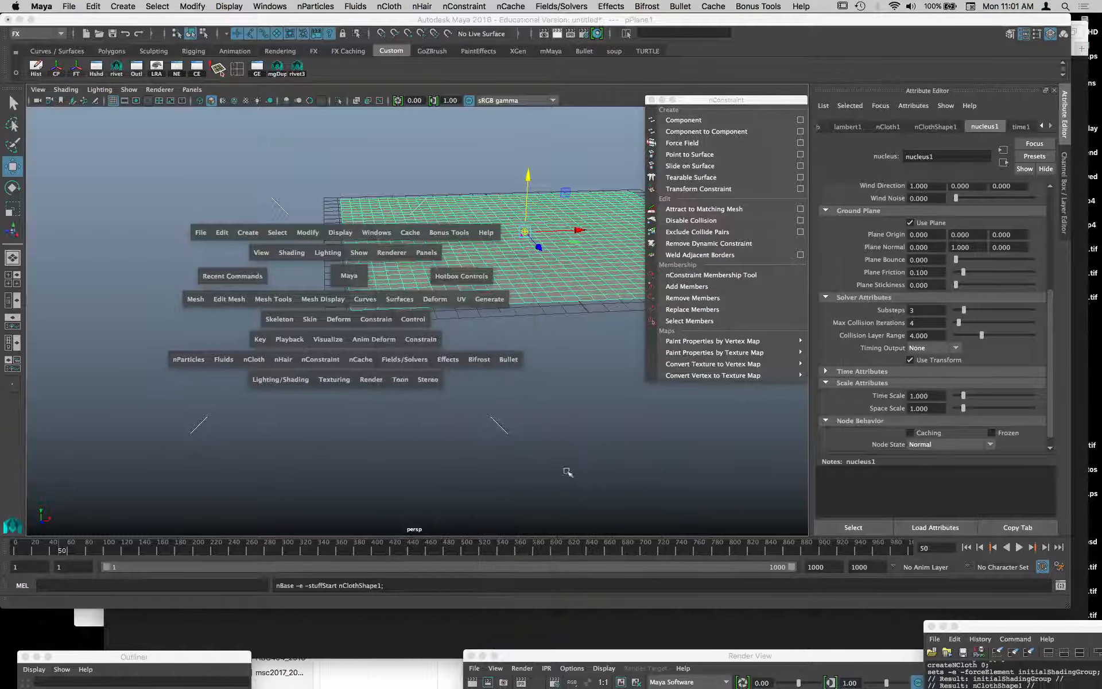
# - Rewind and play the simulation to test the cloth from its new initial state, and stop the playback
pyautogui.click(966, 548)
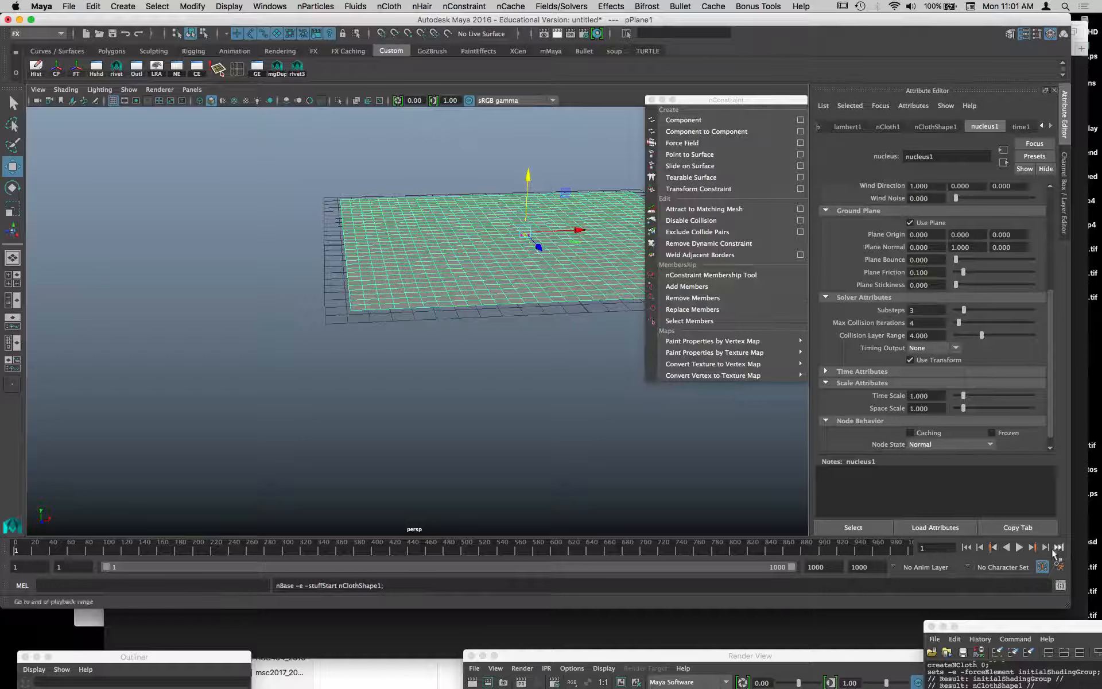
pyautogui.click(1019, 547)
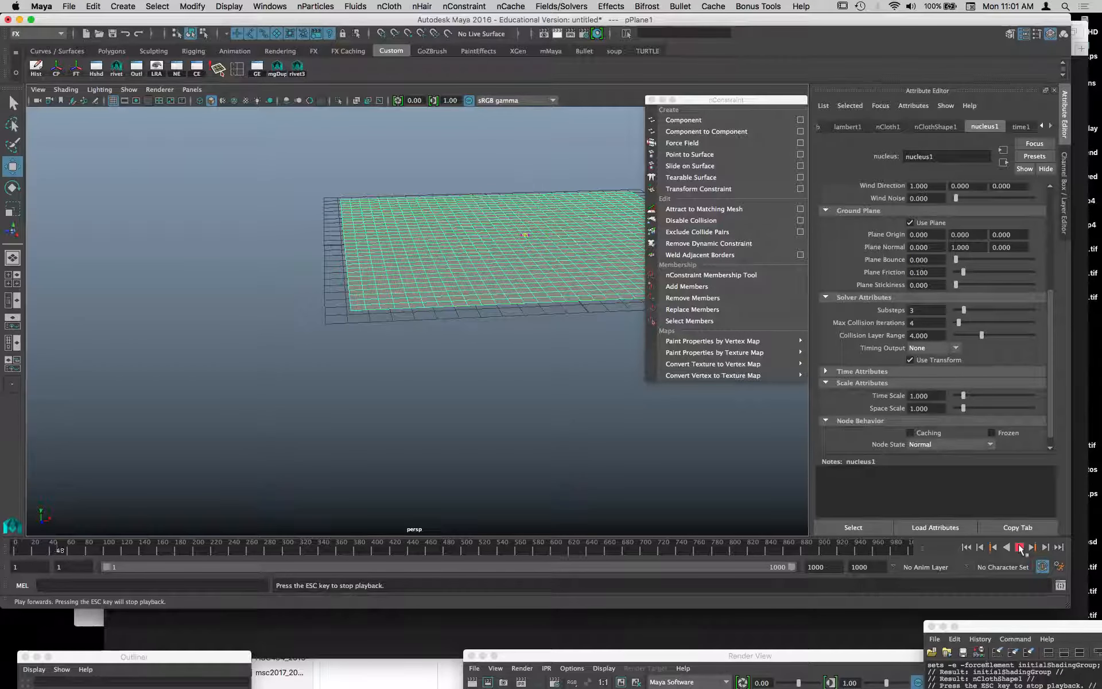
pyautogui.click(1019, 547)
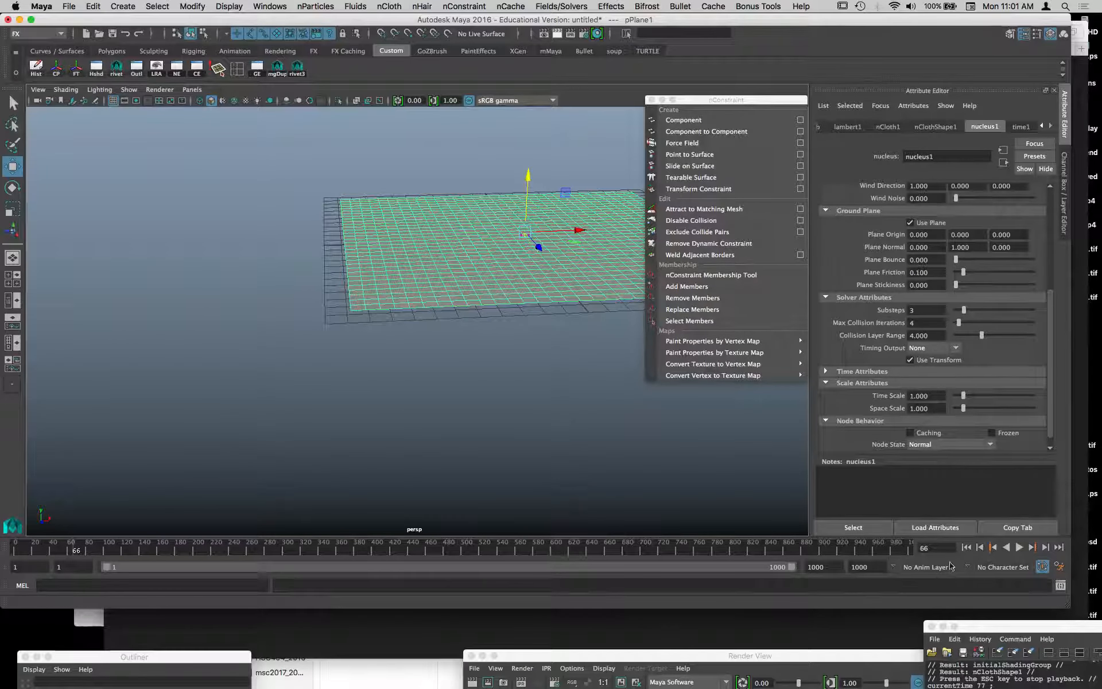
# - Rewind to the first frame and look up the Clear Initial State command without applying it
pyautogui.click(966, 548)
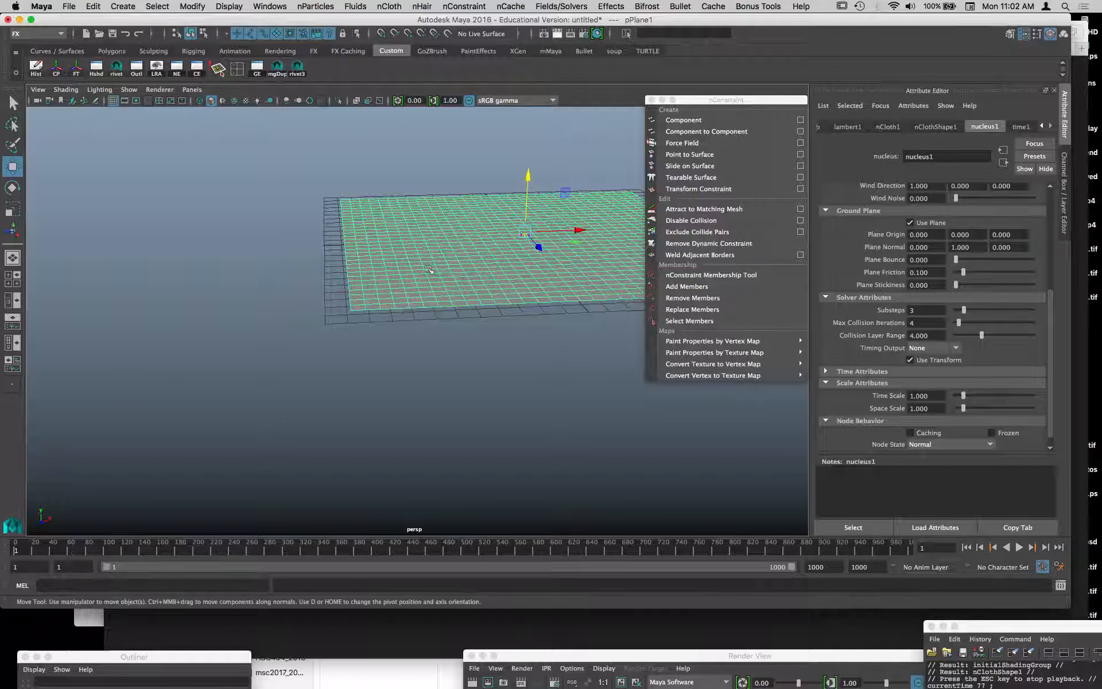
pyautogui.press('space')
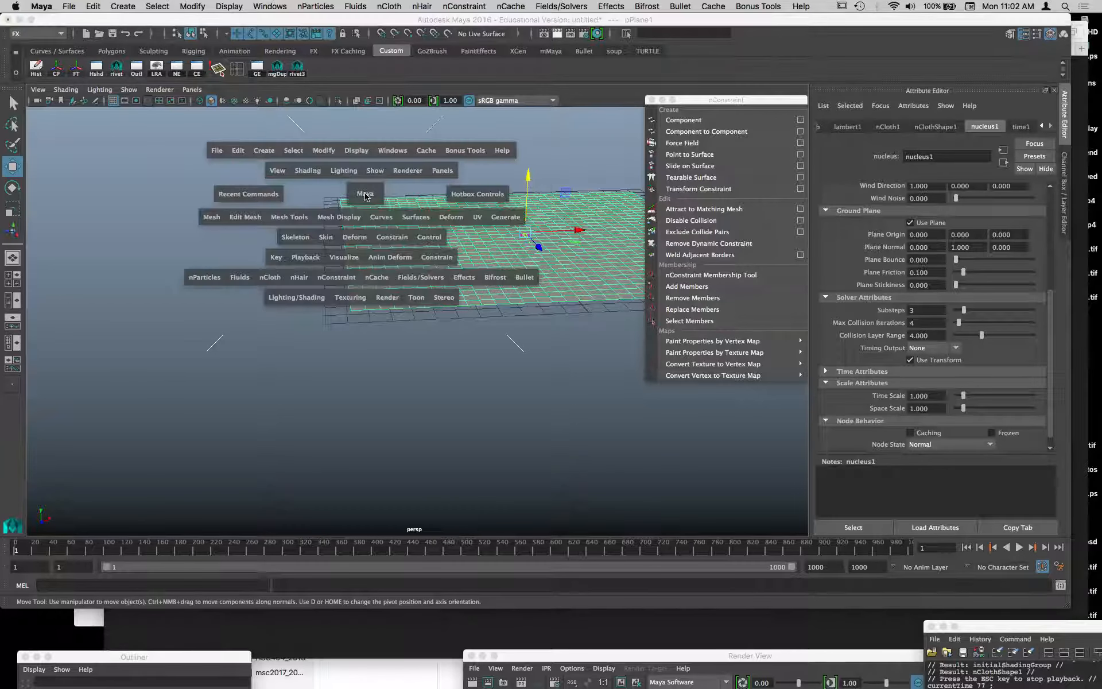
pyautogui.click(418, 277)
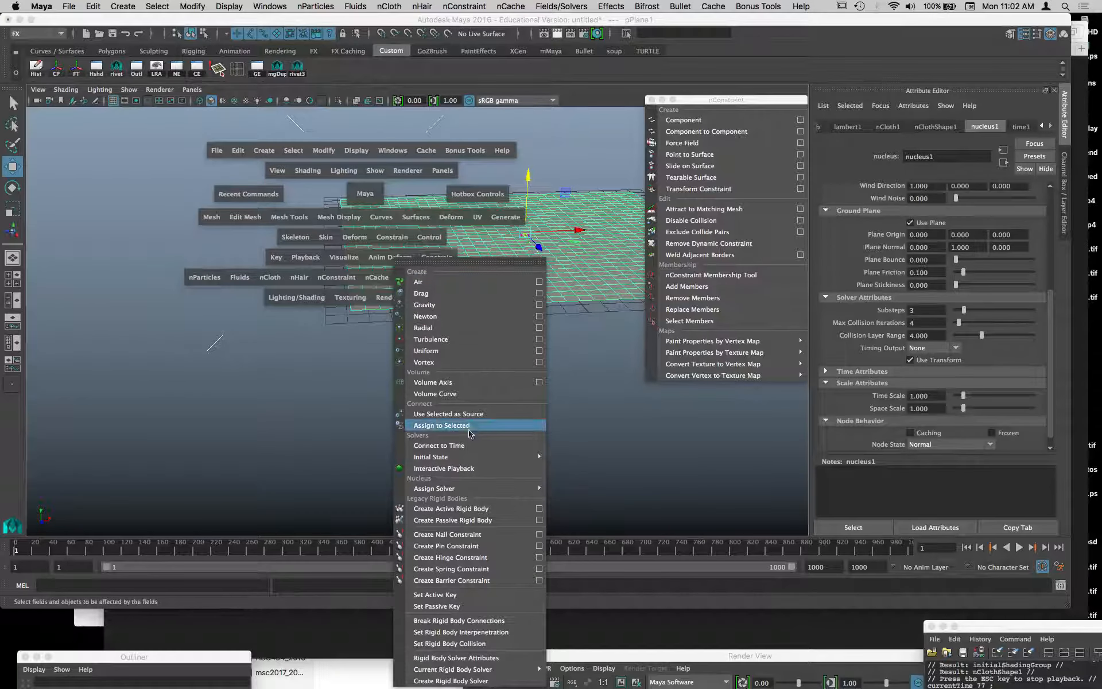
pyautogui.moveTo(477, 456)
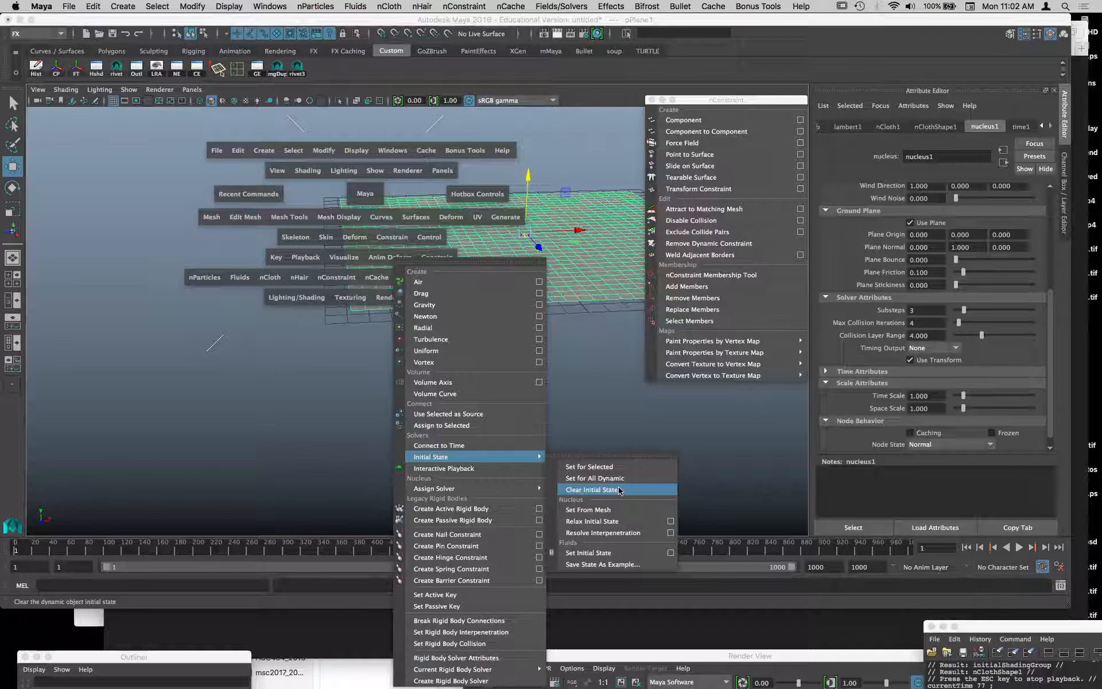
pyautogui.click(731, 442)
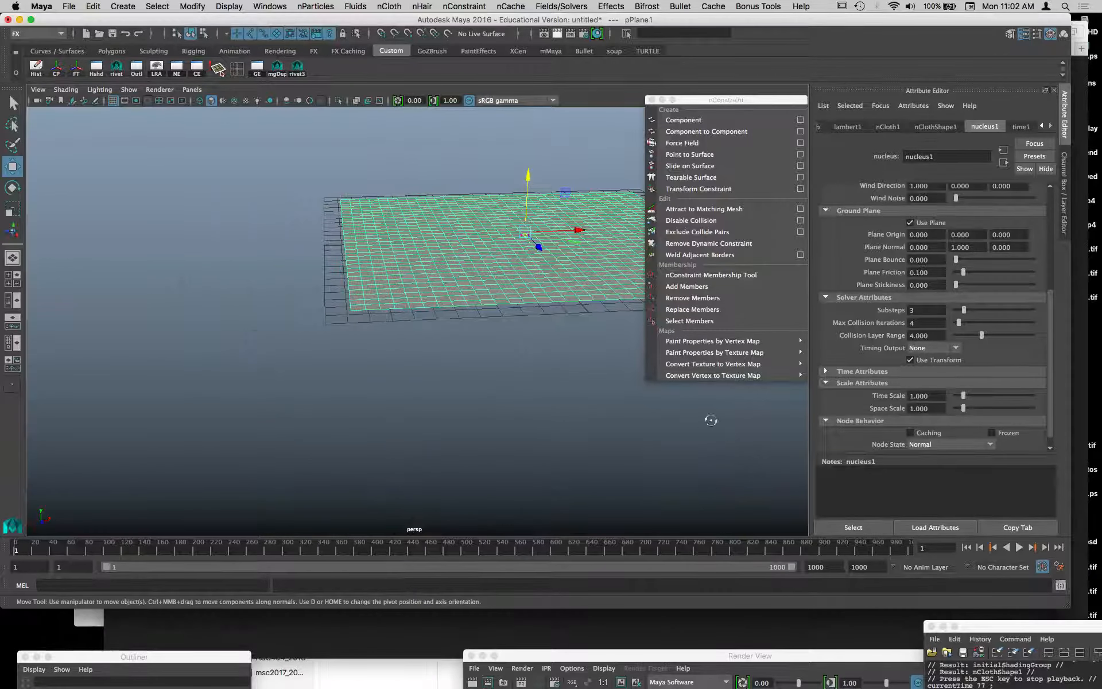
# - Select the vertices along the cloth plane's left edge and attach a Transform Constraint to them
pyautogui.keyDown('alt'); pyautogui.moveTo(711, 420); pyautogui.dragTo(404, 424); pyautogui.keyUp('alt')
pyautogui.keyDown('alt'); pyautogui.moveTo(404, 423); pyautogui.dragTo(349, 445, button='middle'); pyautogui.keyUp('alt')
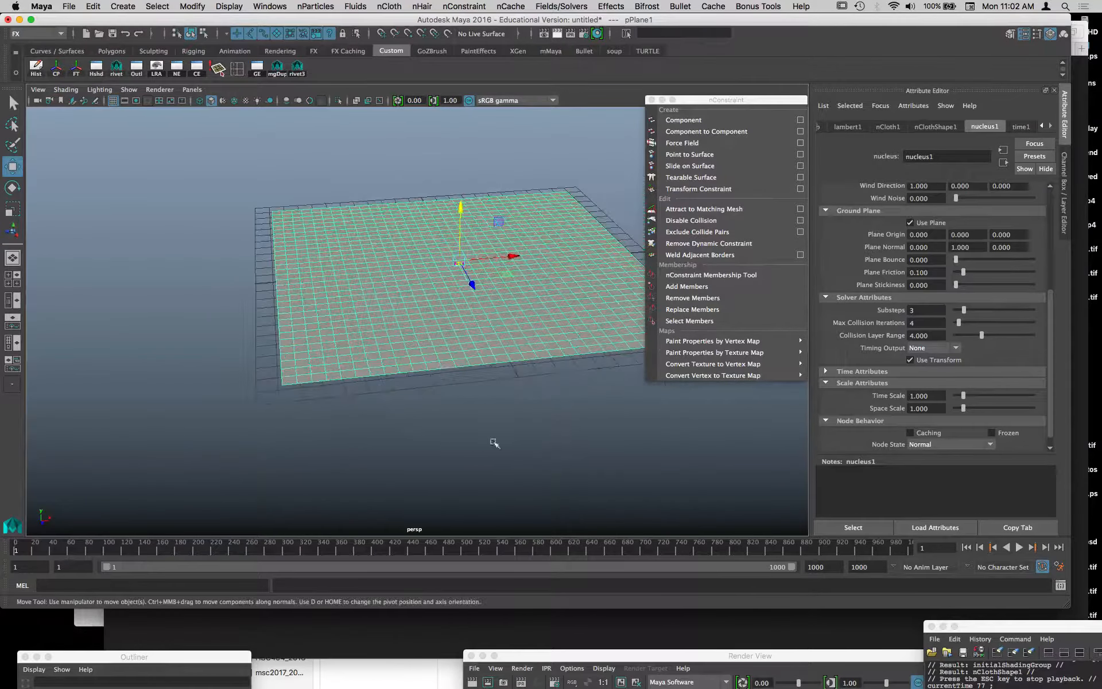
pyautogui.keyDown('alt'); pyautogui.moveTo(492, 442); pyautogui.dragTo(412, 424, button='right'); pyautogui.keyUp('alt')
pyautogui.keyDown('alt'); pyautogui.moveTo(413, 425); pyautogui.dragTo(395, 443); pyautogui.keyUp('alt')
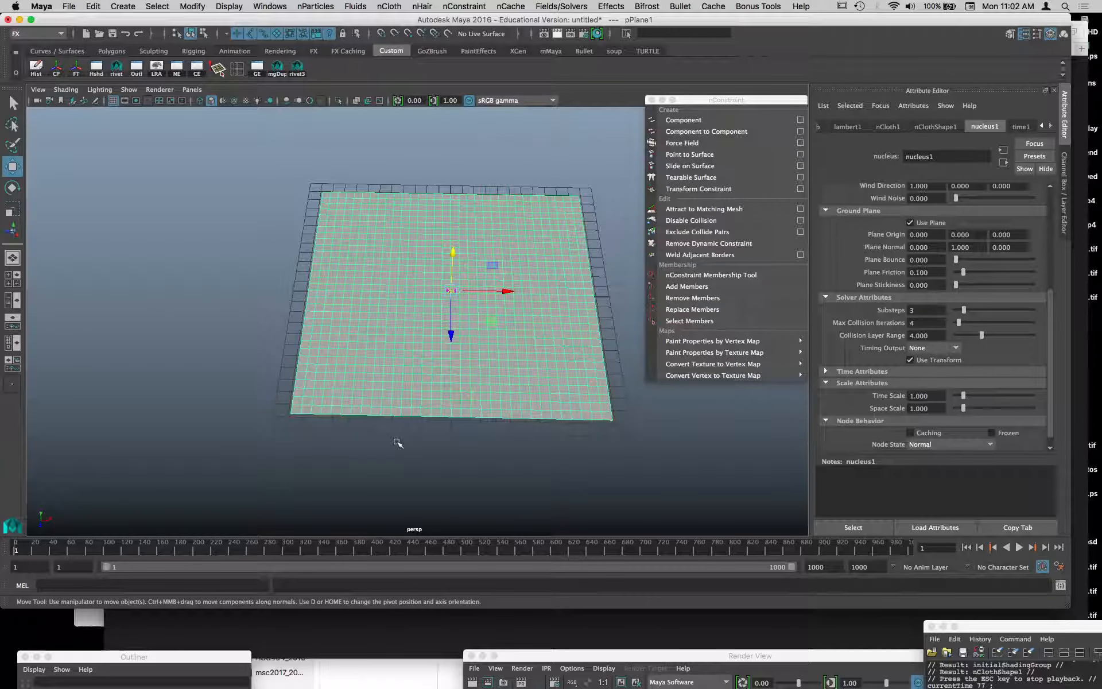
pyautogui.keyDown('alt'); pyautogui.moveTo(430, 419); pyautogui.dragTo(483, 376, button='middle'); pyautogui.keyUp('alt')
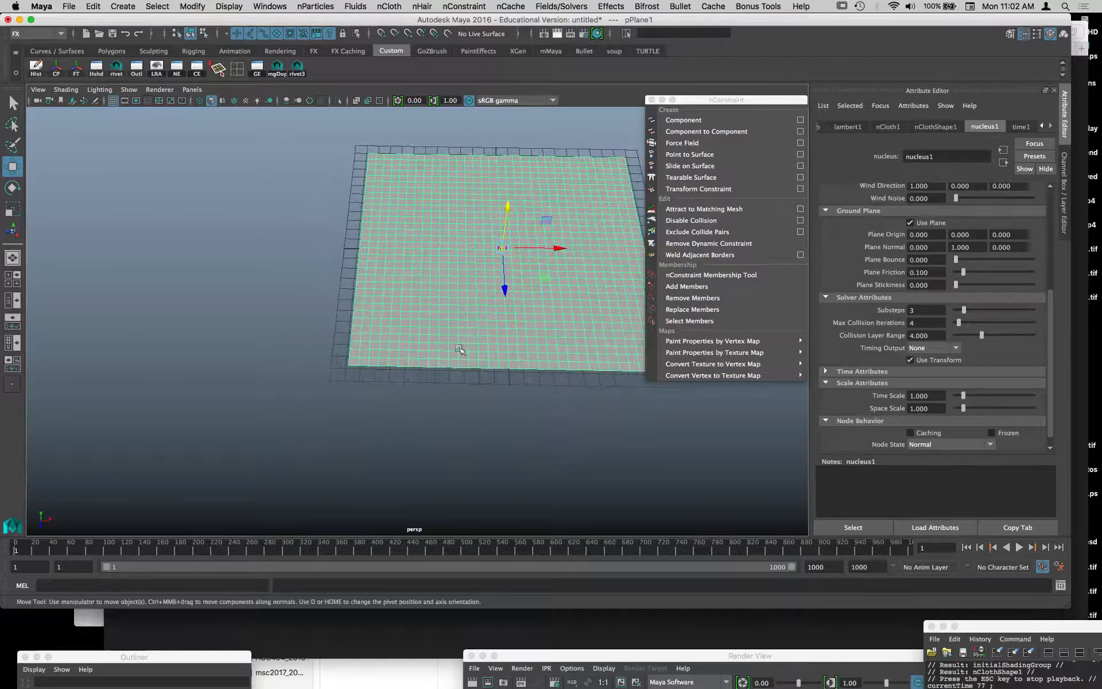
pyautogui.moveTo(457, 310); pyautogui.dragTo(280, 304, button='right')
pyautogui.keyDown('alt'); pyautogui.moveTo(282, 287); pyautogui.dragTo(363, 341); pyautogui.keyUp('alt')
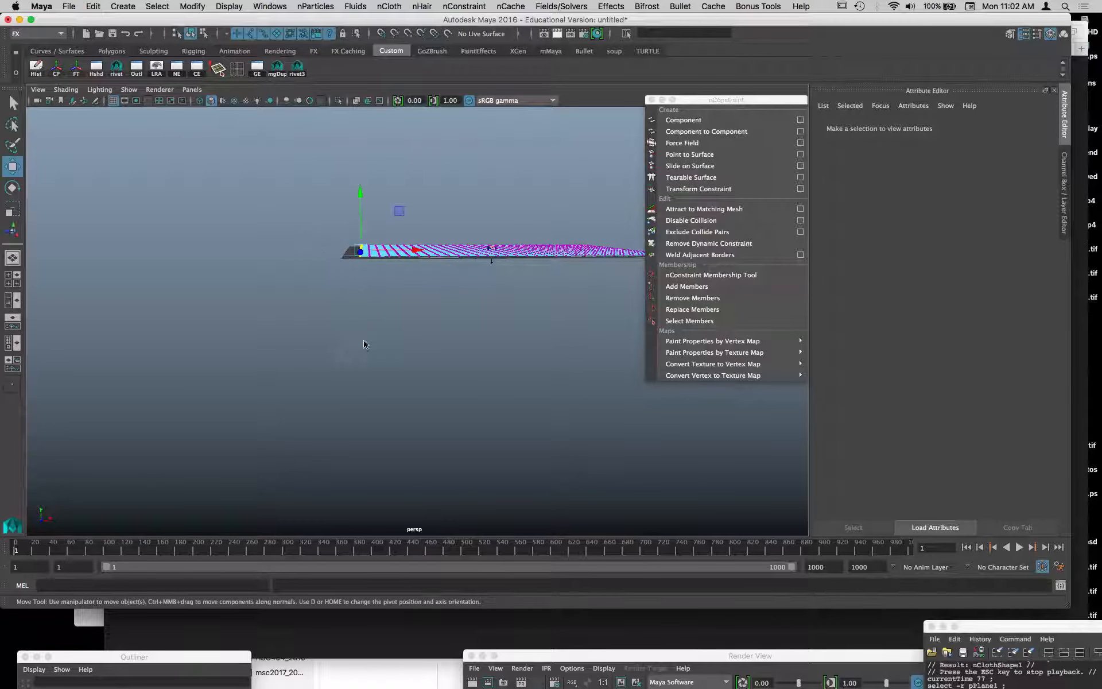
pyautogui.moveTo(737, 108); pyautogui.dragTo(720, 72)
pyautogui.click(701, 152)
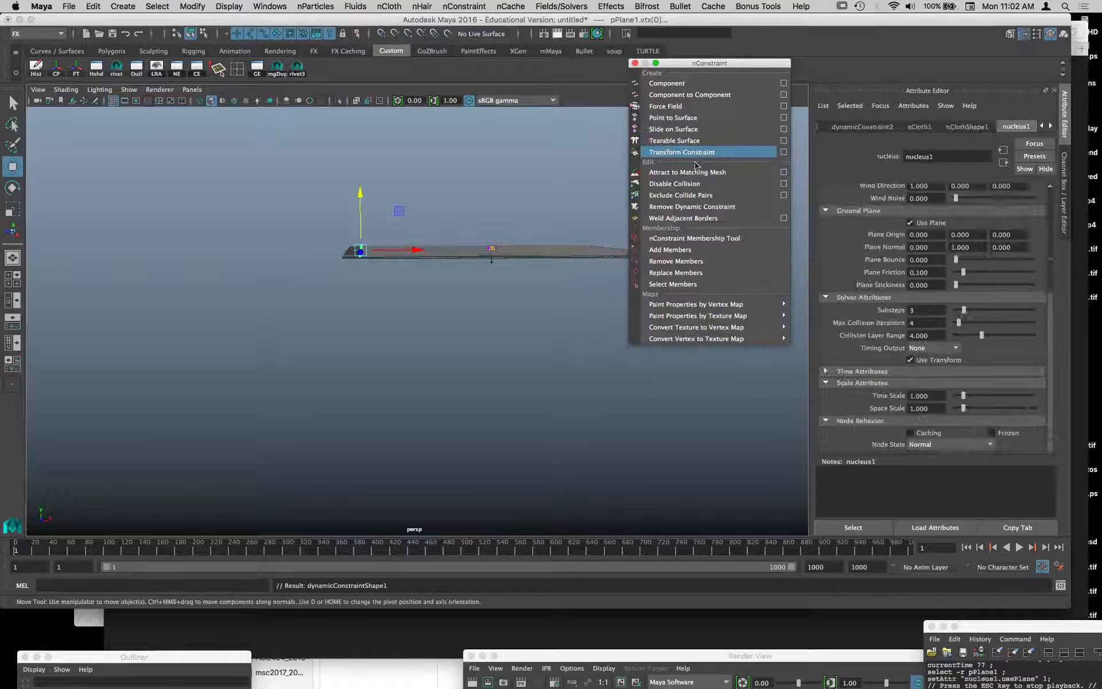
# - Play the simulation to test the cloth with its edge constraint, stop it, and rewind to the first frame
pyautogui.keyDown('alt'); pyautogui.moveTo(521, 238); pyautogui.dragTo(526, 276); pyautogui.keyUp('alt')
pyautogui.keyDown('alt'); pyautogui.moveTo(526, 276); pyautogui.dragTo(439, 285, button='middle'); pyautogui.keyUp('alt')
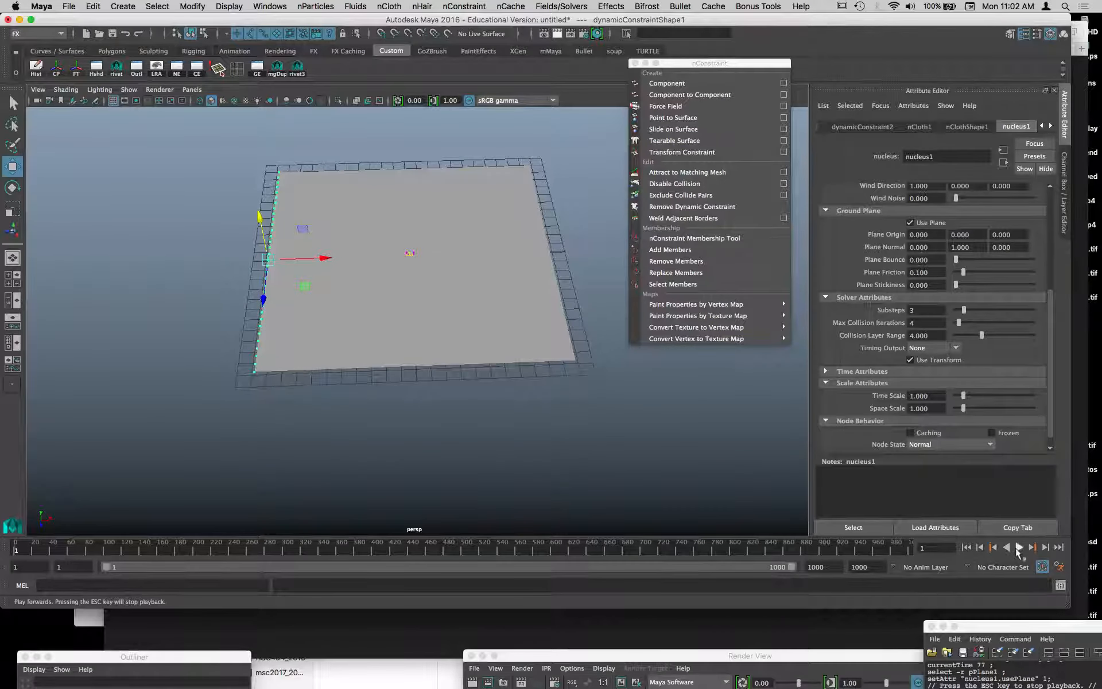
pyautogui.click(1018, 548)
pyautogui.click(1018, 548)
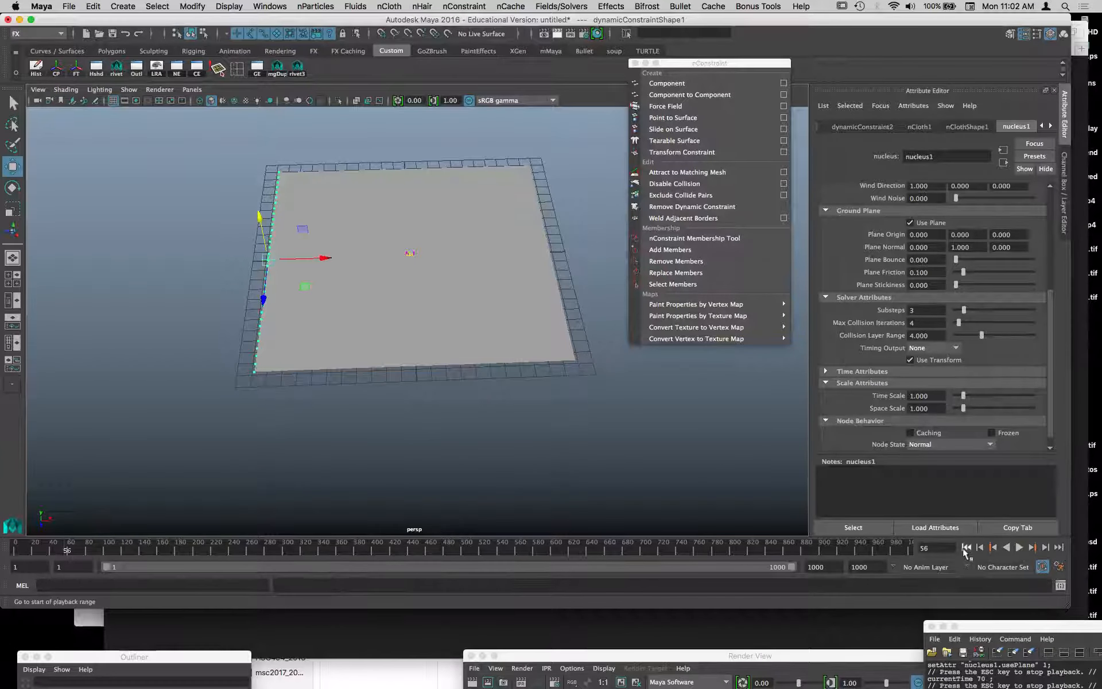
pyautogui.click(966, 548)
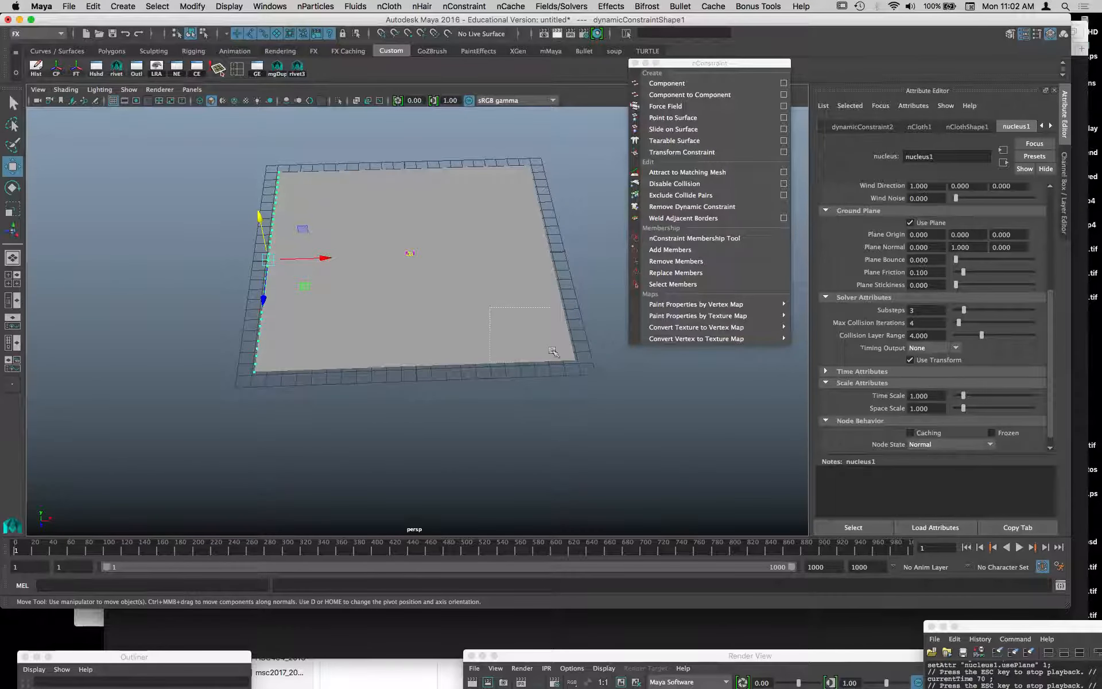
# - Select the cloth plane, float the Attribute Editor over the viewport, and move the nConstraint window clear of it
pyautogui.moveTo(553, 351); pyautogui.dragTo(577, 368)
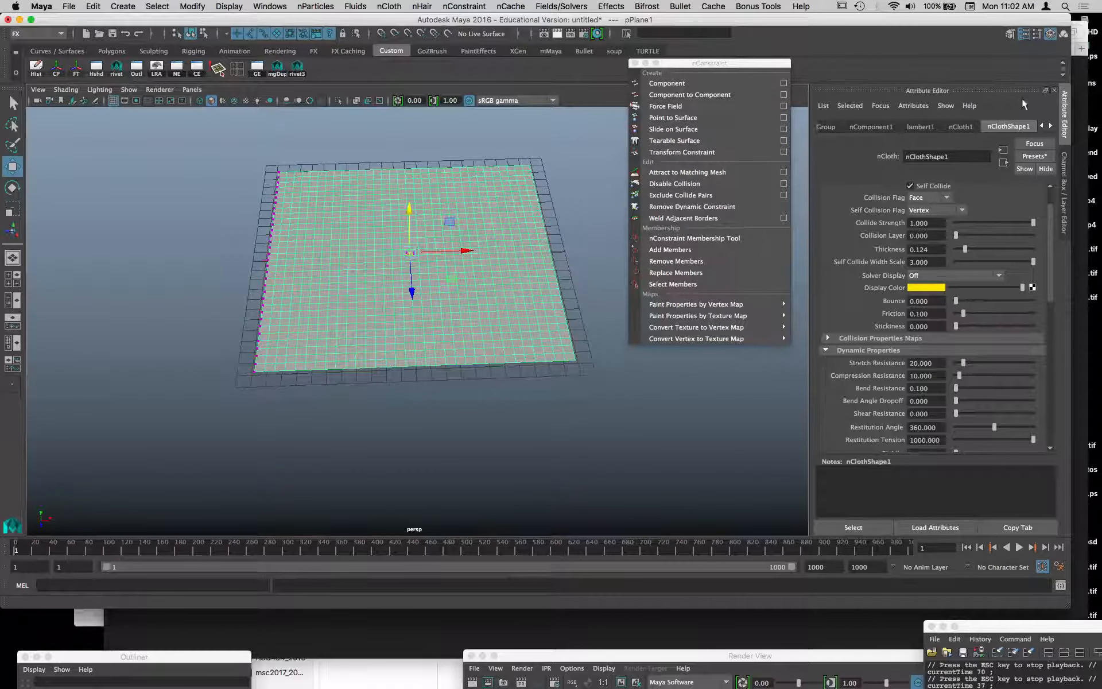
pyautogui.moveTo(1025, 90); pyautogui.dragTo(568, 63)
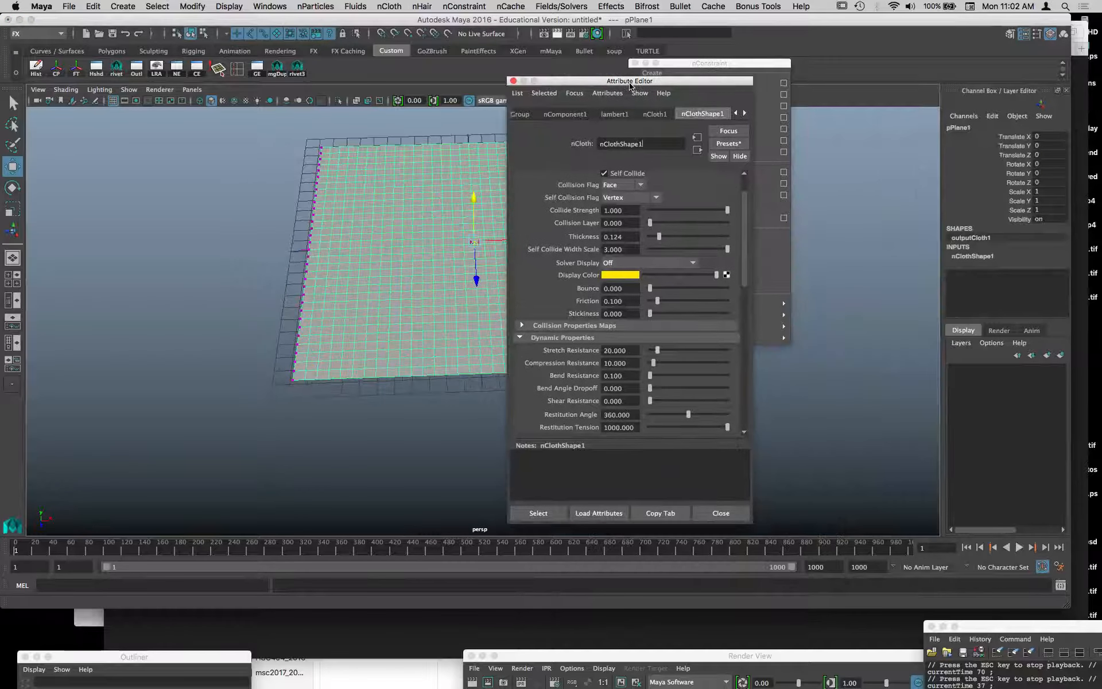
pyautogui.moveTo(720, 65); pyautogui.dragTo(1005, 122)
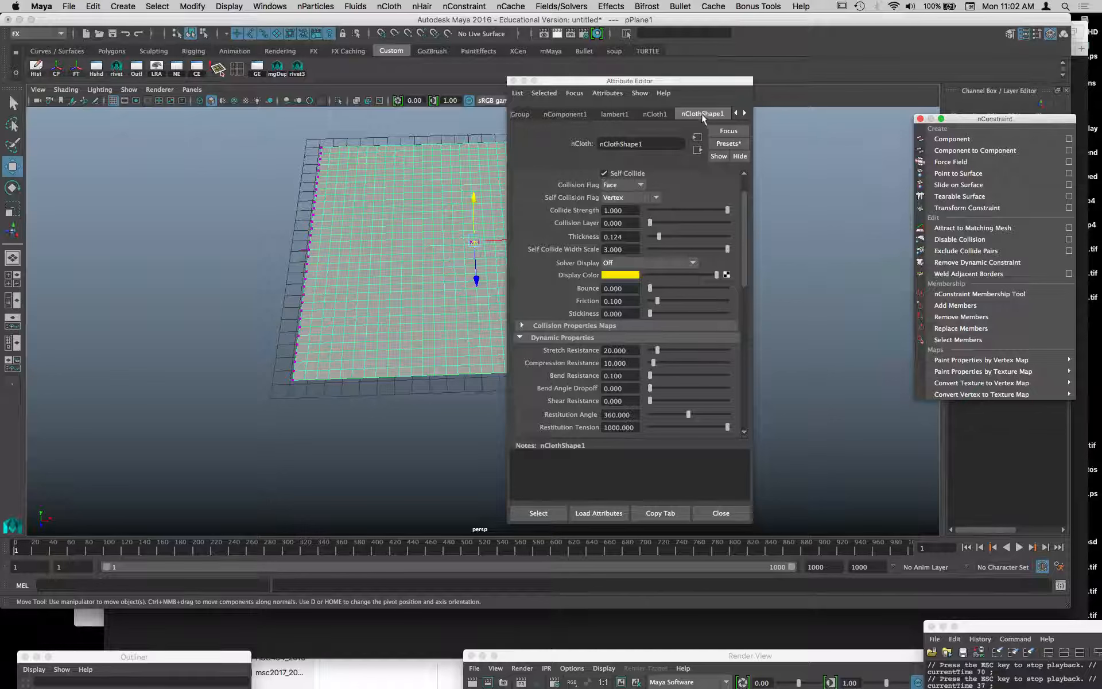
# - Replace the nClothShape1 settings with the silk preset
pyautogui.click(730, 145)
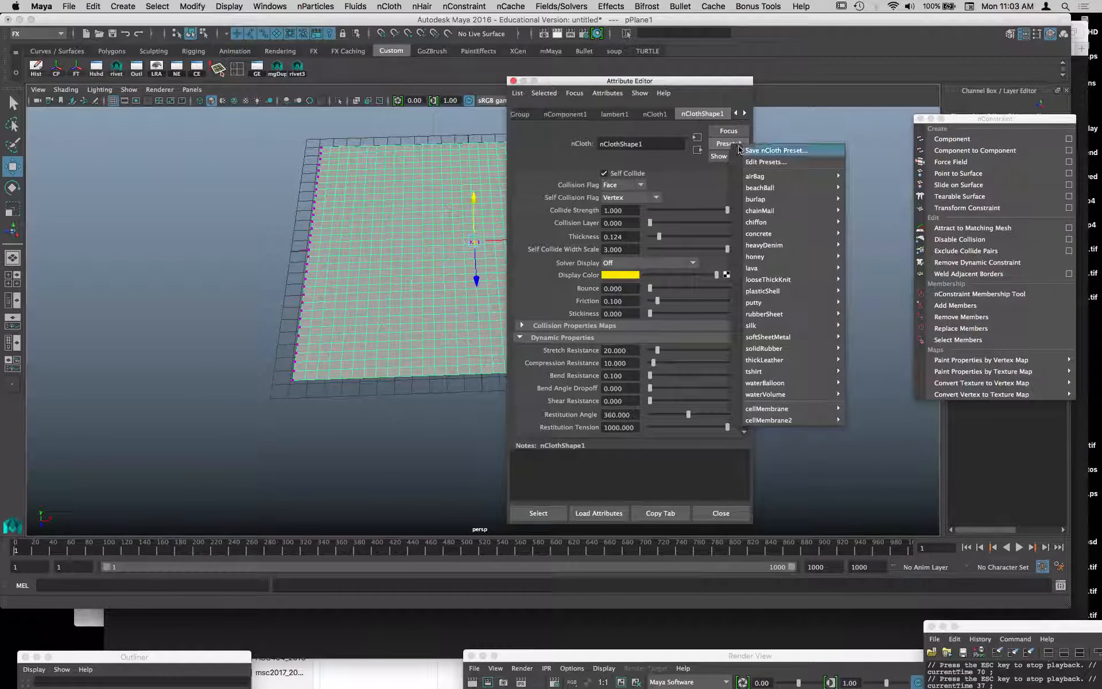
pyautogui.moveTo(776, 289)
pyautogui.moveTo(781, 335)
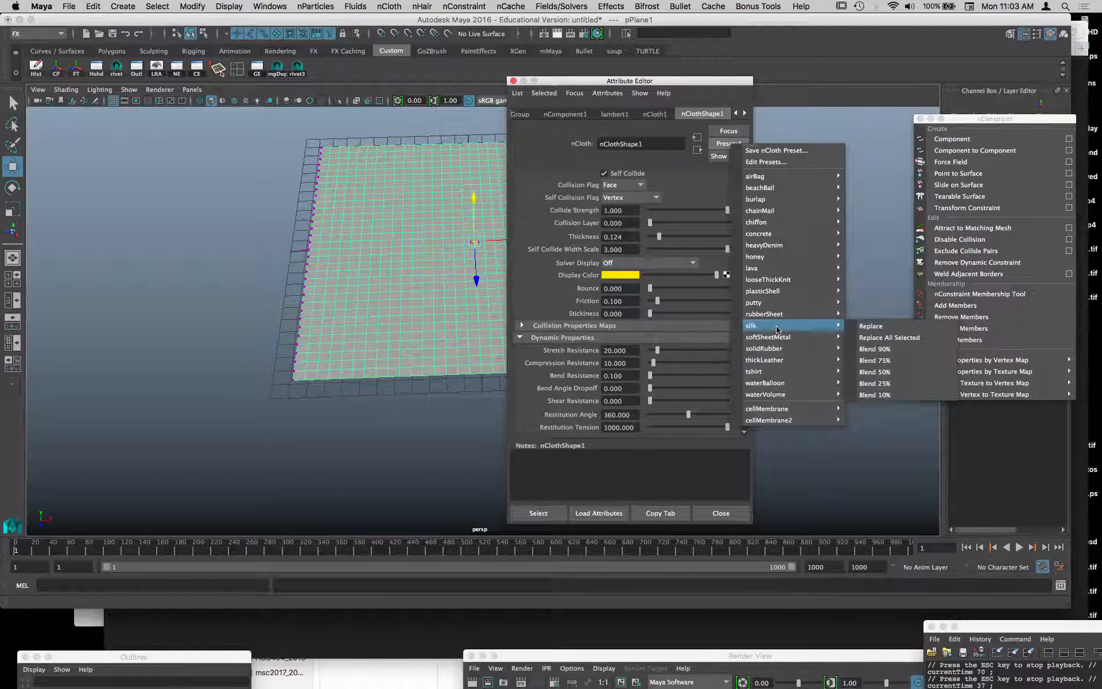
pyautogui.click(858, 324)
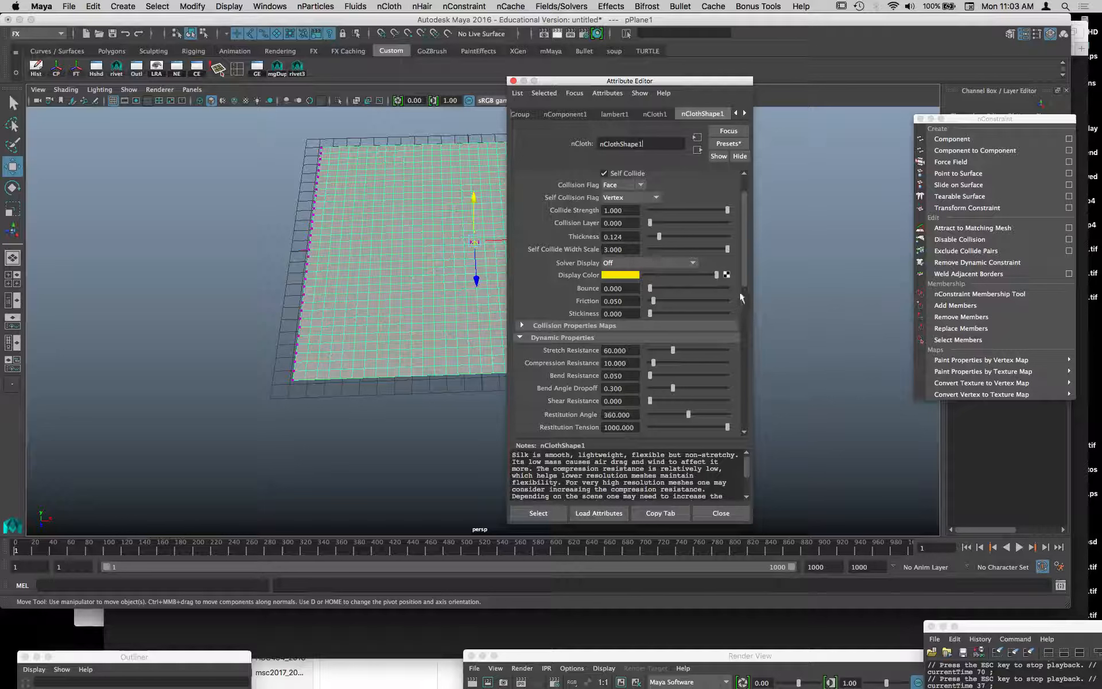
# - Examine the silk preset's friction, stickiness, stretch resistance, bend resistance and restitution angle on nClothShape1
pyautogui.scroll(3, 743, 260)
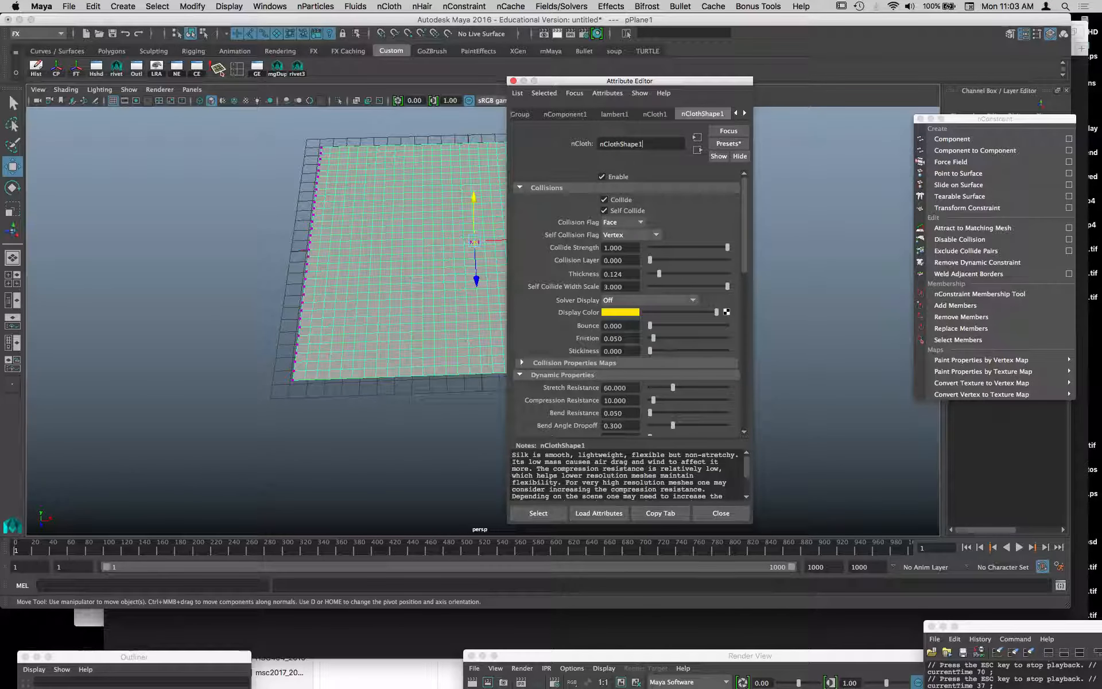
pyautogui.moveTo(628, 339); pyautogui.dragTo(564, 337)
pyautogui.moveTo(627, 350); pyautogui.dragTo(558, 346)
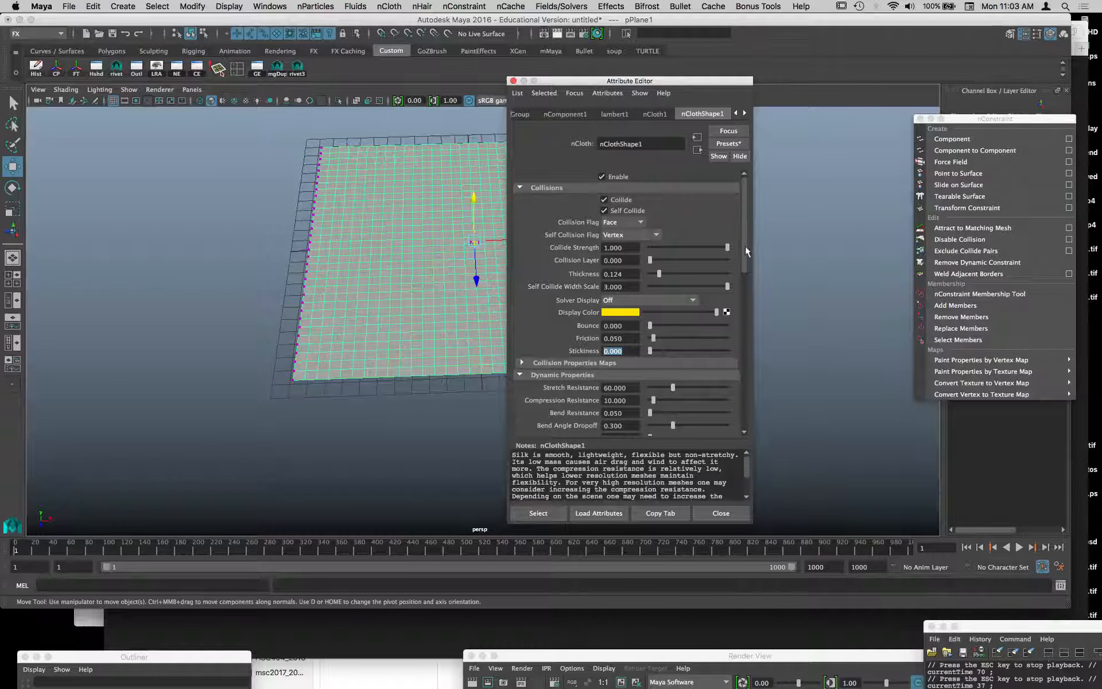
pyautogui.moveTo(745, 245); pyautogui.dragTo(745, 284)
pyautogui.doubleClick(628, 233)
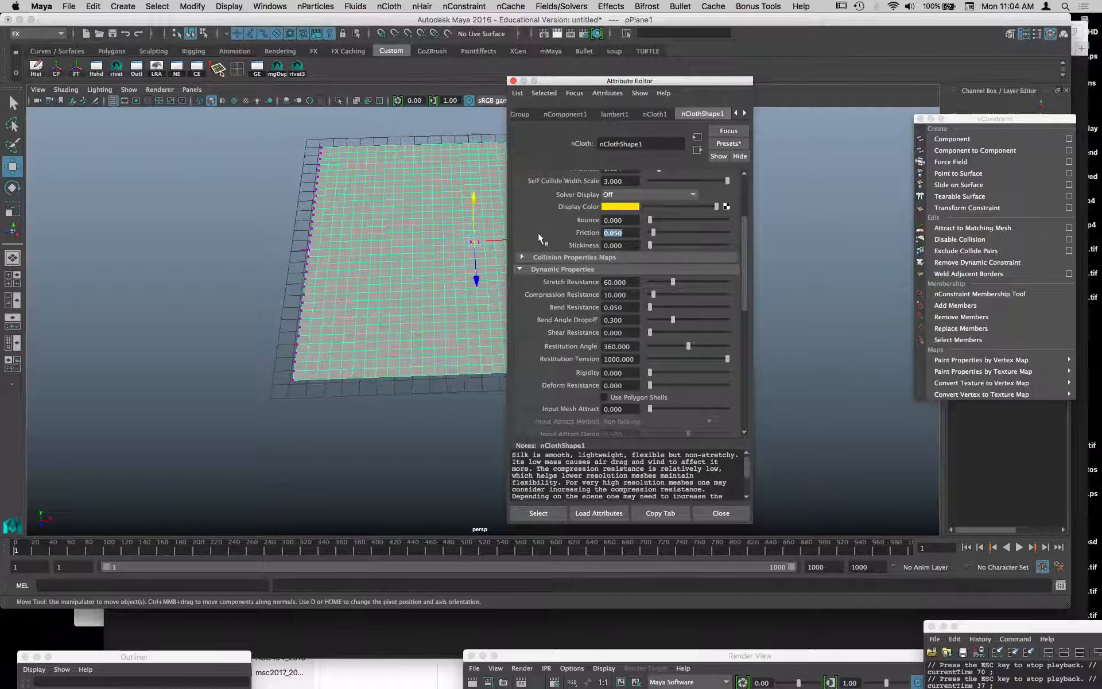
pyautogui.click(638, 283)
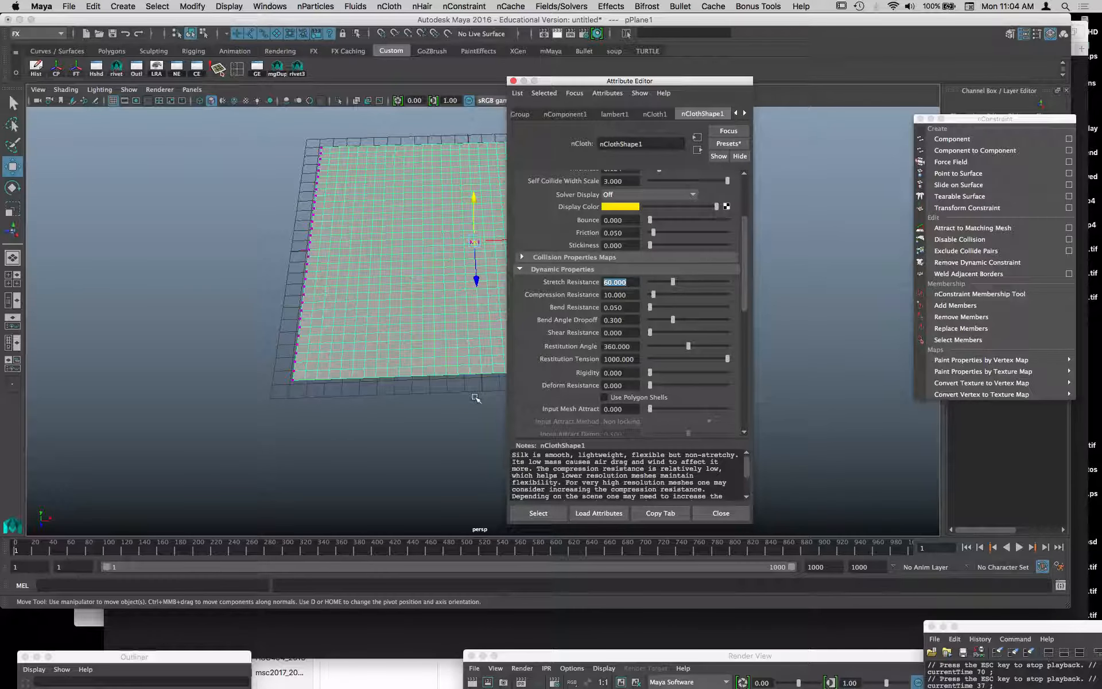
pyautogui.click(634, 308)
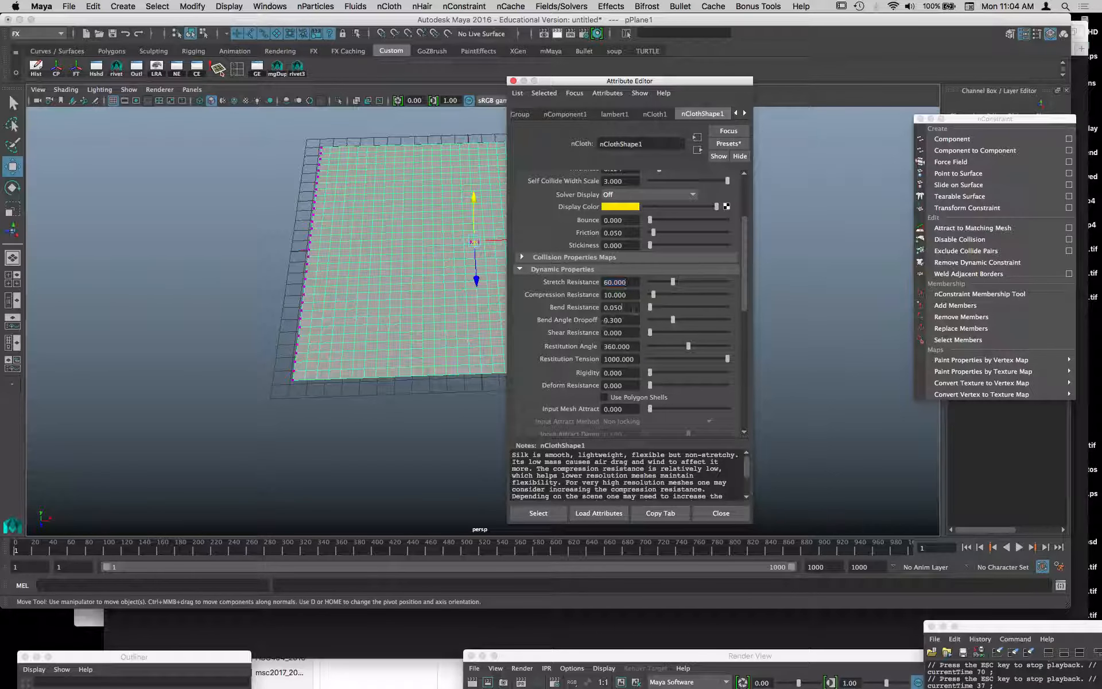
pyautogui.doubleClick(633, 309)
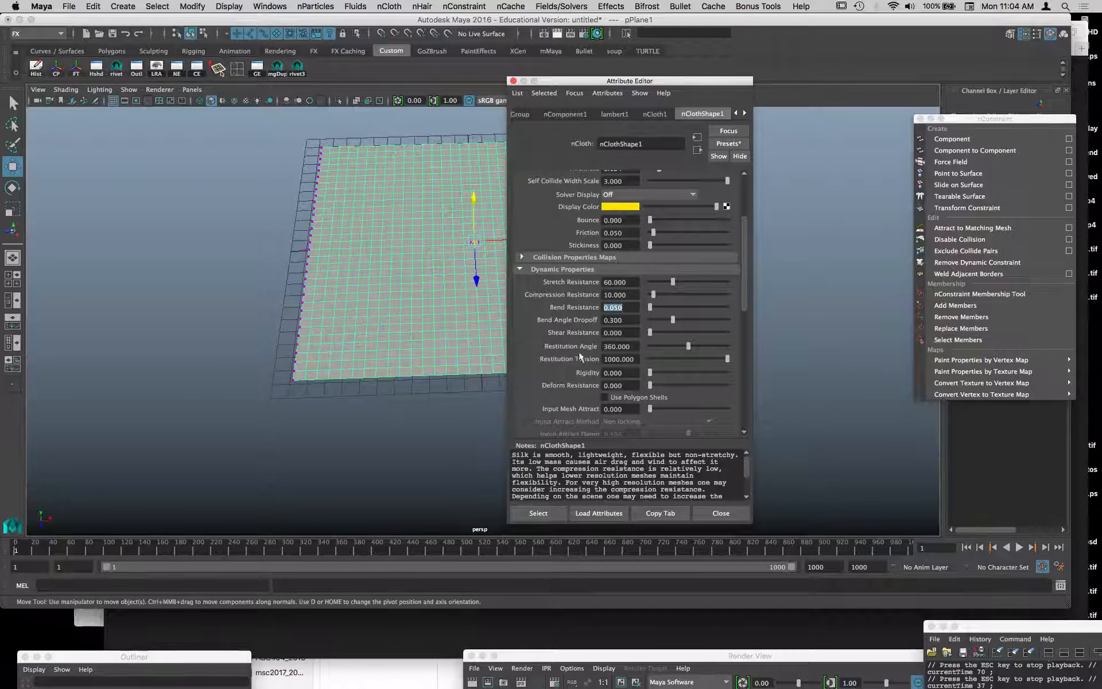
pyautogui.doubleClick(627, 347)
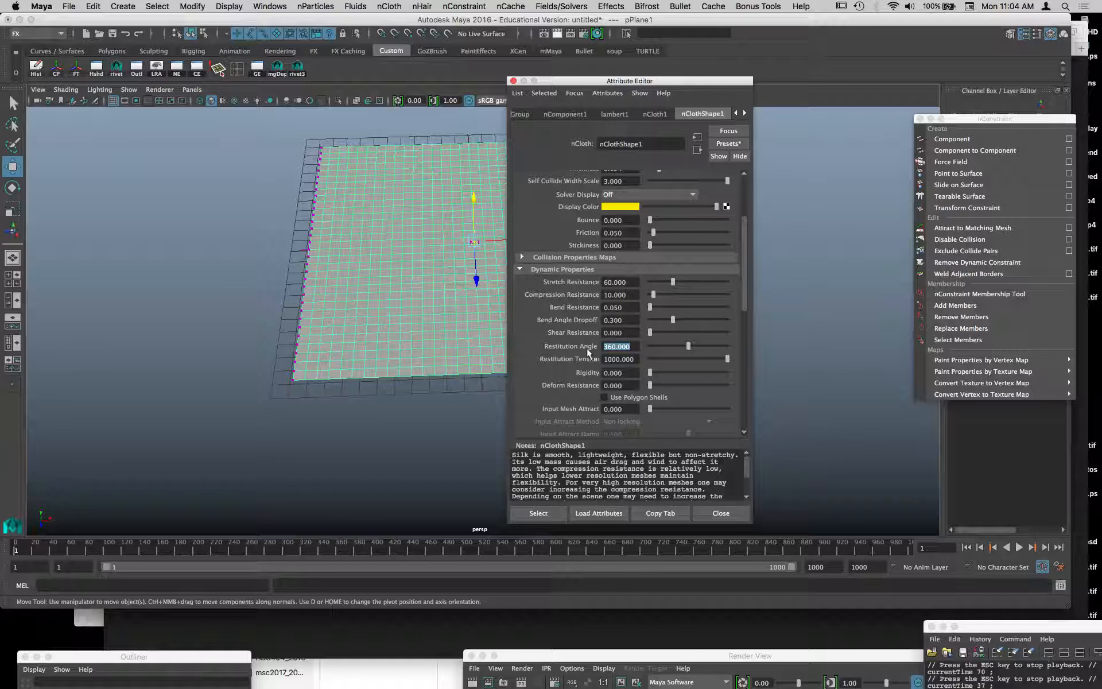
# - Replace the nClothShape1 settings with the softSheetMetal preset
pyautogui.click(728, 143)
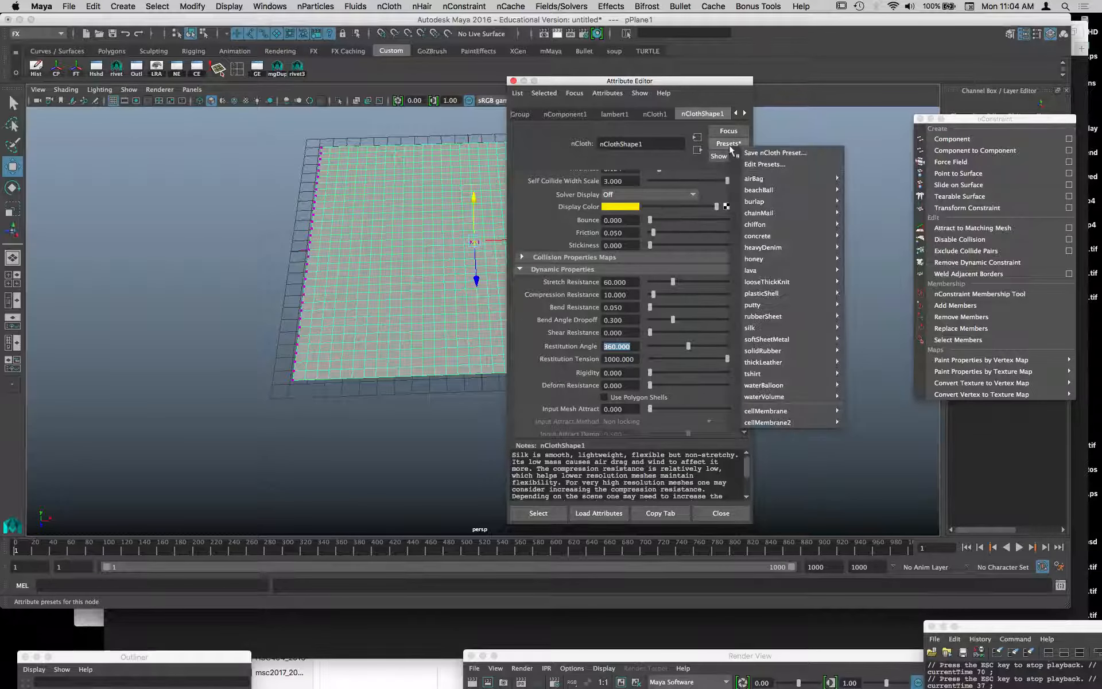
pyautogui.moveTo(775, 191)
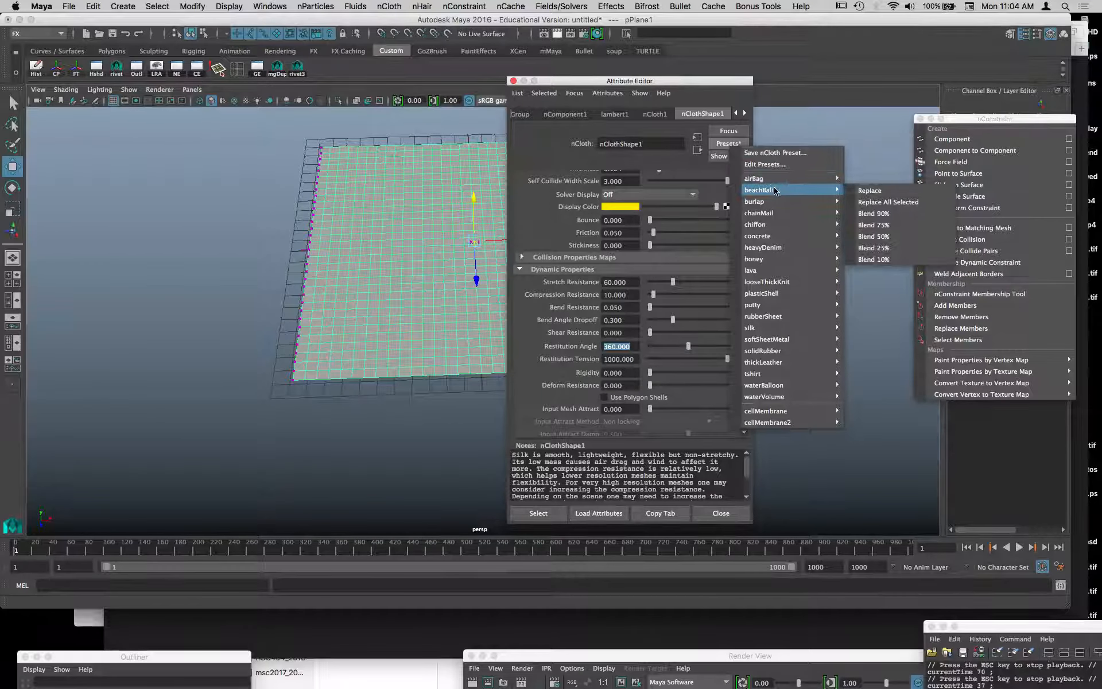
pyautogui.moveTo(790, 310)
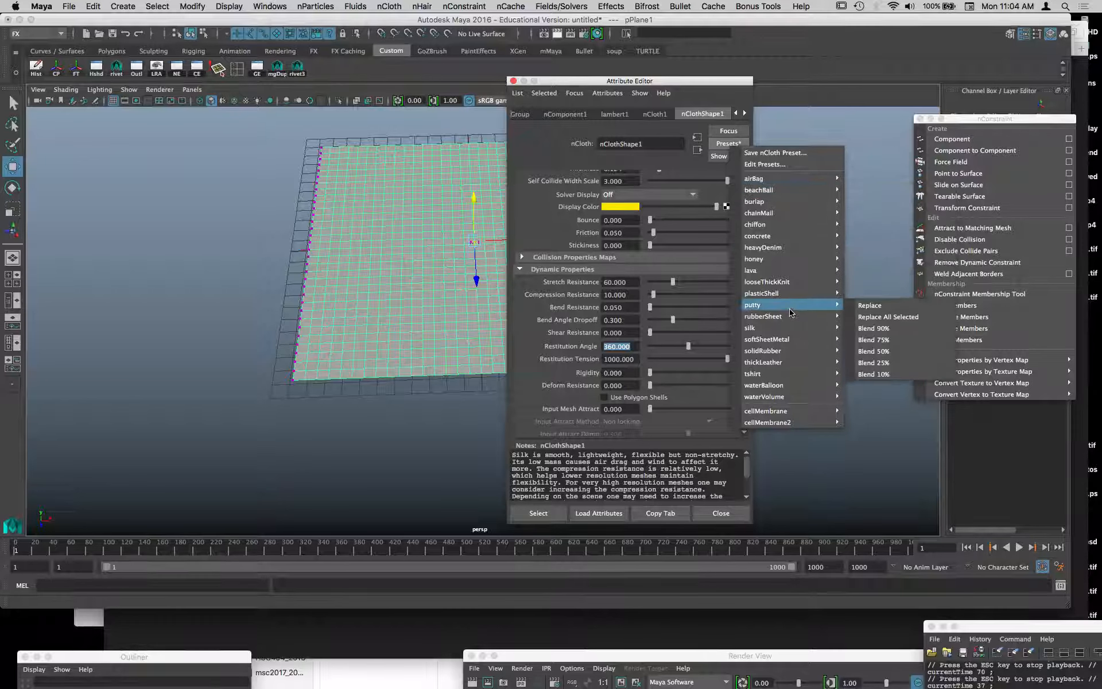
pyautogui.moveTo(800, 339)
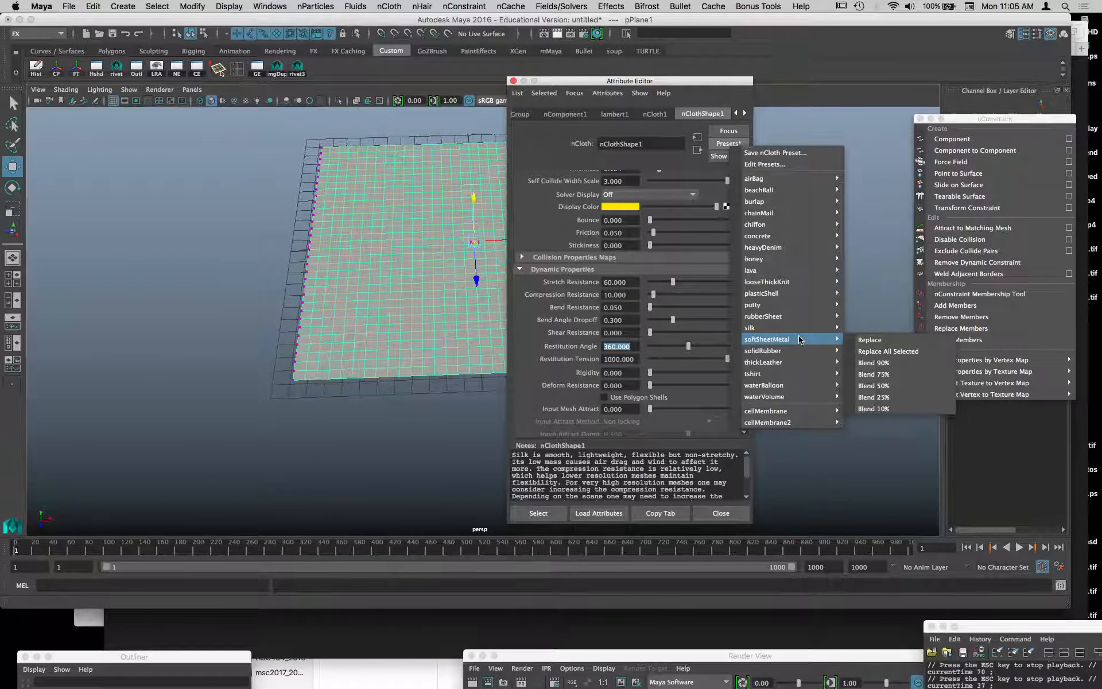
pyautogui.click(859, 340)
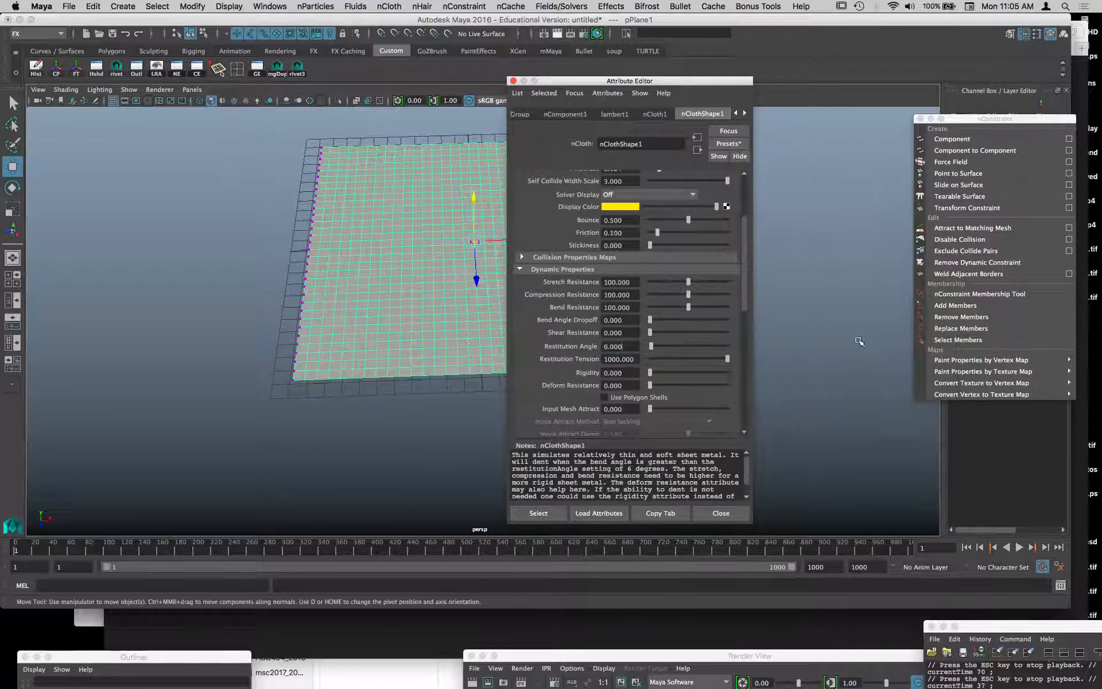
# - Examine the restitution angle, rigidity and deform resistance that the softSheetMetal preset gives nClothShape1
pyautogui.doubleClick(617, 346)
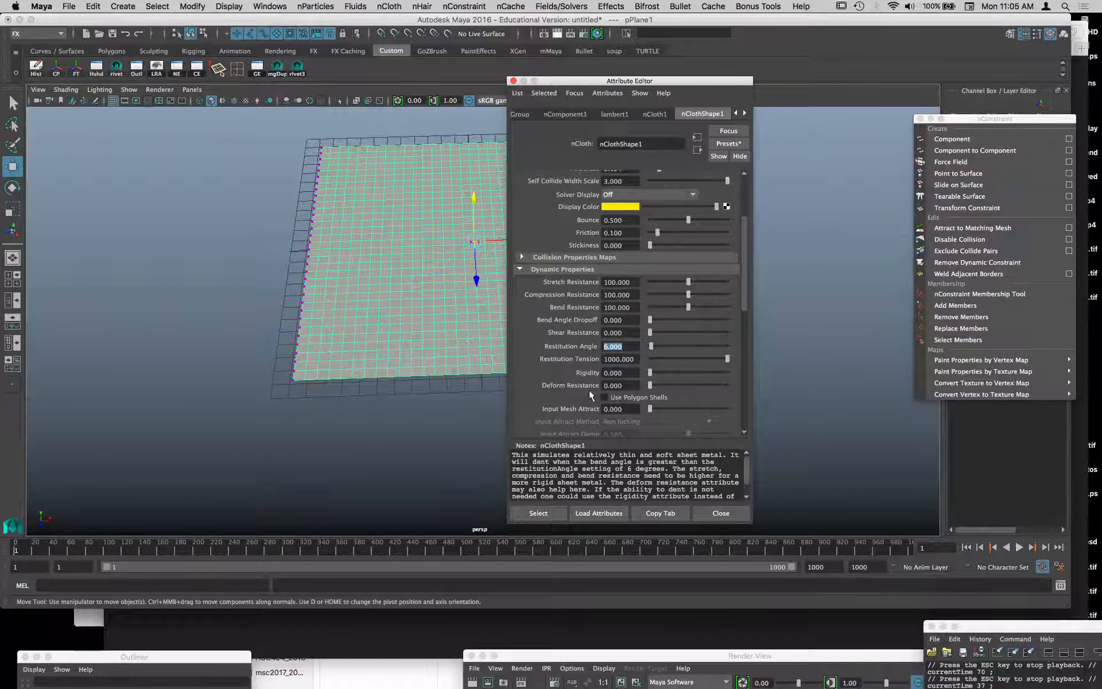
pyautogui.click(649, 373)
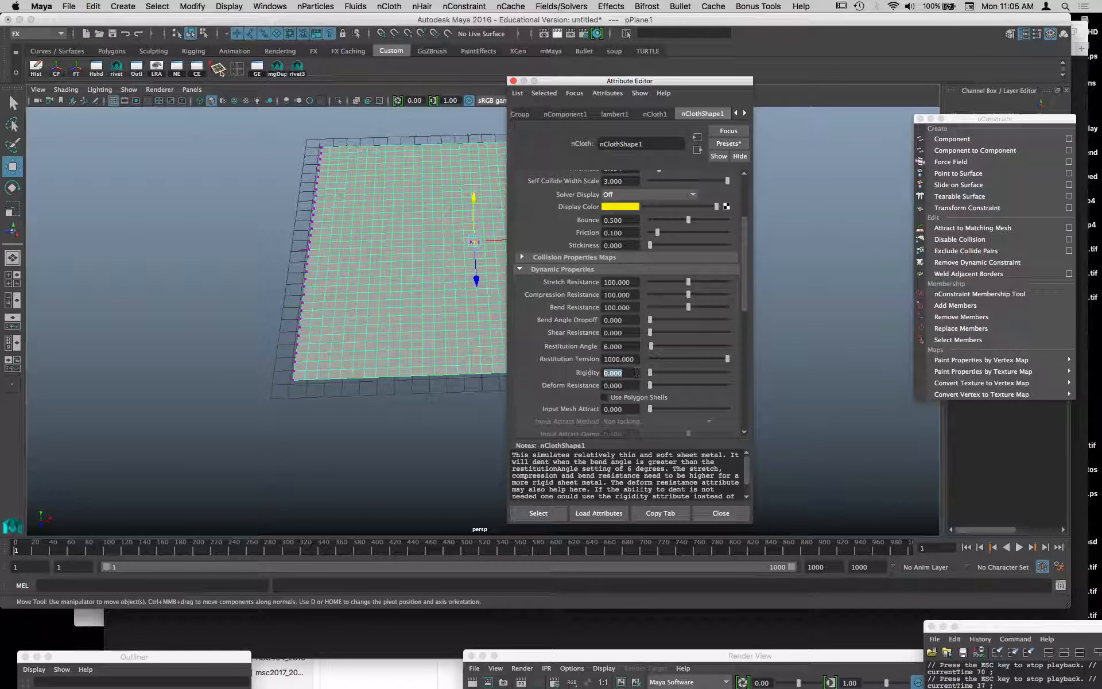
pyautogui.press('Tab')
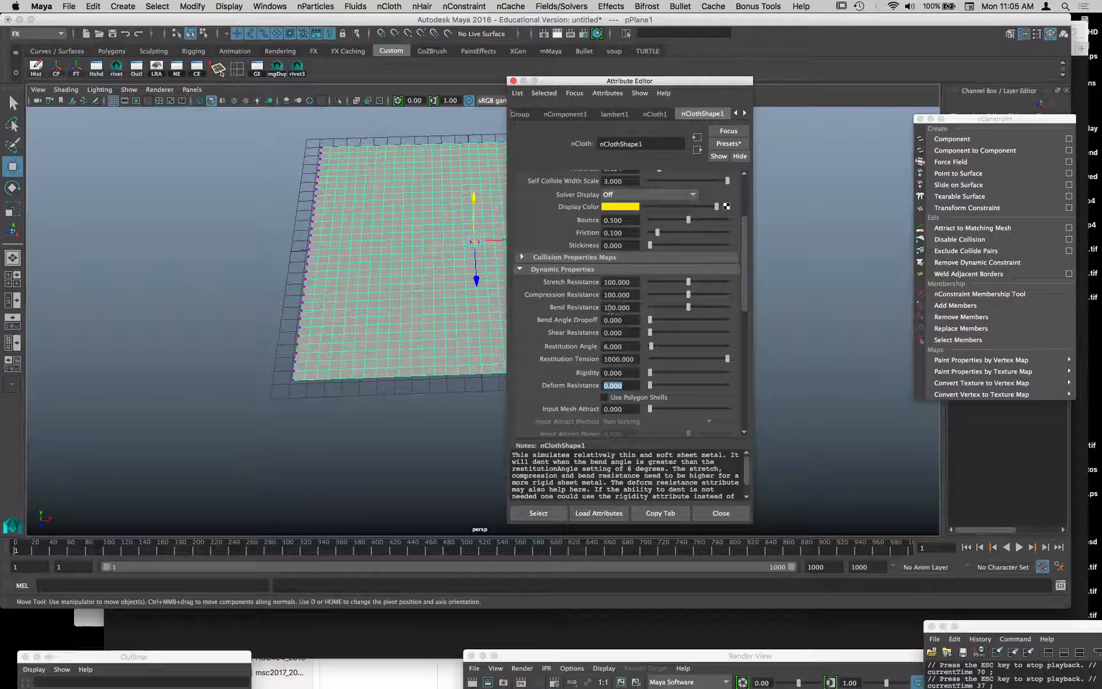
pyautogui.click(623, 346)
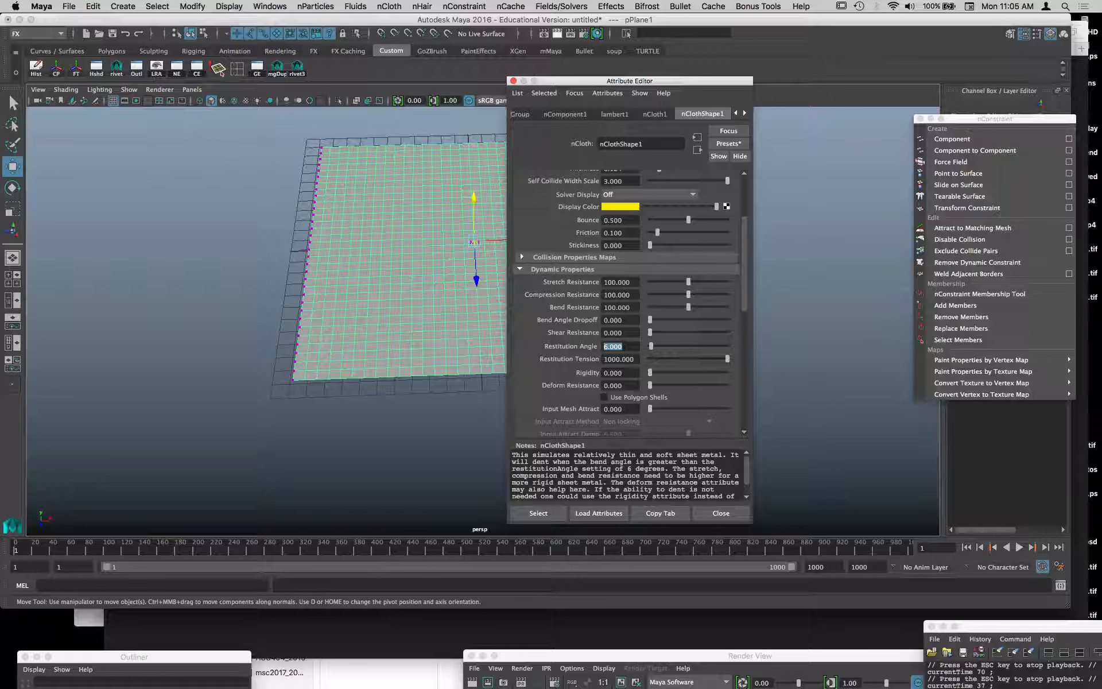
# - Replace the nClothShape1 settings with the concrete preset
pyautogui.click(628, 385)
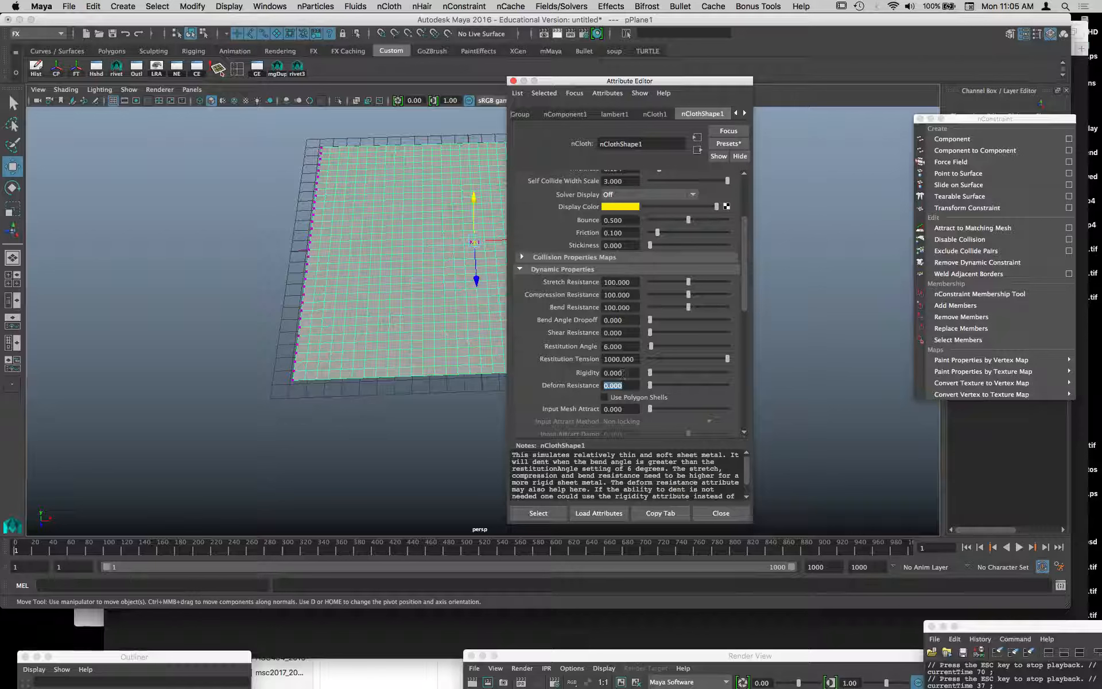
pyautogui.click(624, 373)
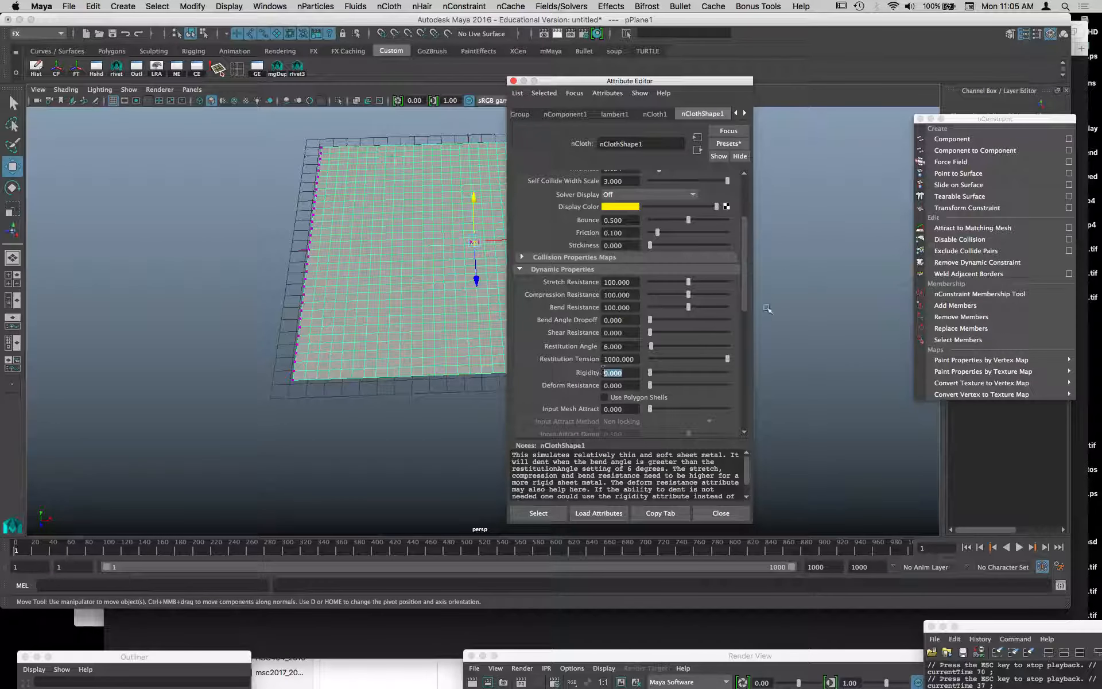
pyautogui.click(728, 143)
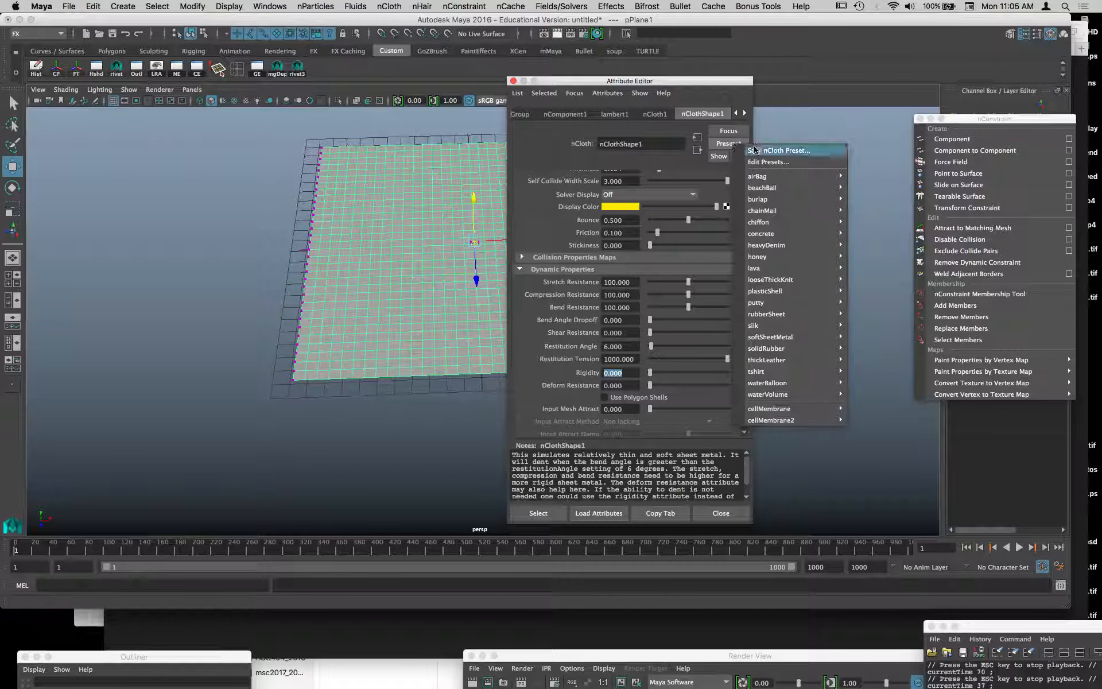
pyautogui.moveTo(793, 233)
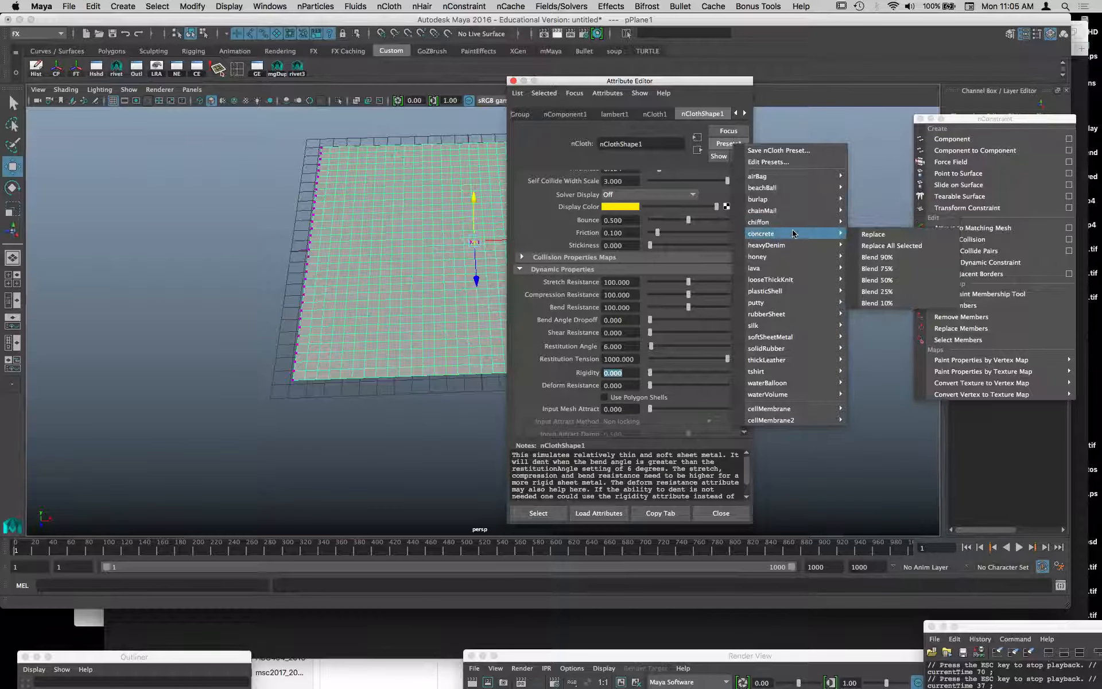
pyautogui.click(864, 234)
# - Examine the rigidity, mass, lift, drag and damp values that the concrete preset gives nClothShape1
pyautogui.click(627, 373)
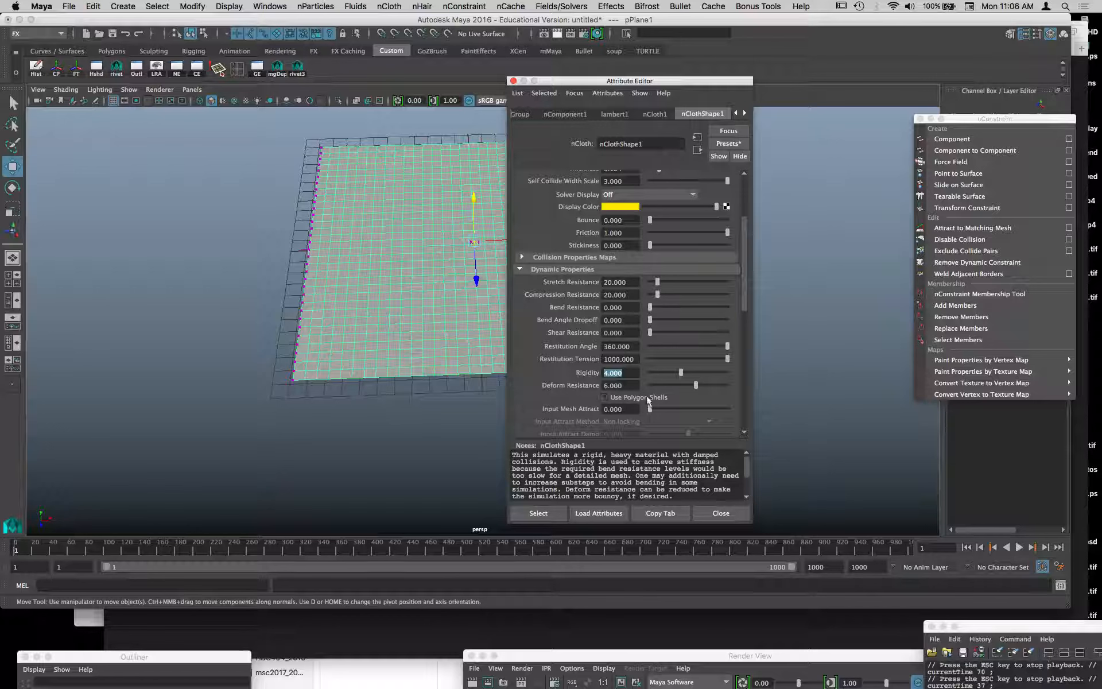
pyautogui.moveTo(746, 283); pyautogui.dragTo(752, 315)
pyautogui.scroll(-10, 583, 278)
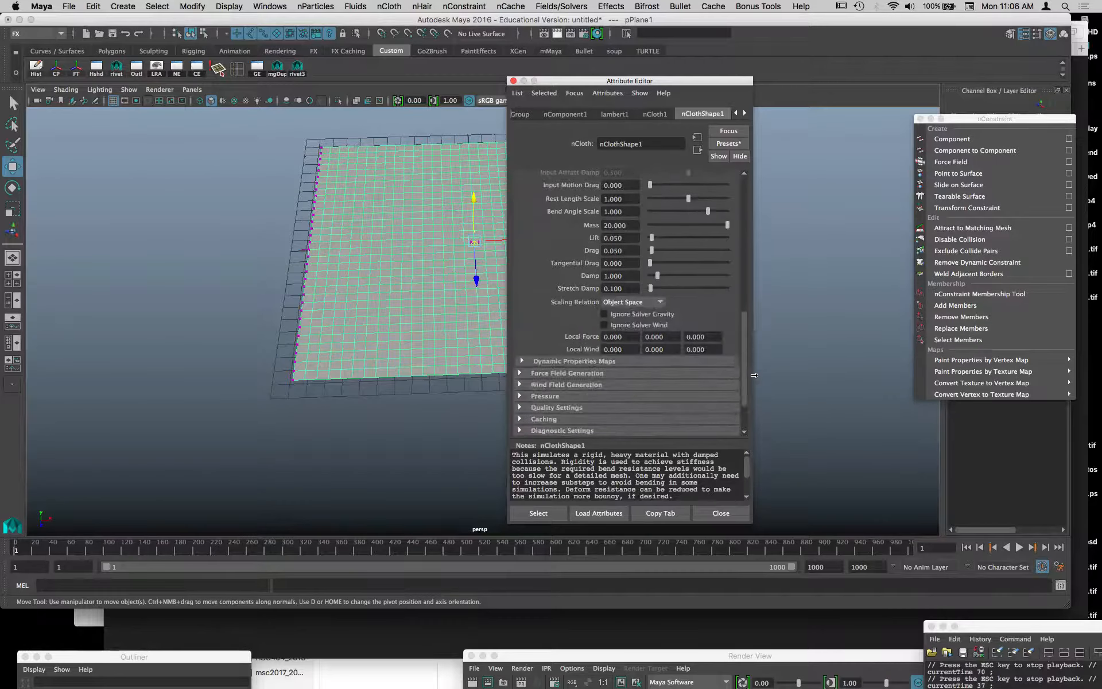
pyautogui.click(603, 226)
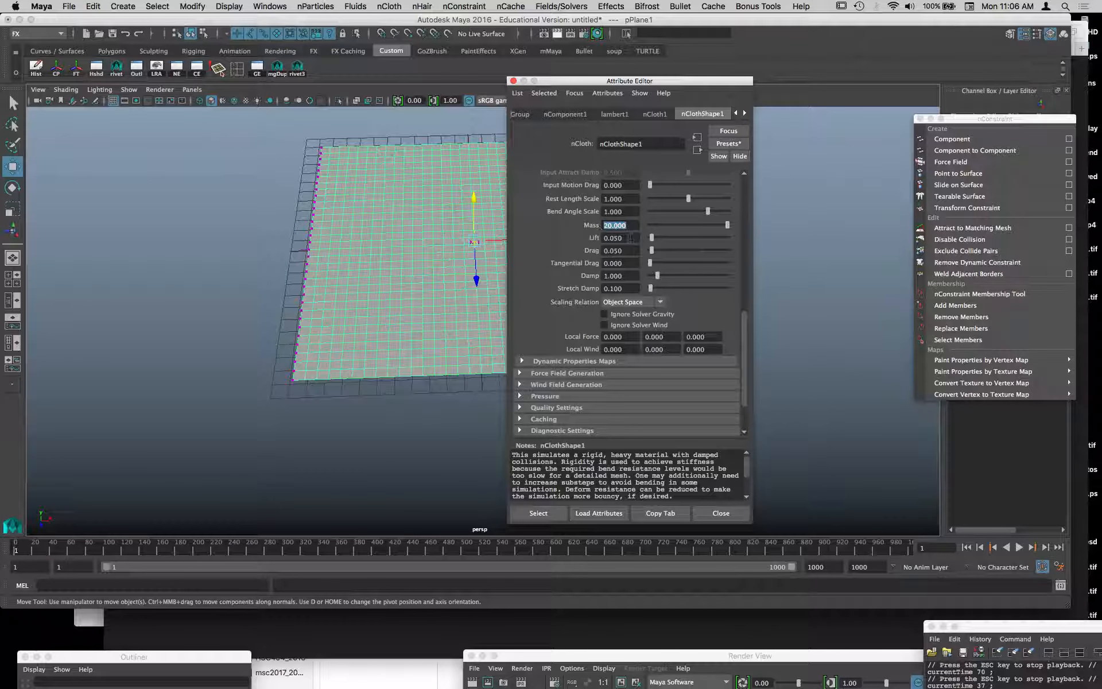
pyautogui.click(628, 238)
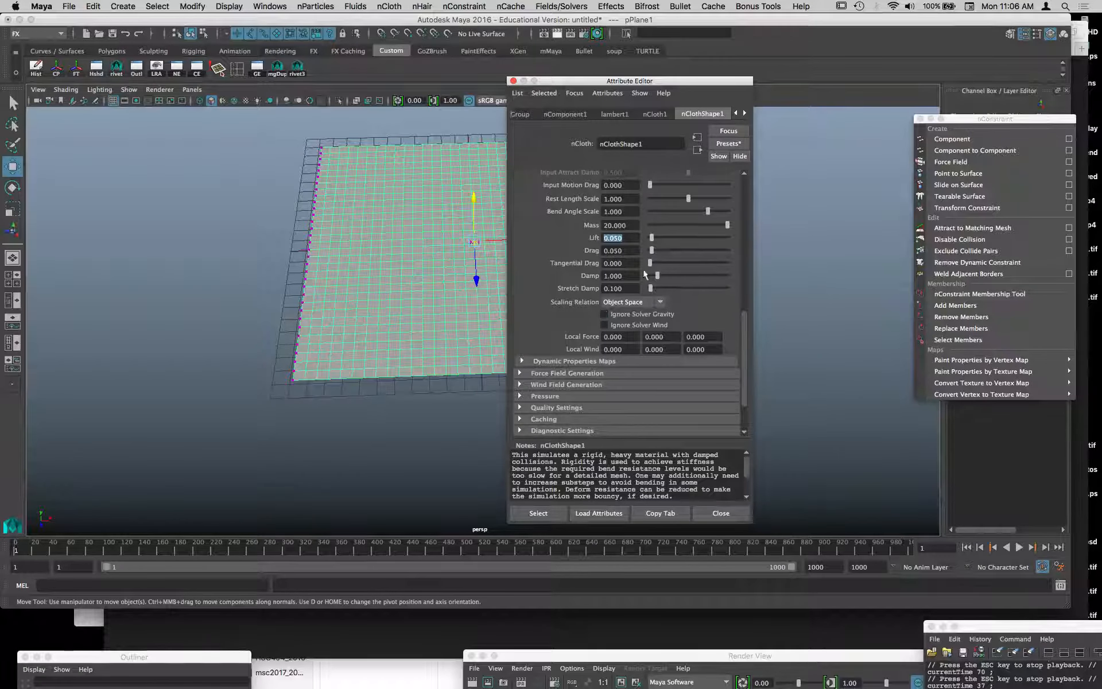
pyautogui.click(634, 251)
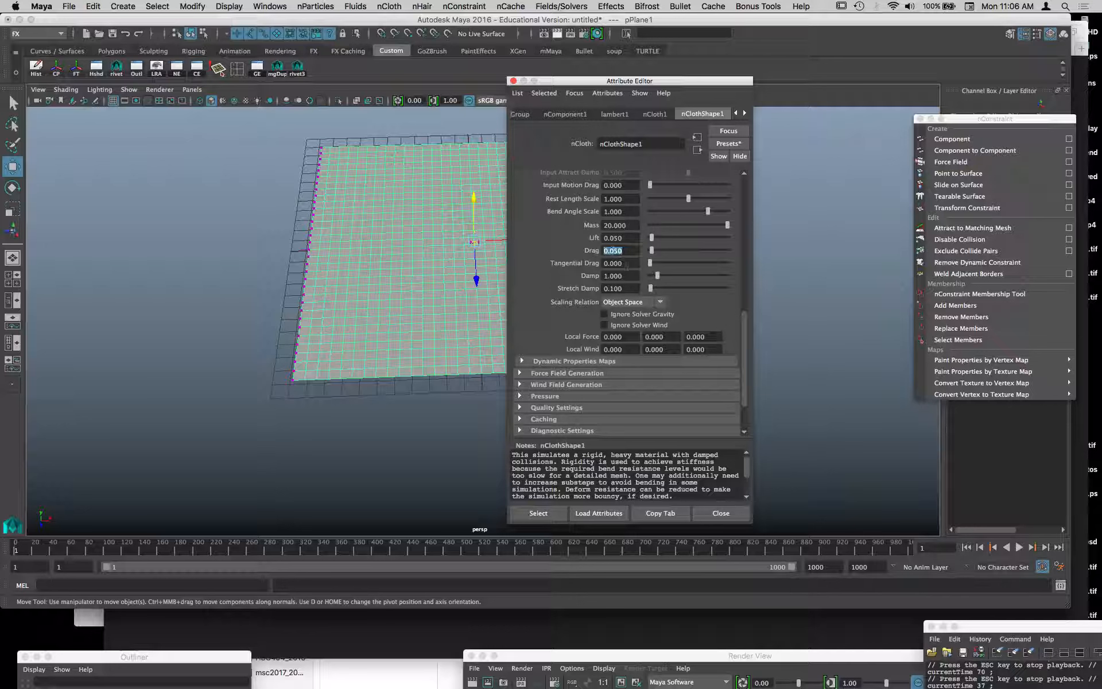
pyautogui.click(623, 276)
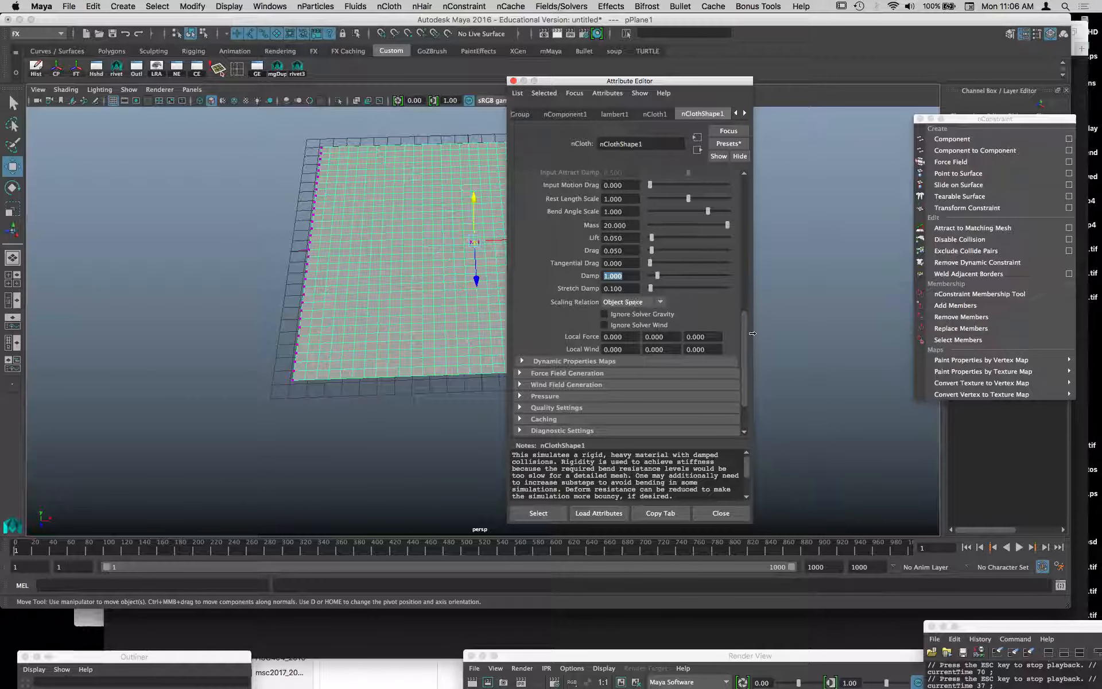
# - Replace the nClothShape1 settings with the tshirt preset and set Stretch Resistance and Compression Resistance to 100
pyautogui.click(729, 143)
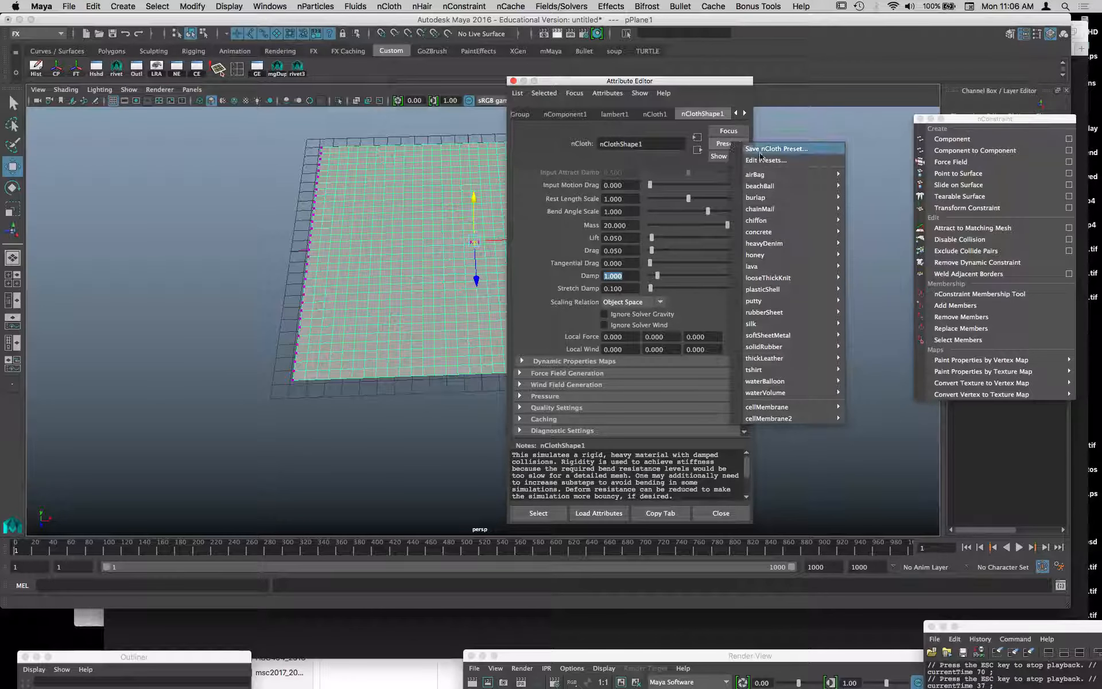
pyautogui.click(867, 371)
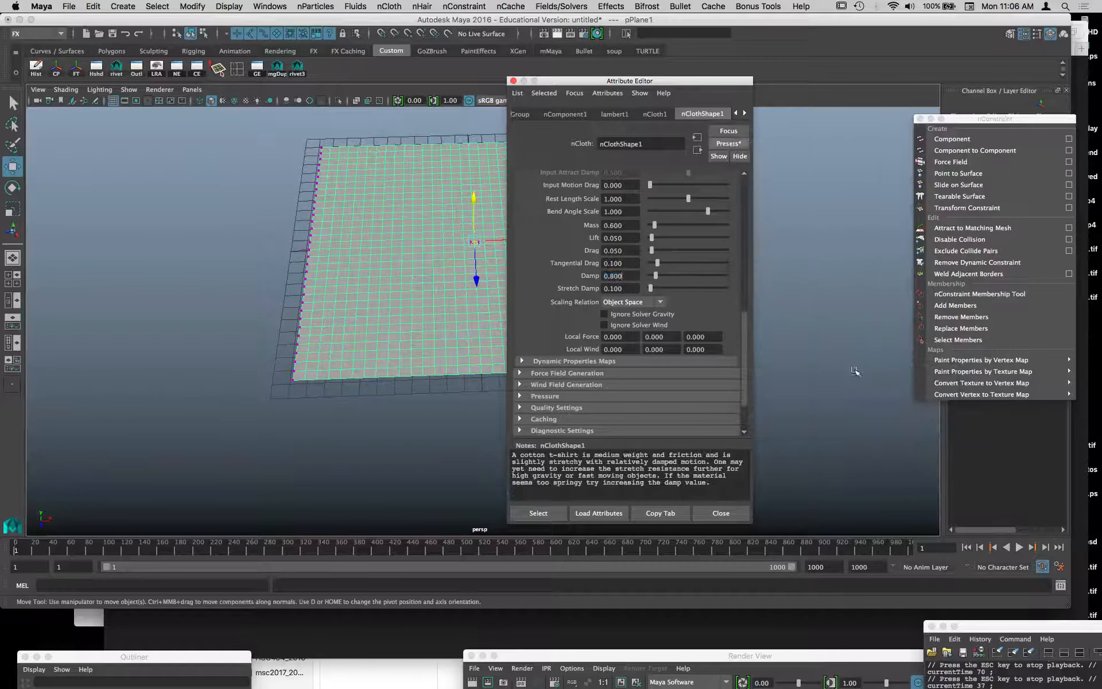
pyautogui.moveTo(745, 367); pyautogui.dragTo(742, 278)
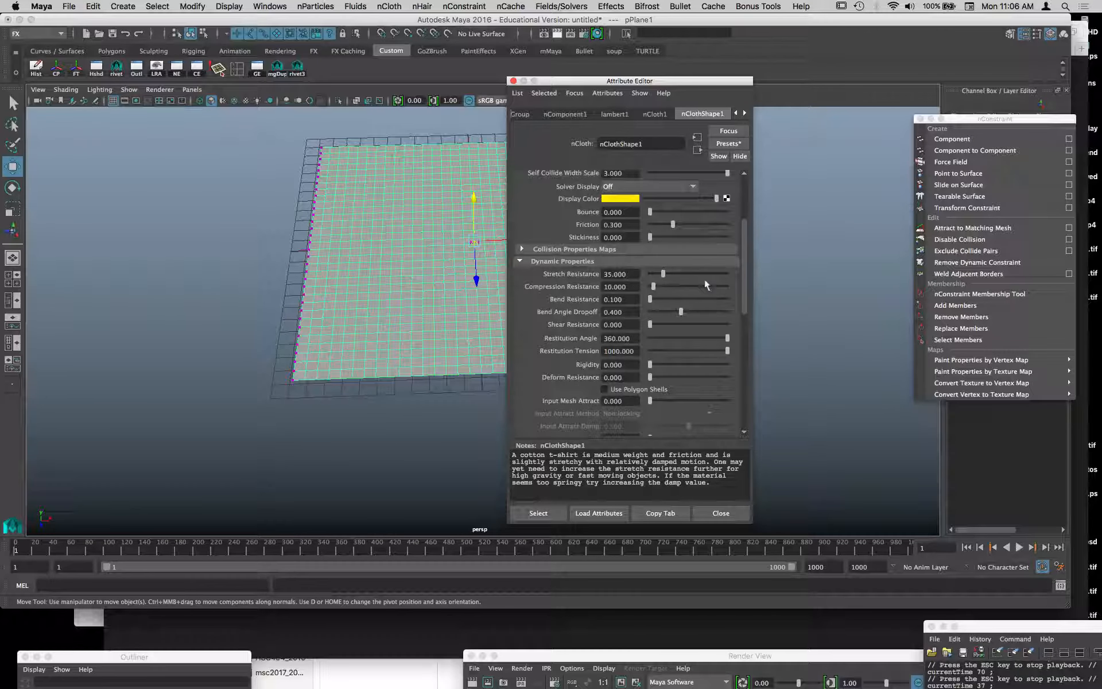
pyautogui.click(631, 275)
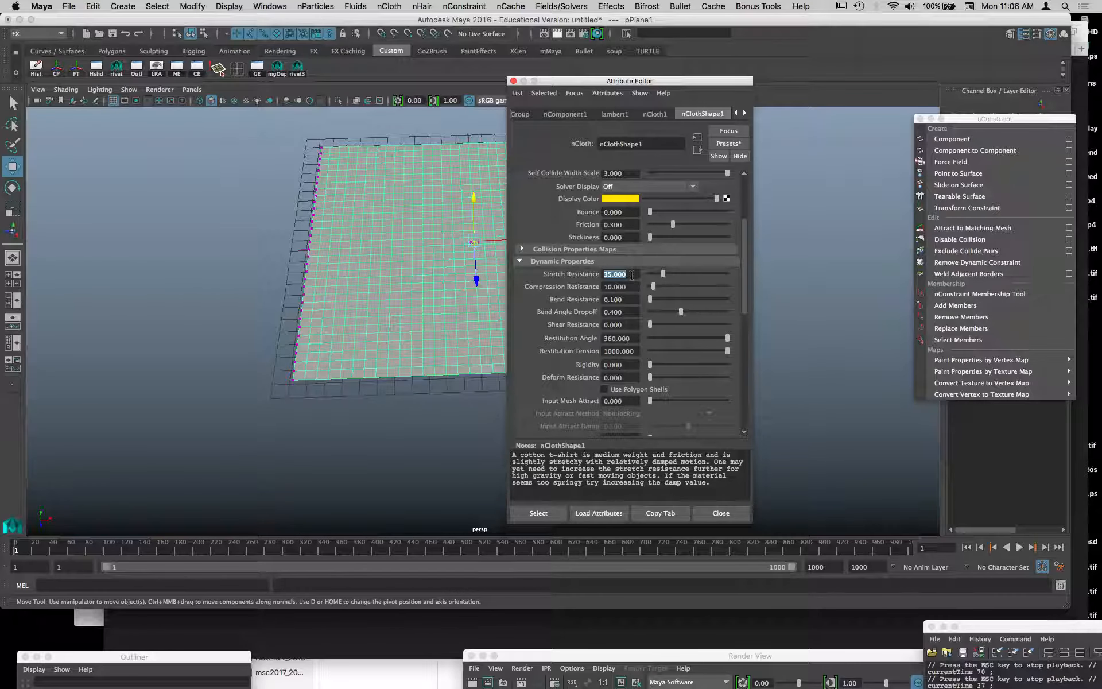
pyautogui.write('100')
pyautogui.press('Return')
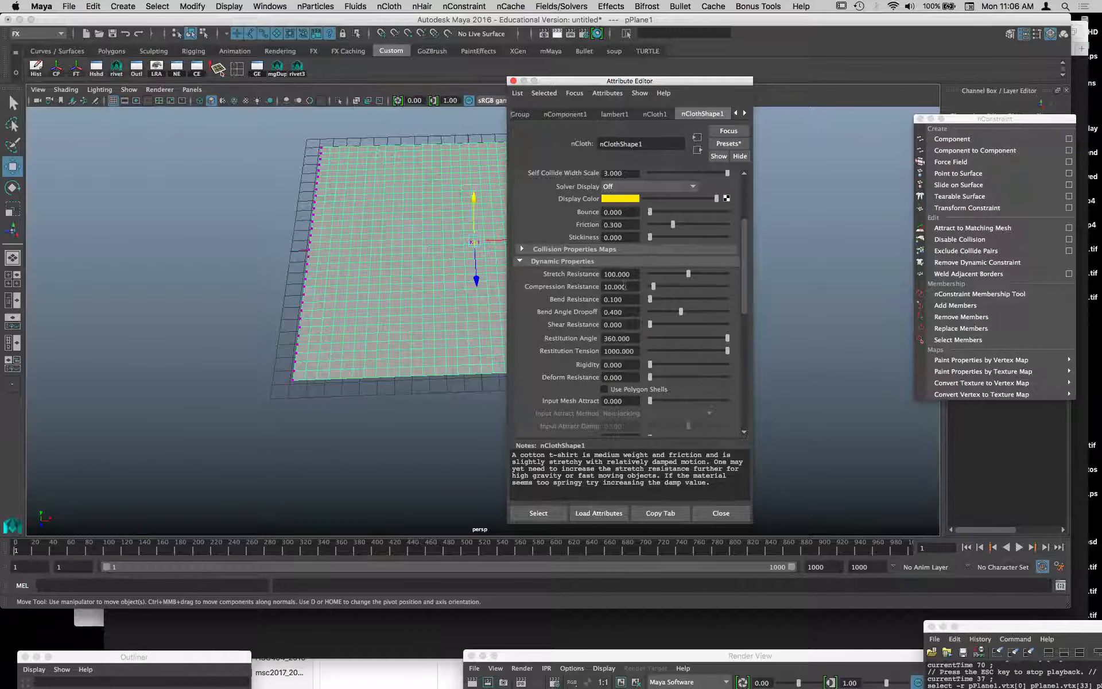
pyautogui.doubleClick(627, 286)
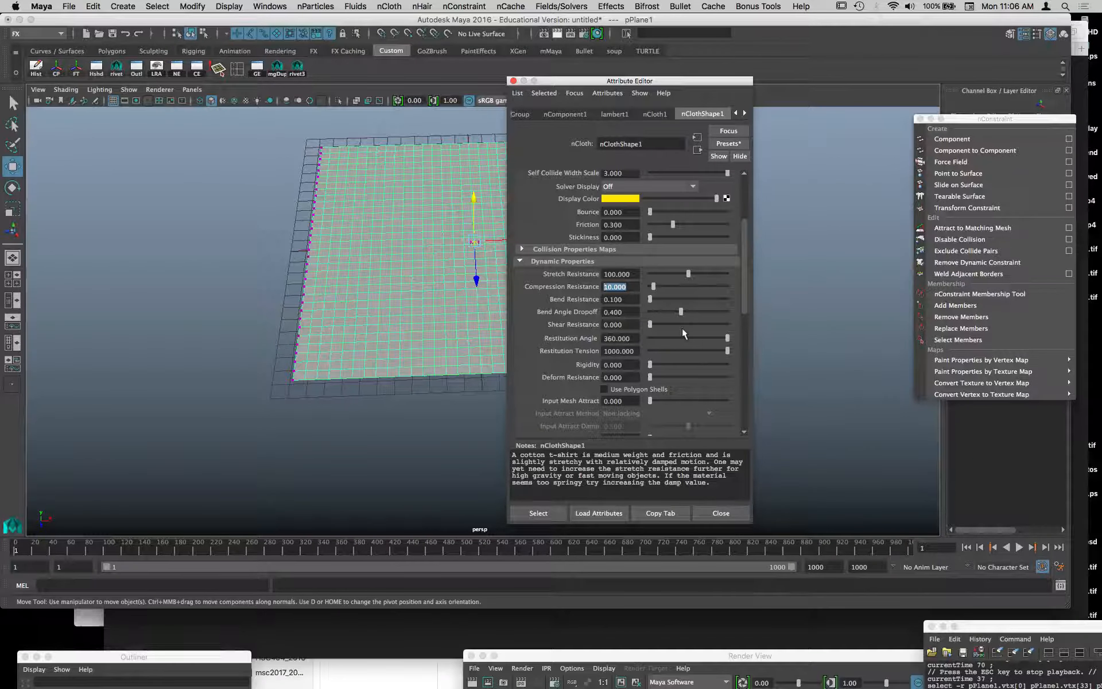
pyautogui.write('100')
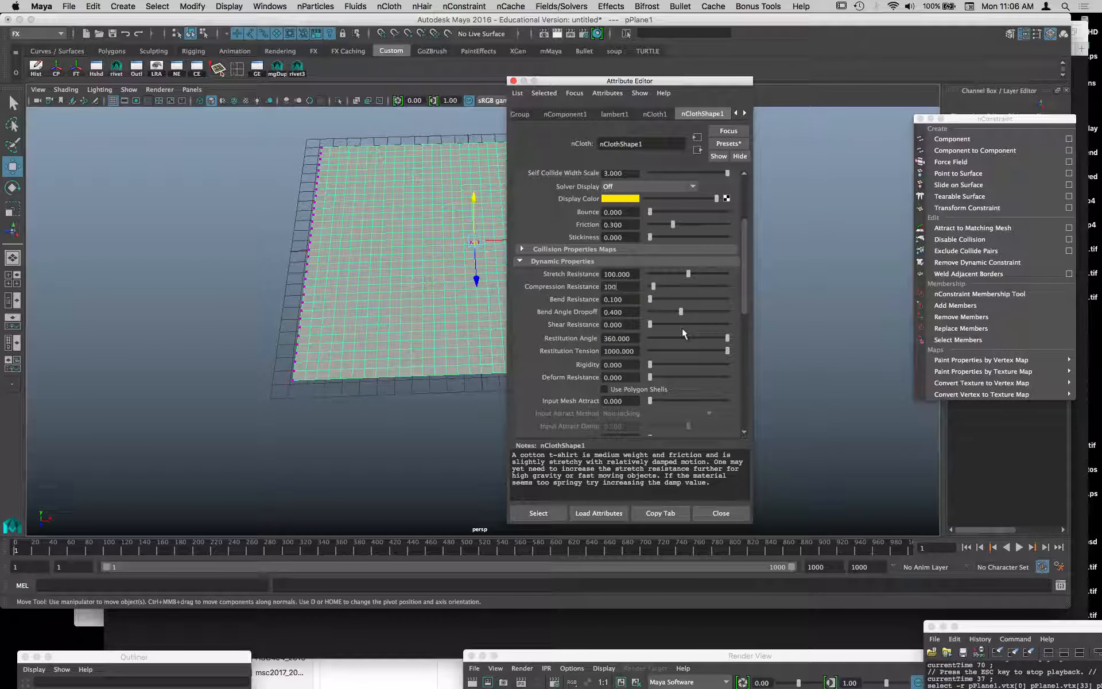
pyautogui.press('Return')
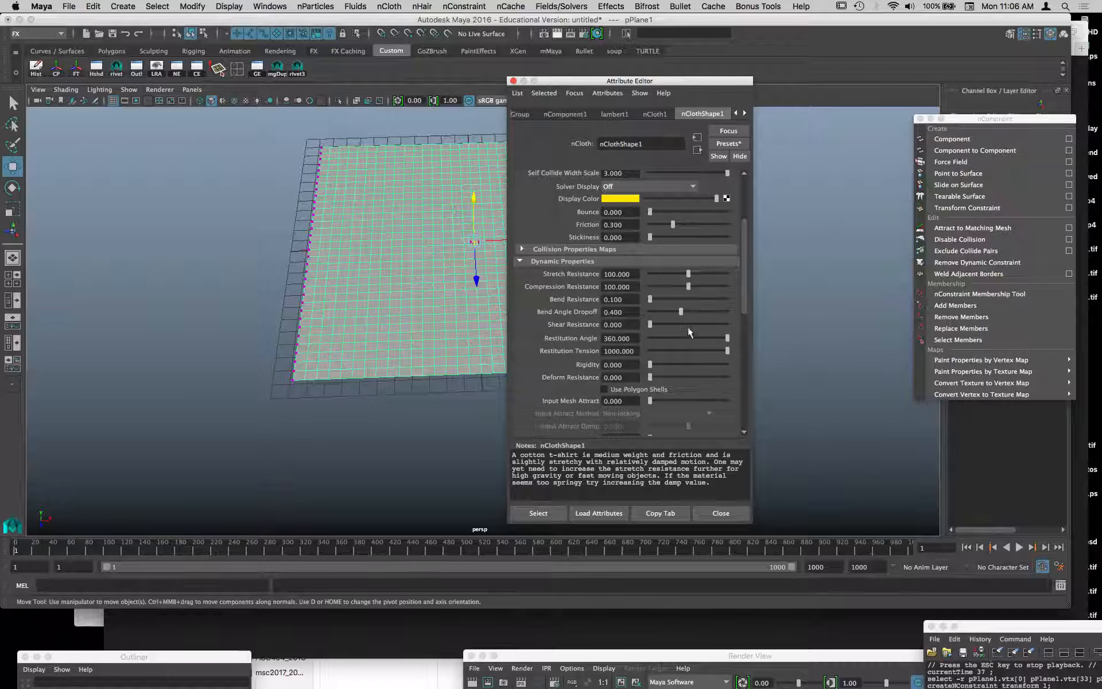
# - Create a turbulence field affecting the cloth plane with its attenuation set to 0
pyautogui.moveTo(630, 84); pyautogui.dragTo(906, 96)
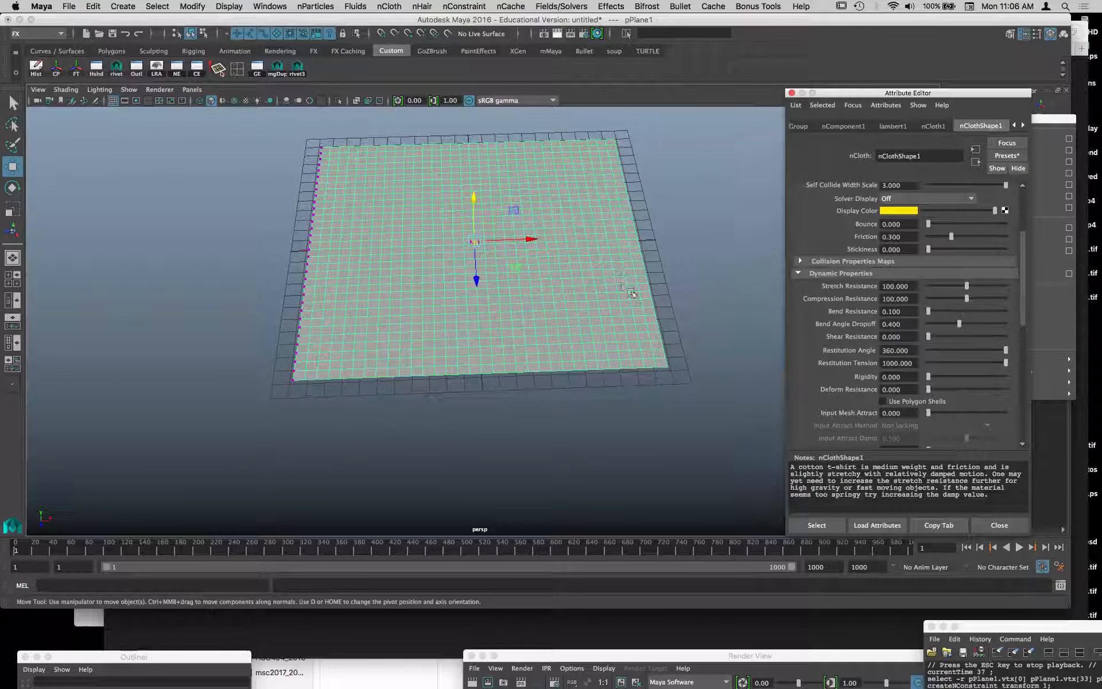
pyautogui.press('space')
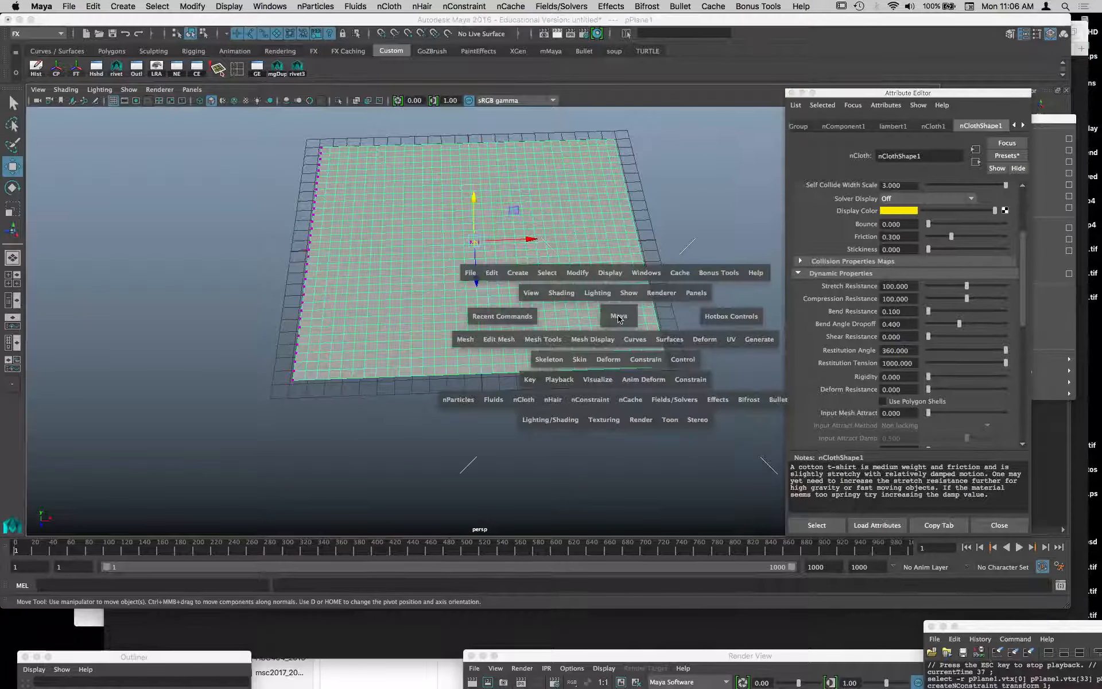
pyautogui.click(665, 403)
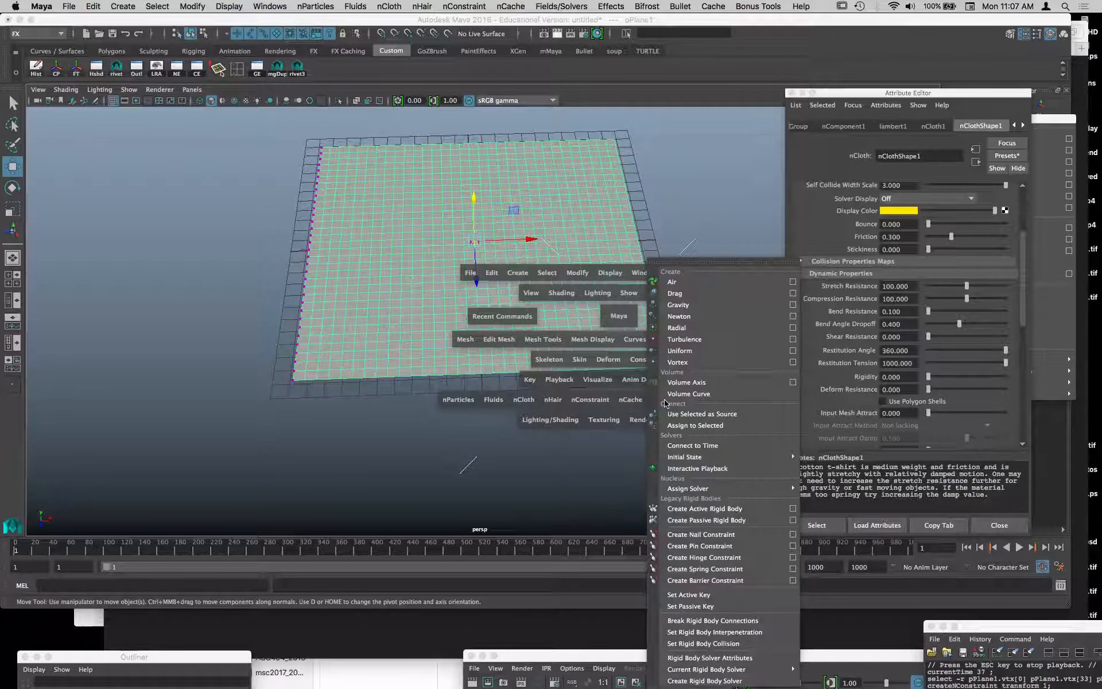
pyautogui.click(792, 339)
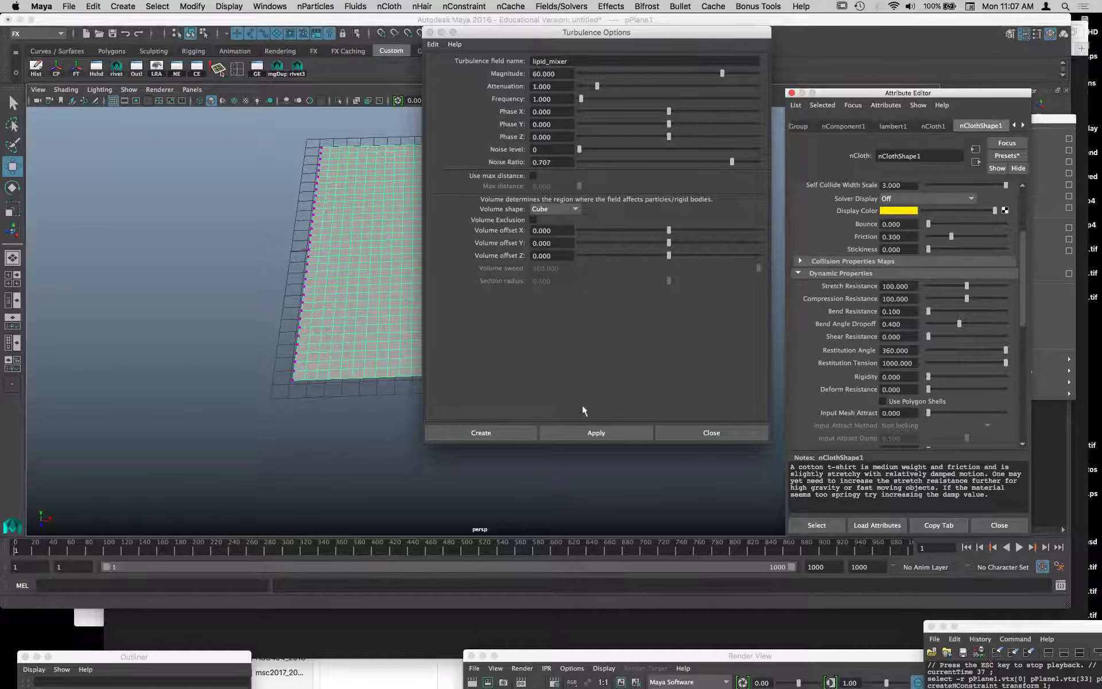
pyautogui.moveTo(556, 87); pyautogui.dragTo(498, 87)
pyautogui.write('0')
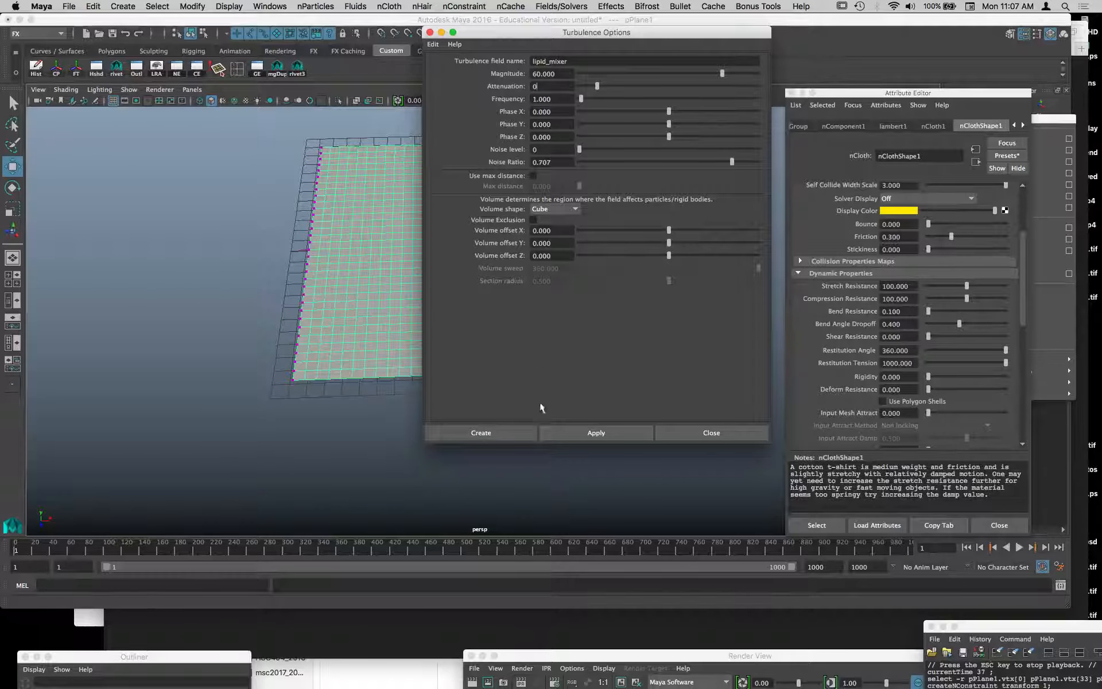
pyautogui.click(500, 437)
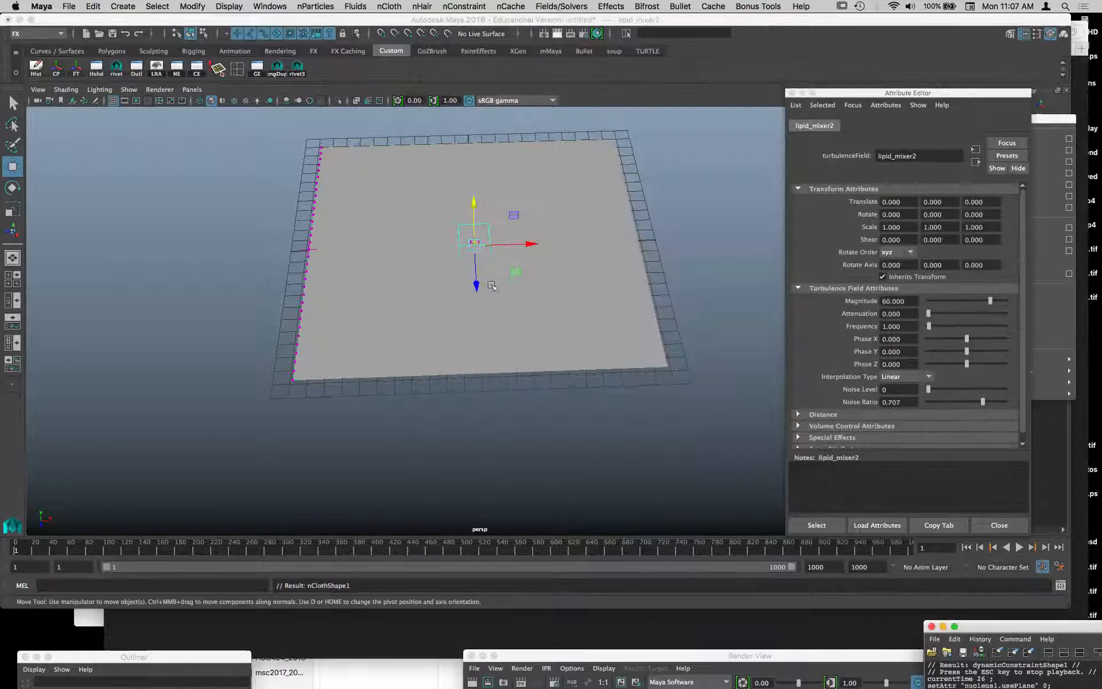
# - Scale the turbulence field's cube volume uniformly to about 14.3 so it encloses the cloth plane
pyautogui.press('r')
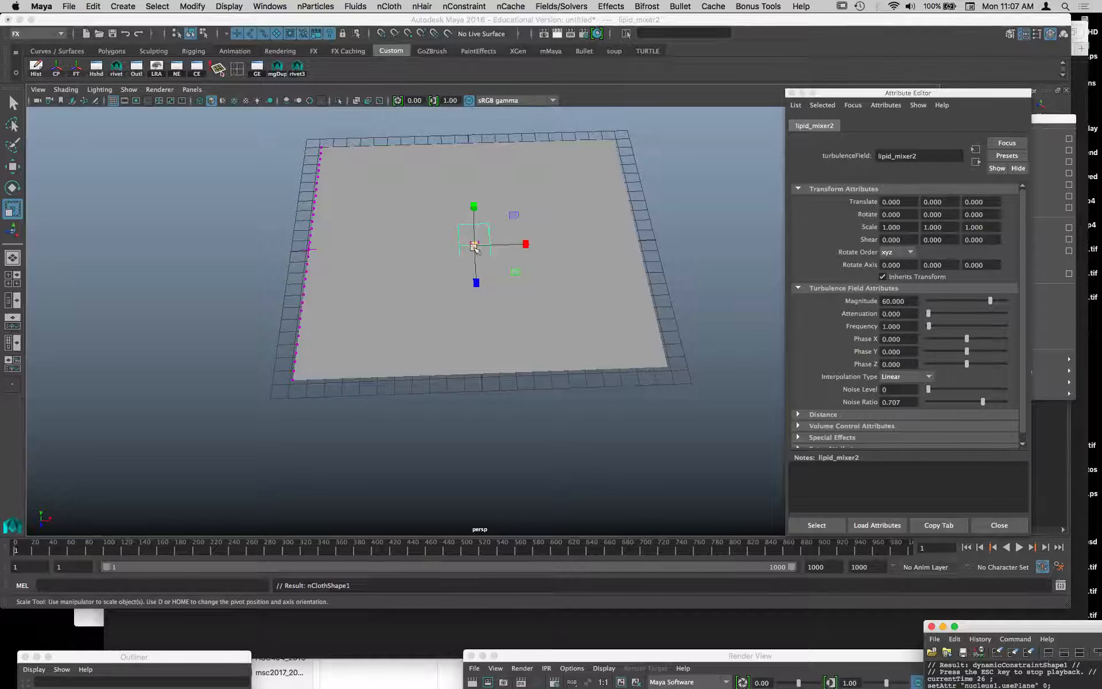
pyautogui.moveTo(474, 247); pyautogui.dragTo(934, 257)
pyautogui.keyDown('alt'); pyautogui.moveTo(659, 338); pyautogui.dragTo(649, 293); pyautogui.keyUp('alt')
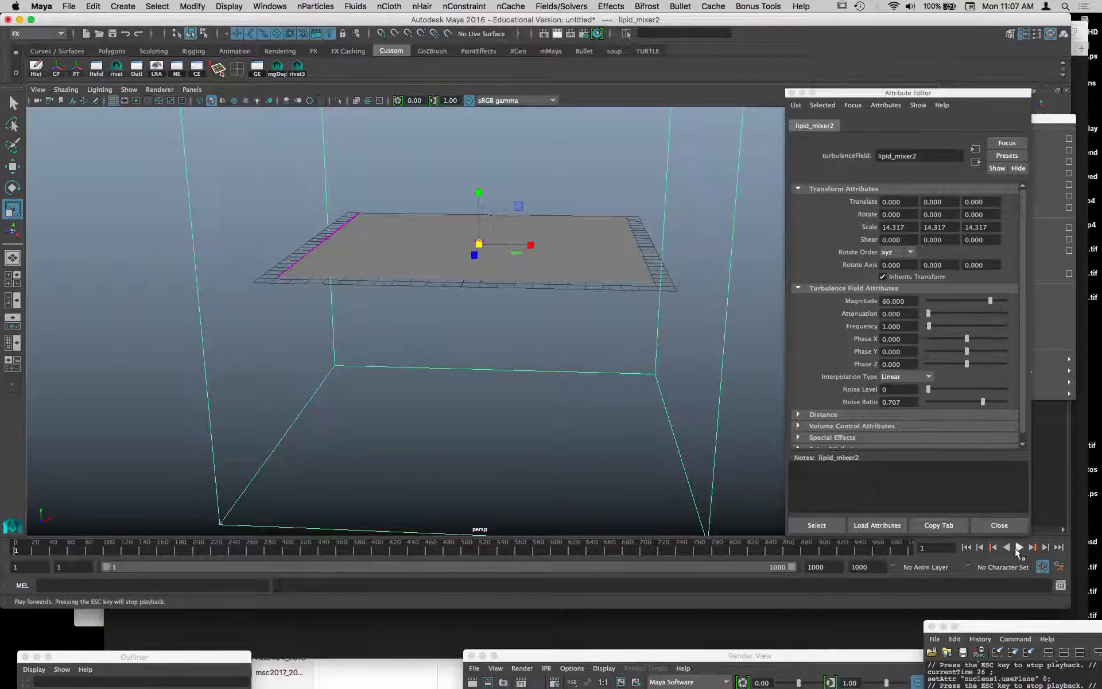
# - Play the simulation to inspect how the turbulence ripples the cloth, stop it and return to the first frame
pyautogui.click(1018, 546)
pyautogui.keyDown('alt'); pyautogui.moveTo(652, 463); pyautogui.dragTo(528, 413); pyautogui.keyUp('alt')
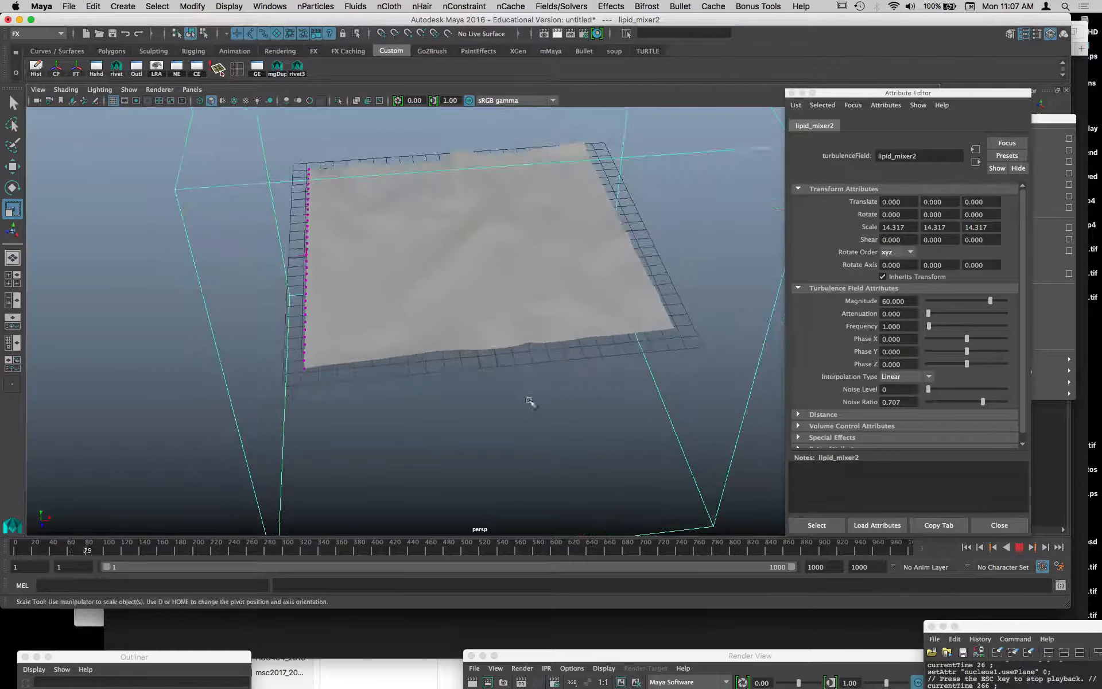
pyautogui.keyDown('alt'); pyautogui.moveTo(652, 394); pyautogui.dragTo(720, 401, button='right'); pyautogui.keyUp('alt')
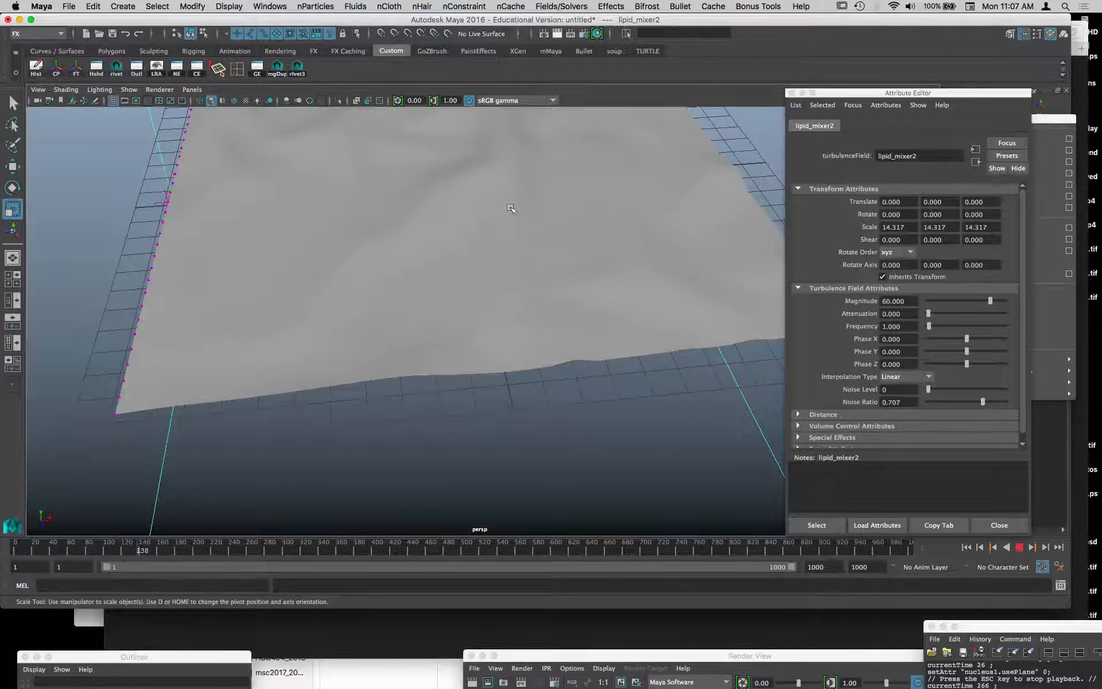
pyautogui.keyDown('alt'); pyautogui.moveTo(543, 278); pyautogui.dragTo(529, 373, button='middle'); pyautogui.keyUp('alt')
pyautogui.keyDown('alt'); pyautogui.moveTo(570, 349); pyautogui.dragTo(522, 327); pyautogui.keyUp('alt')
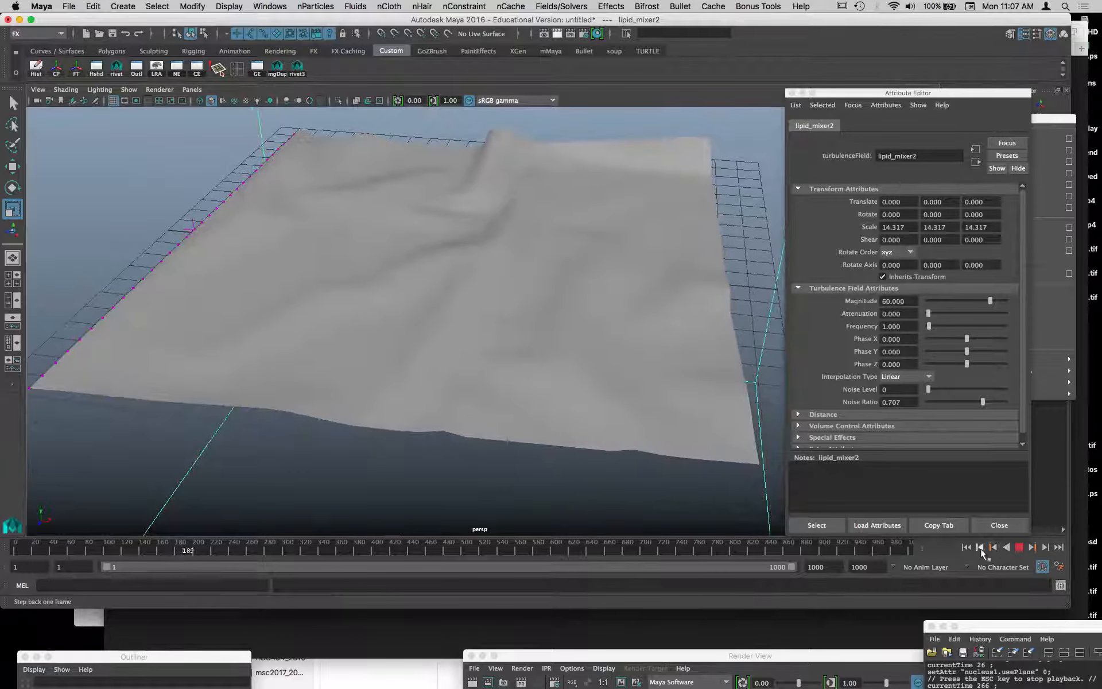
pyautogui.click(1019, 549)
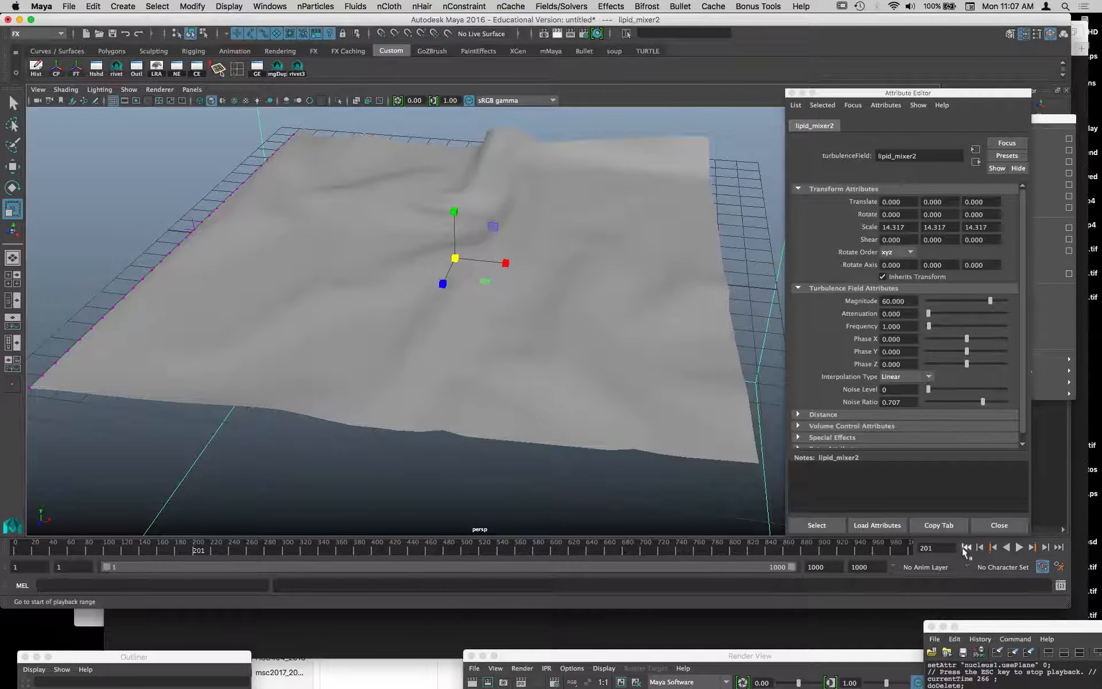
pyautogui.click(967, 549)
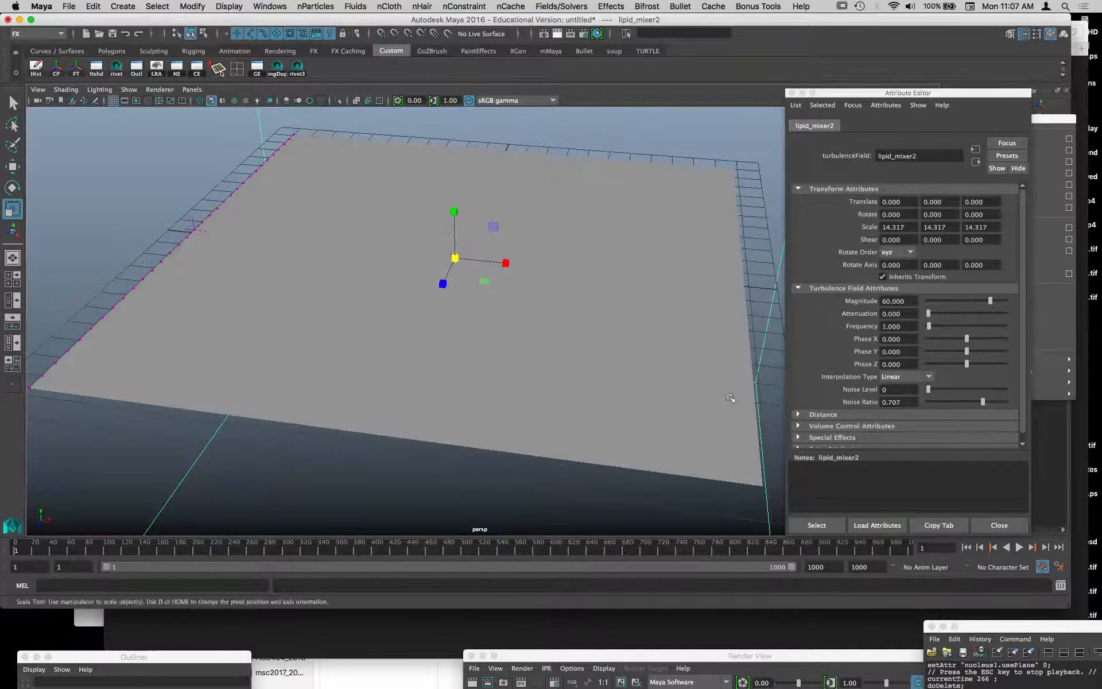
# - Select the cloth plane and open the attributes of its nucleus1 solver
pyautogui.keyDown('alt'); pyautogui.moveTo(574, 327); pyautogui.dragTo(517, 404, button='right'); pyautogui.keyUp('alt')
pyautogui.moveTo(579, 433); pyautogui.dragTo(660, 497)
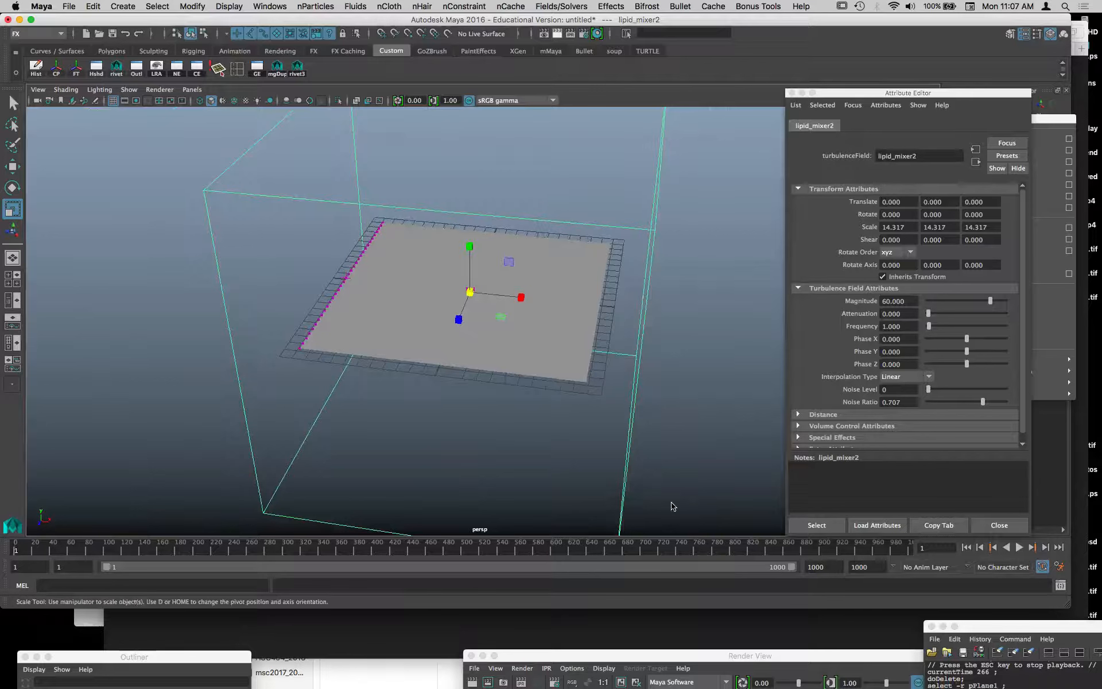
pyautogui.click(593, 327)
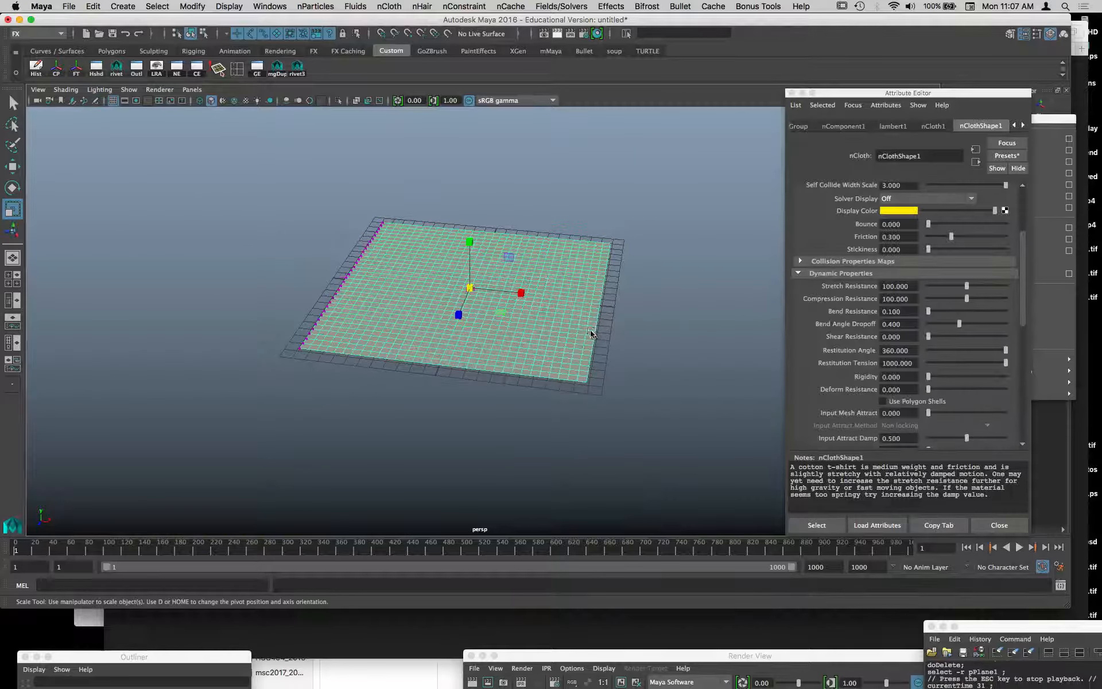
pyautogui.press('space')
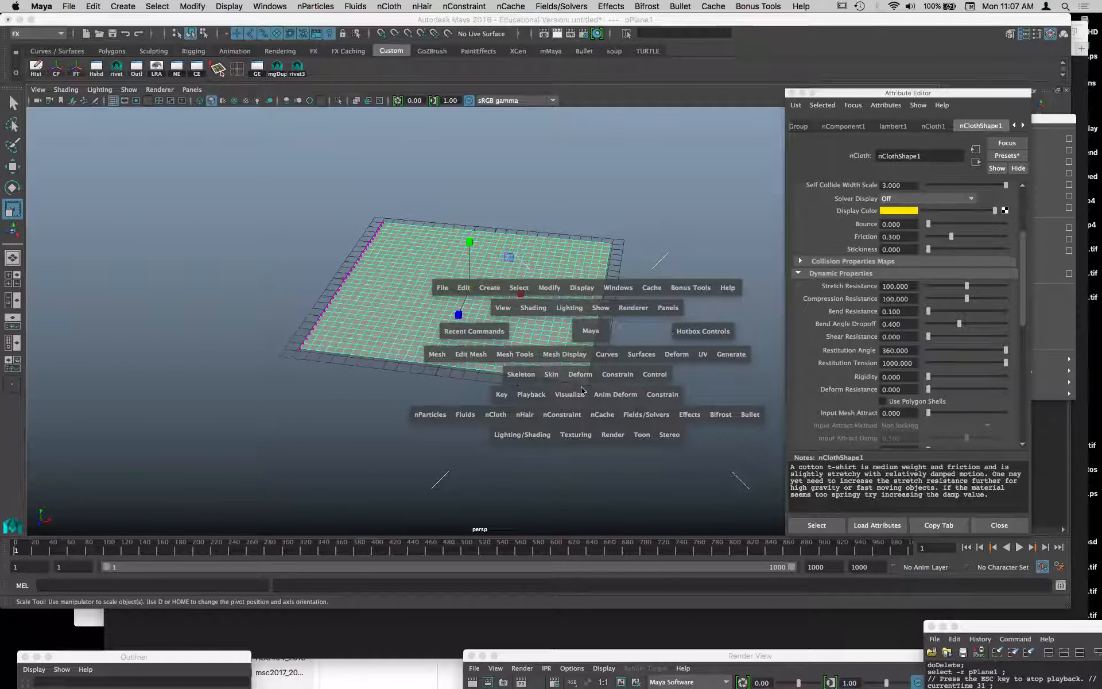
pyautogui.click(1022, 126)
pyautogui.click(1022, 126)
pyautogui.click(920, 127)
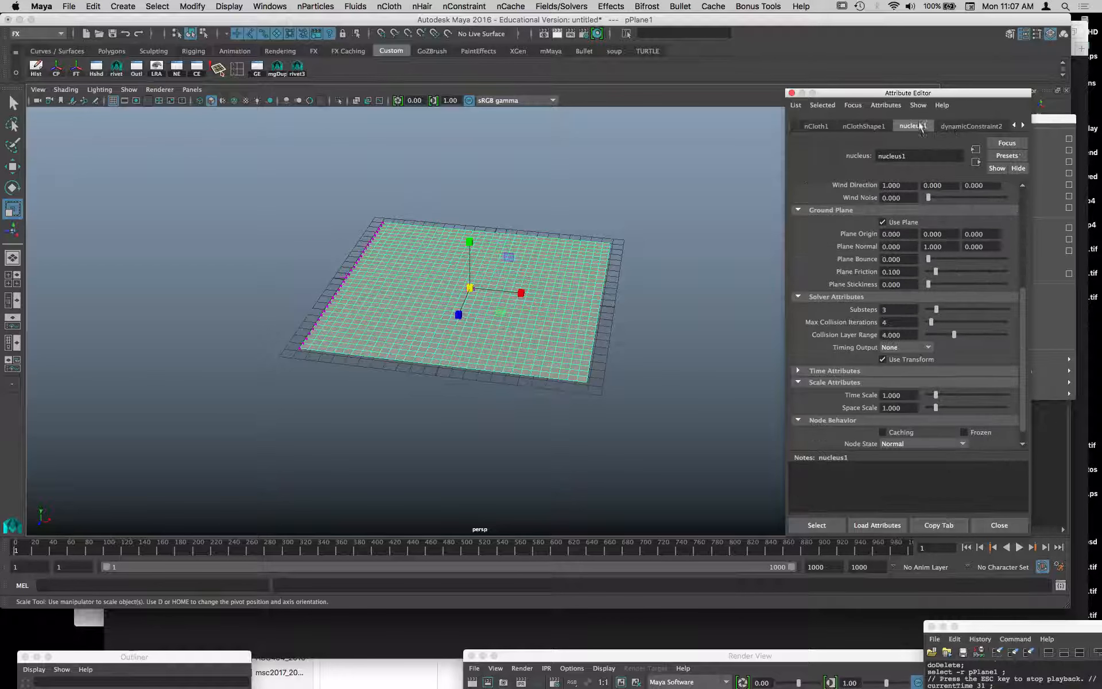
# - Set the nucleus1 solver's wind speed to 50 and the X component of its wind direction to -1
pyautogui.scroll(6, 825, 316)
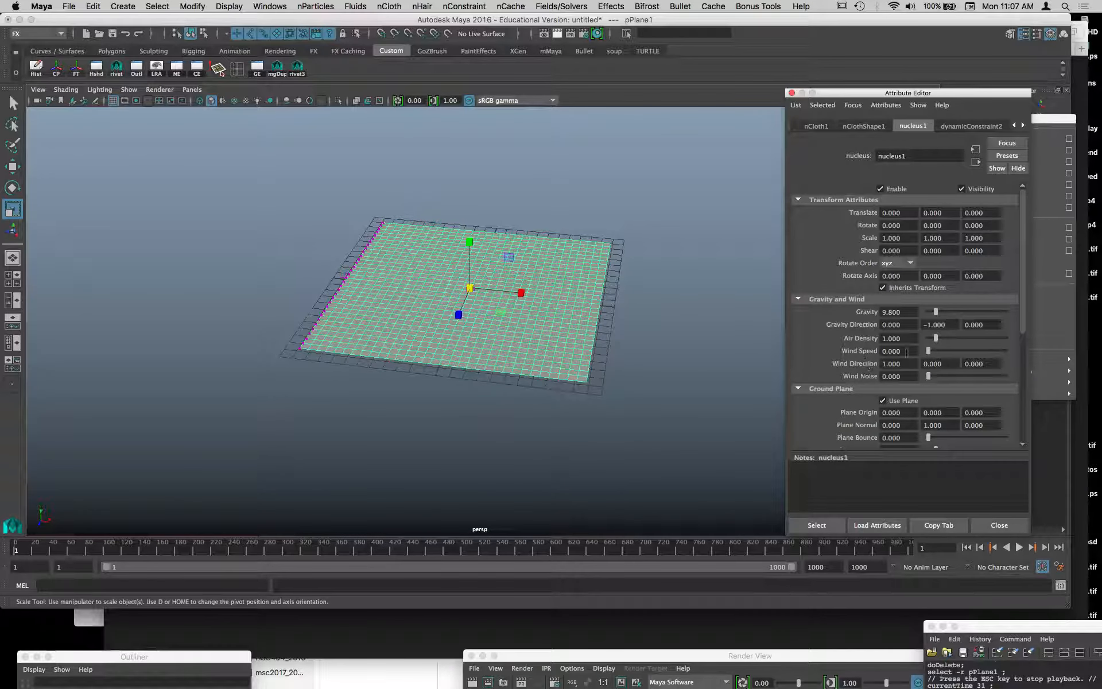
pyautogui.moveTo(928, 351); pyautogui.dragTo(1028, 349)
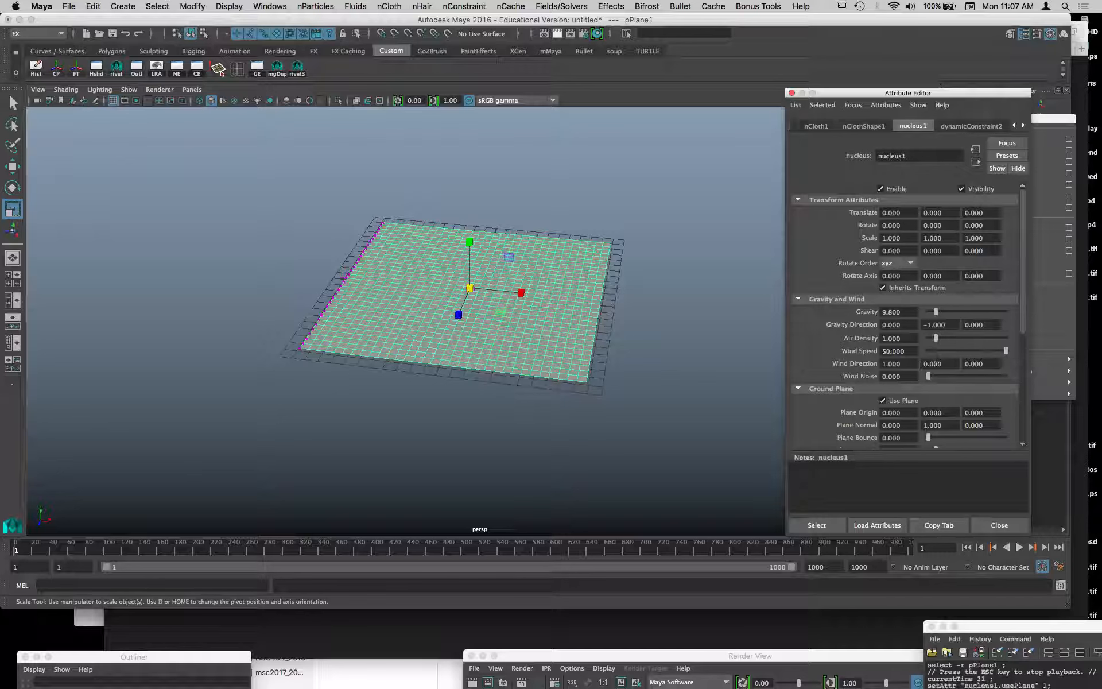
pyautogui.click(910, 364)
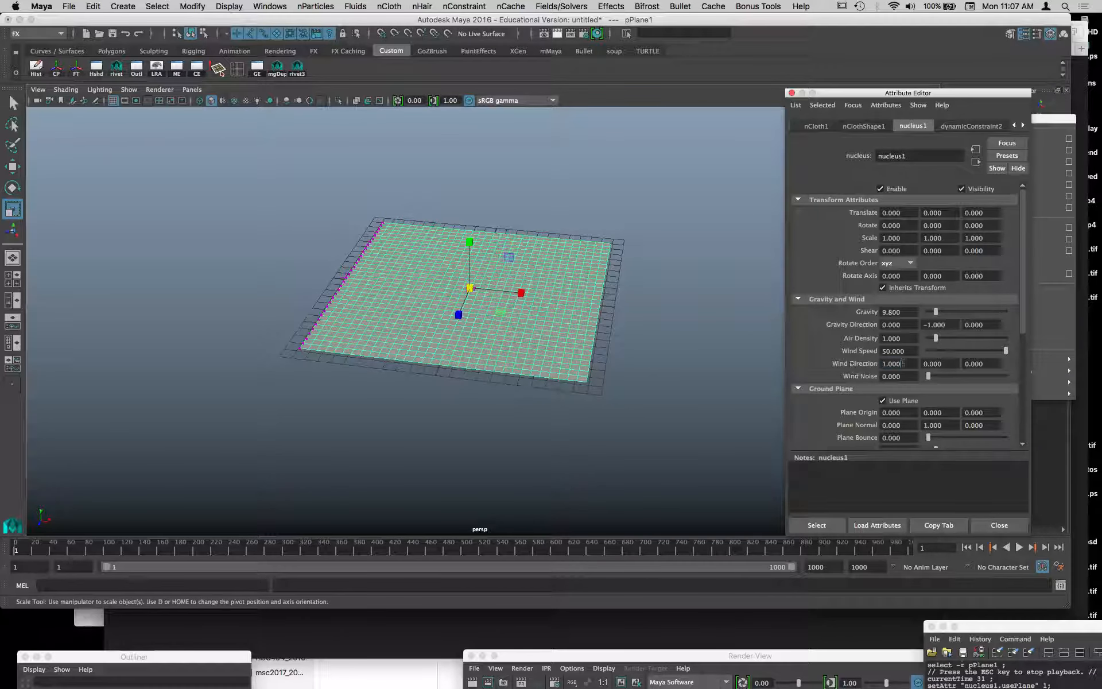
pyautogui.write('-')
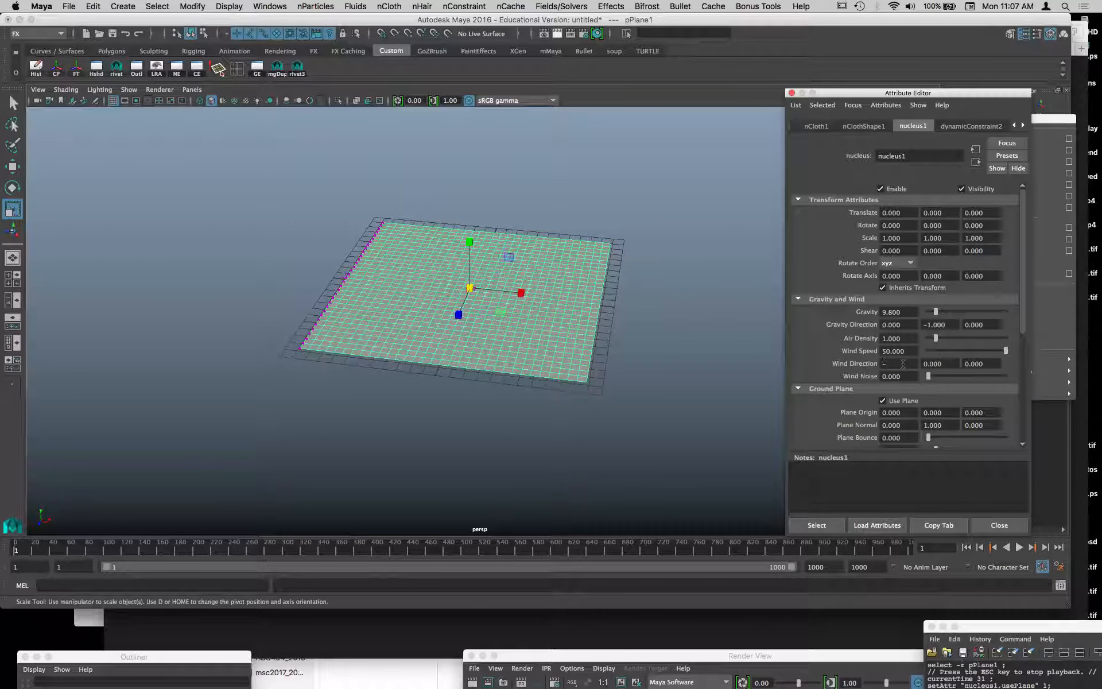
pyautogui.write('1')
pyautogui.press('Return')
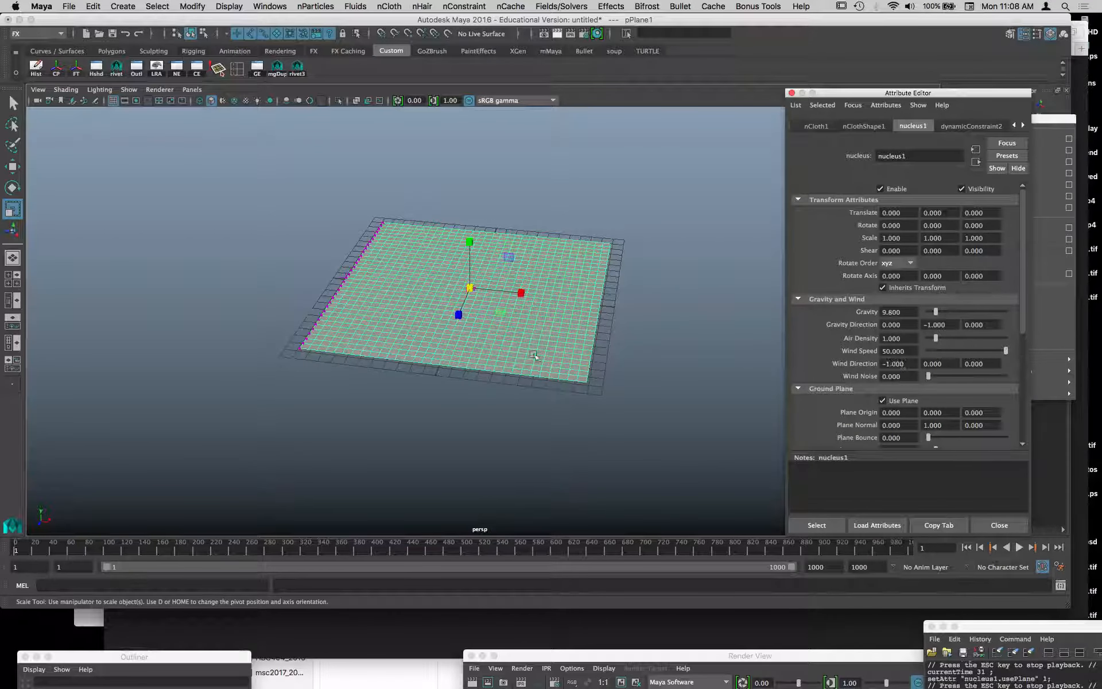
# - Play the simulation to check how the wind affects the cloth plane, and stop it
pyautogui.keyDown('alt'); pyautogui.moveTo(534, 354); pyautogui.dragTo(590, 335); pyautogui.keyUp('alt')
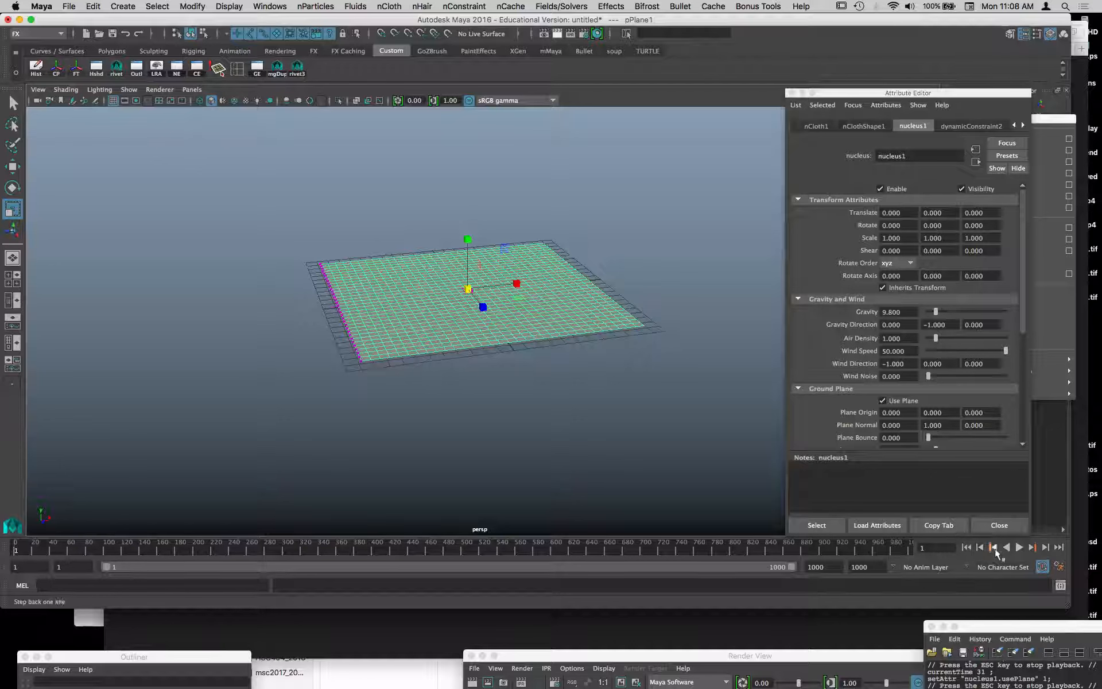
pyautogui.click(1021, 548)
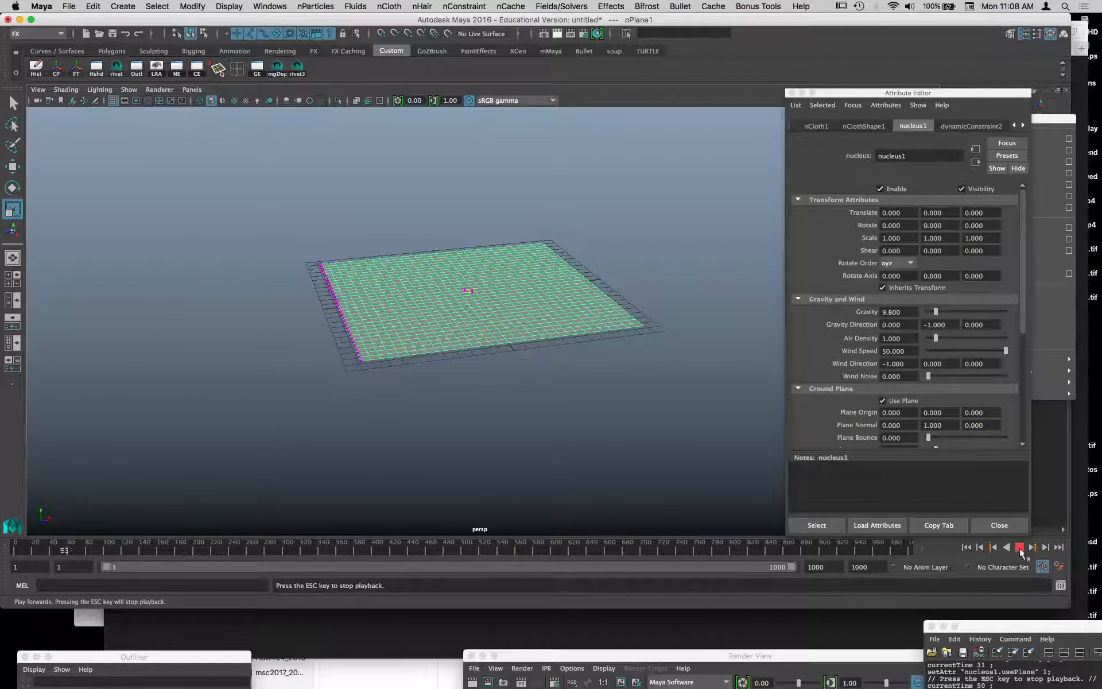
pyautogui.click(1020, 548)
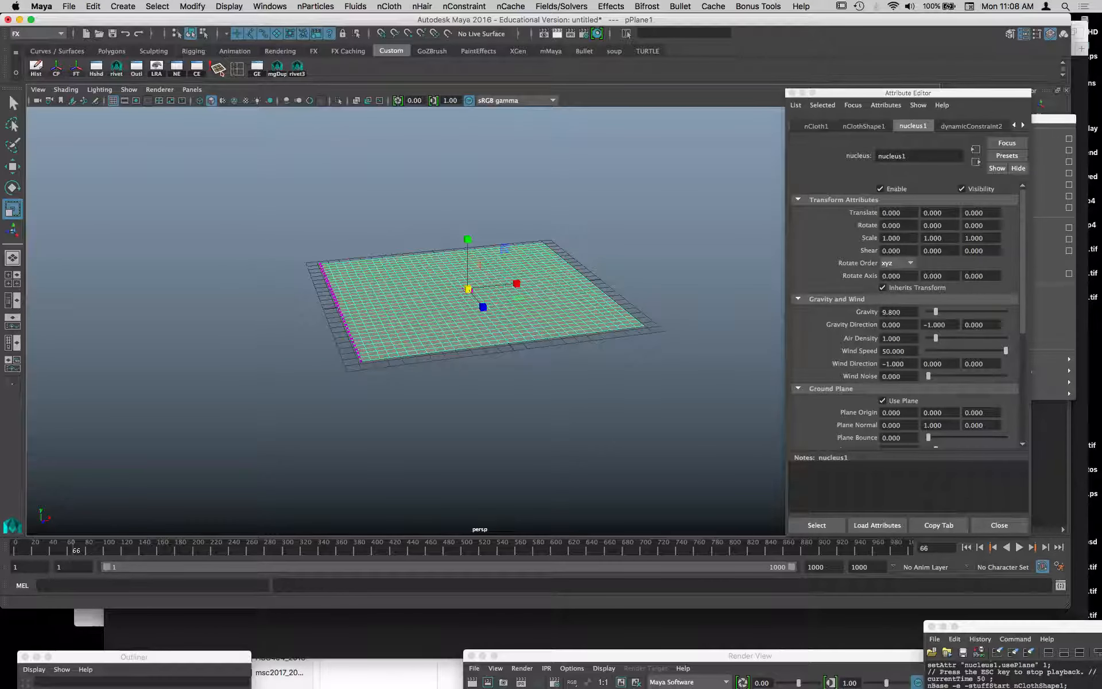
# - Raise the nucleus wind noise to about 0.398 and replay the simulation from the first frame, rewinding when done
pyautogui.moveTo(929, 380); pyautogui.dragTo(959, 380)
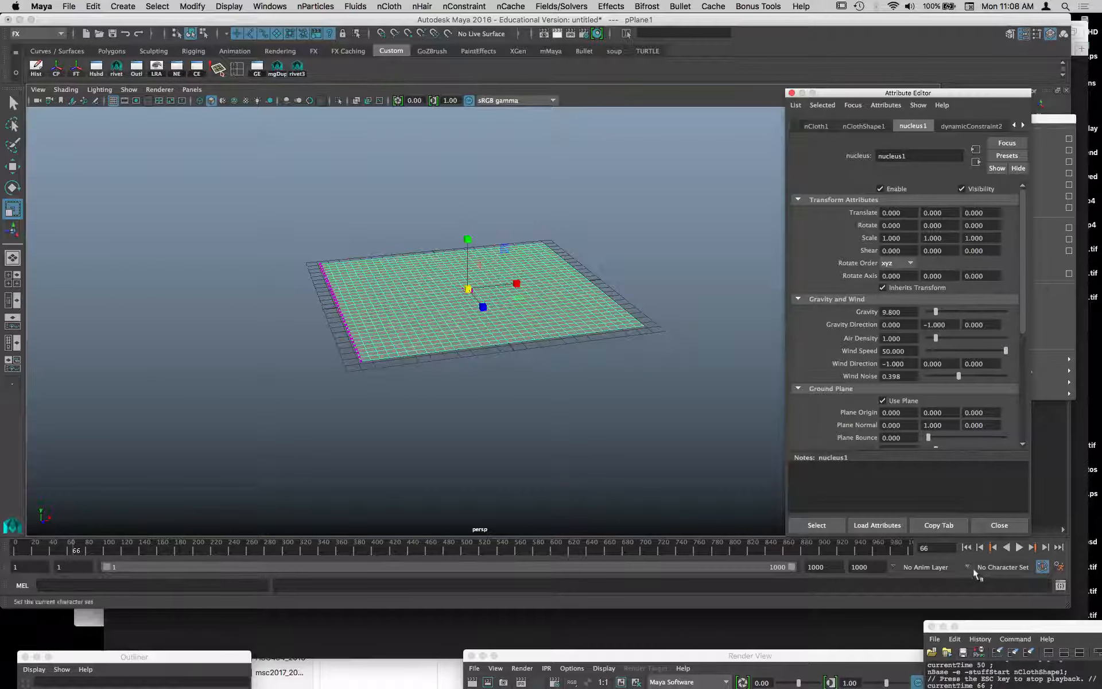
pyautogui.click(966, 547)
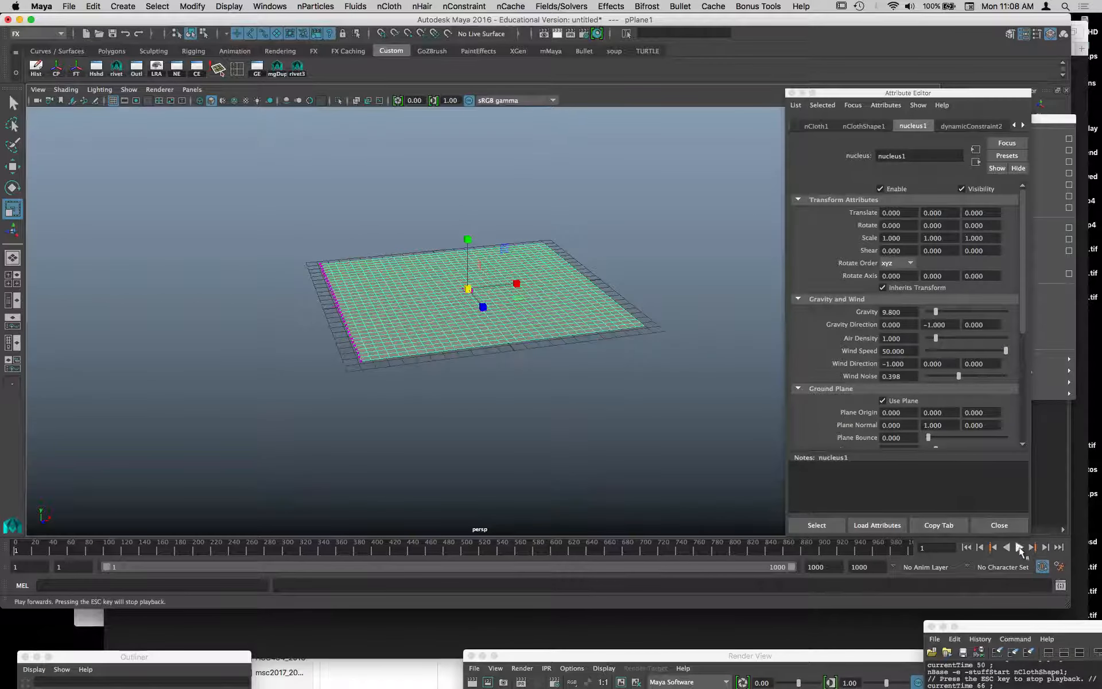
pyautogui.click(1019, 547)
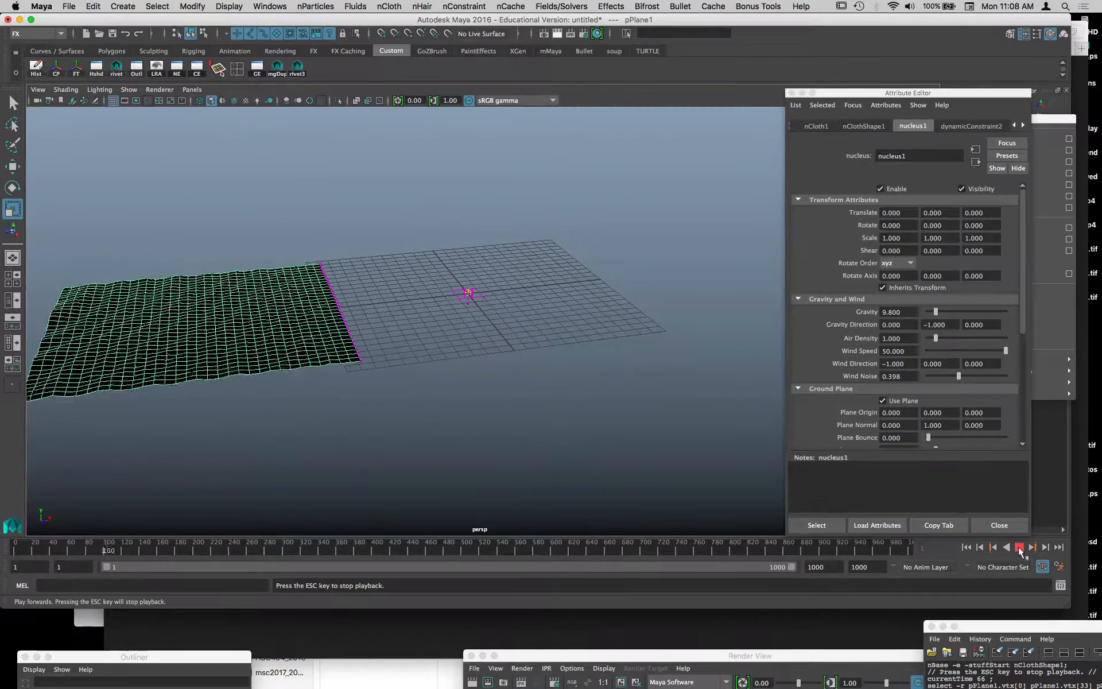
pyautogui.click(1020, 547)
pyautogui.click(966, 547)
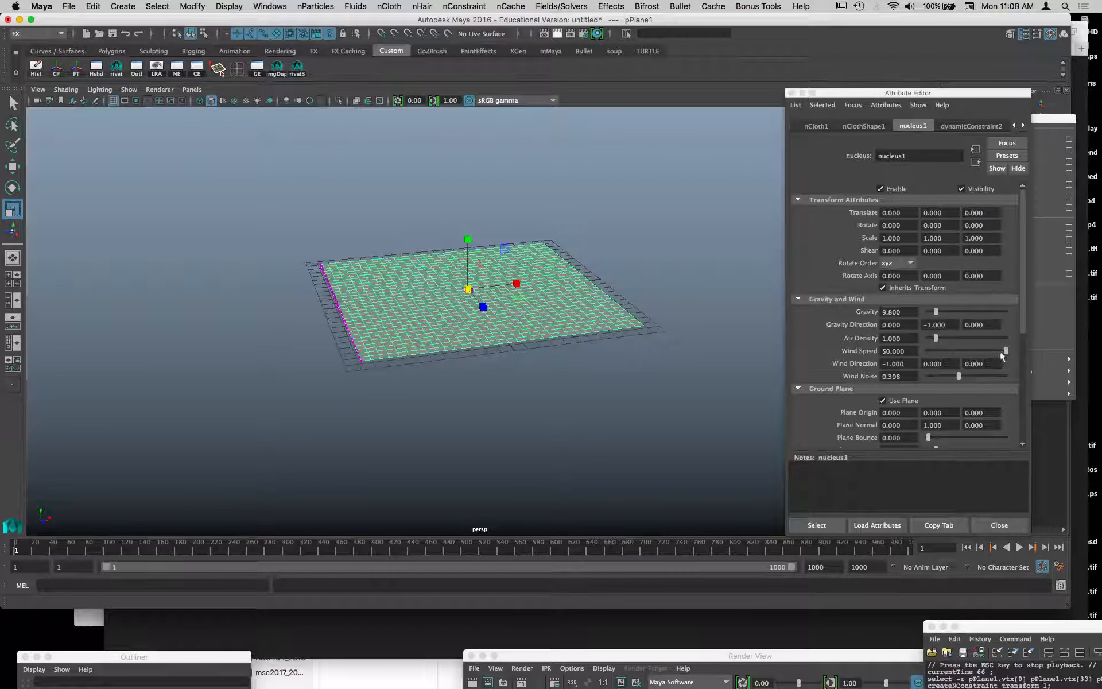
# - Reset the wind speed to 0 and add a transform constraint to the vertices at the plane's near corner opposite the constrained edge
pyautogui.moveTo(1006, 350); pyautogui.dragTo(925, 351)
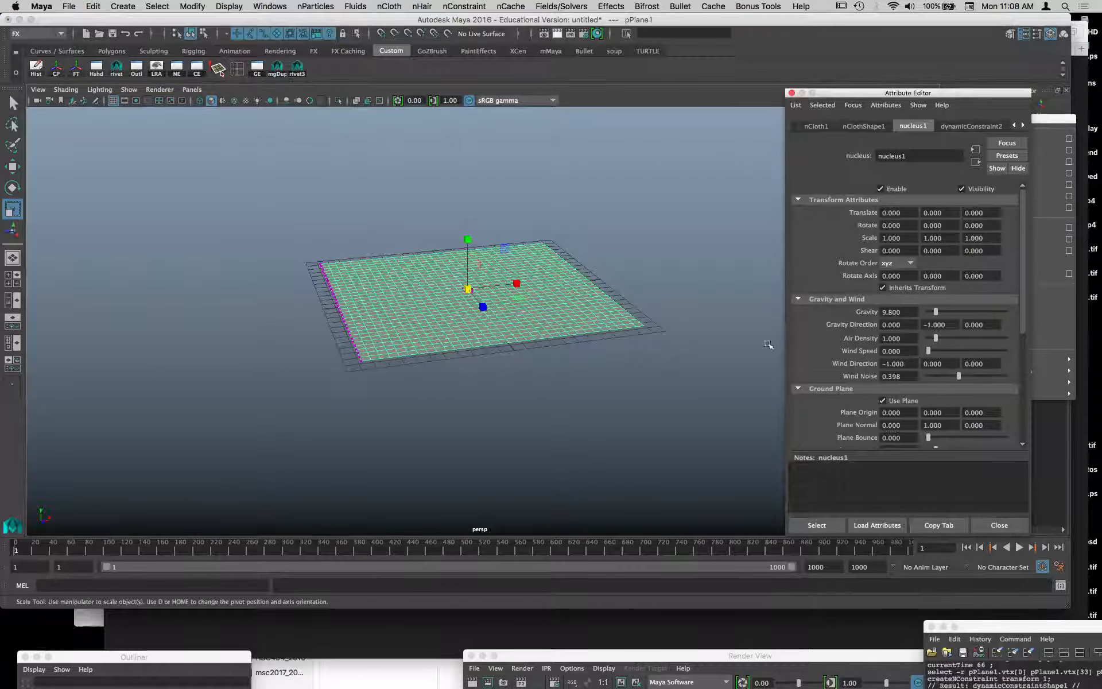
pyautogui.keyDown('alt'); pyautogui.moveTo(772, 344); pyautogui.dragTo(637, 371); pyautogui.keyUp('alt')
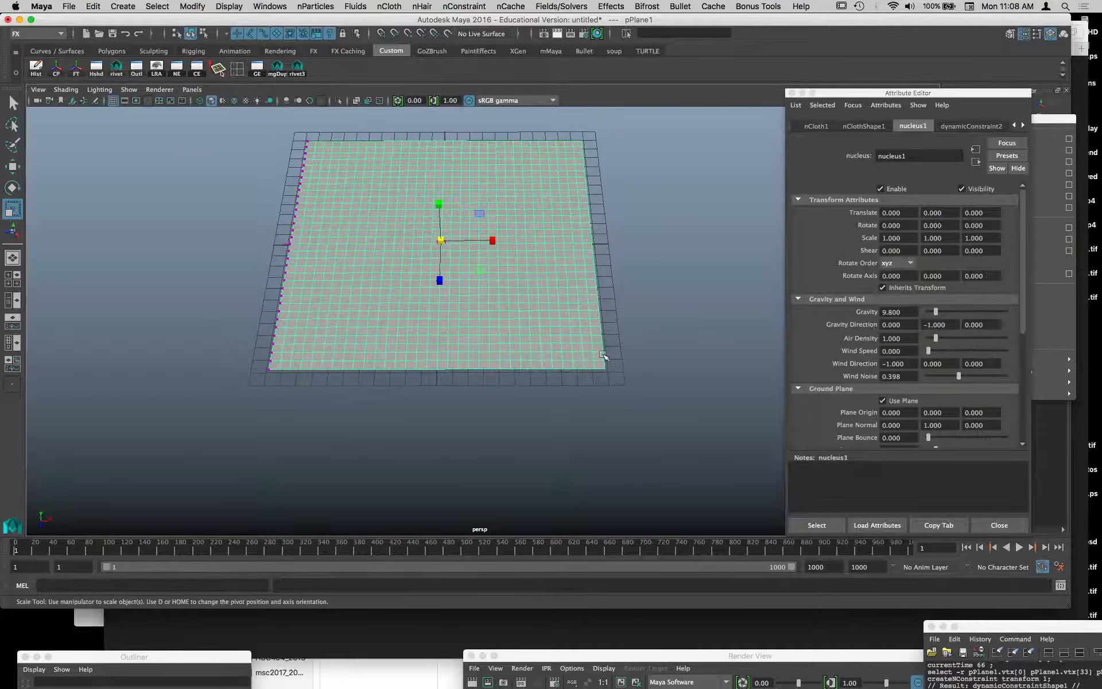
pyautogui.moveTo(603, 309); pyautogui.dragTo(547, 308, button='right')
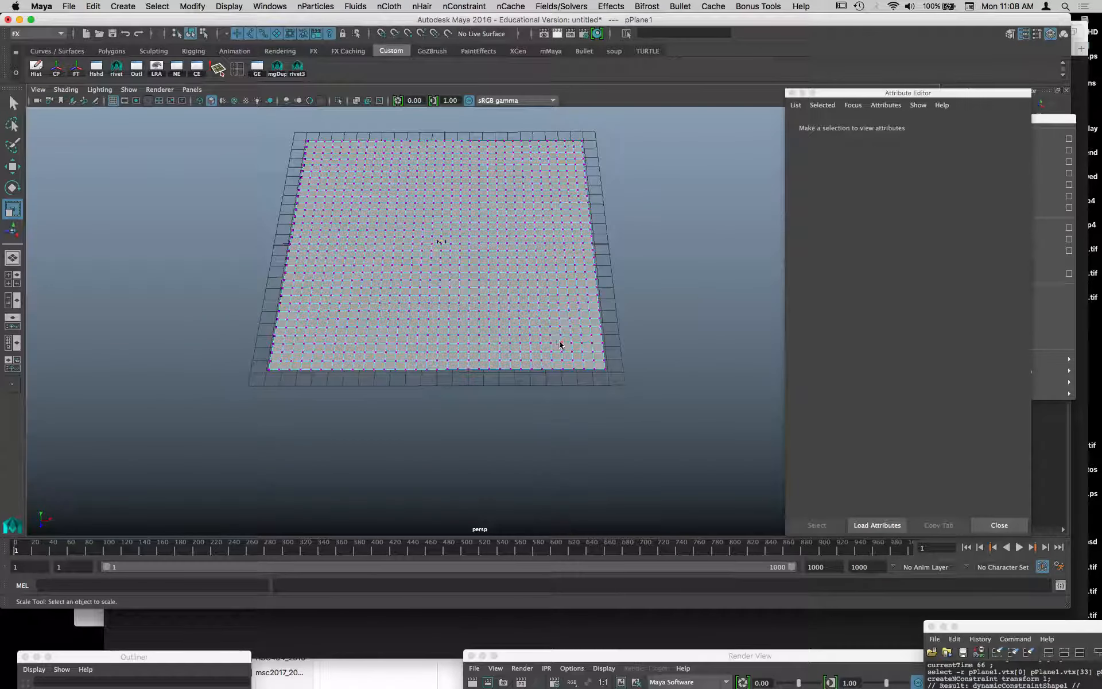
pyautogui.click(593, 362)
pyautogui.moveTo(644, 357)
pyautogui.keyDown('alt'); pyautogui.mouseDown()
pyautogui.moveTo(672, 352)
pyautogui.moveTo(659, 378)
pyautogui.moveTo(645, 355)
pyautogui.mouseUp(); pyautogui.keyUp('alt')
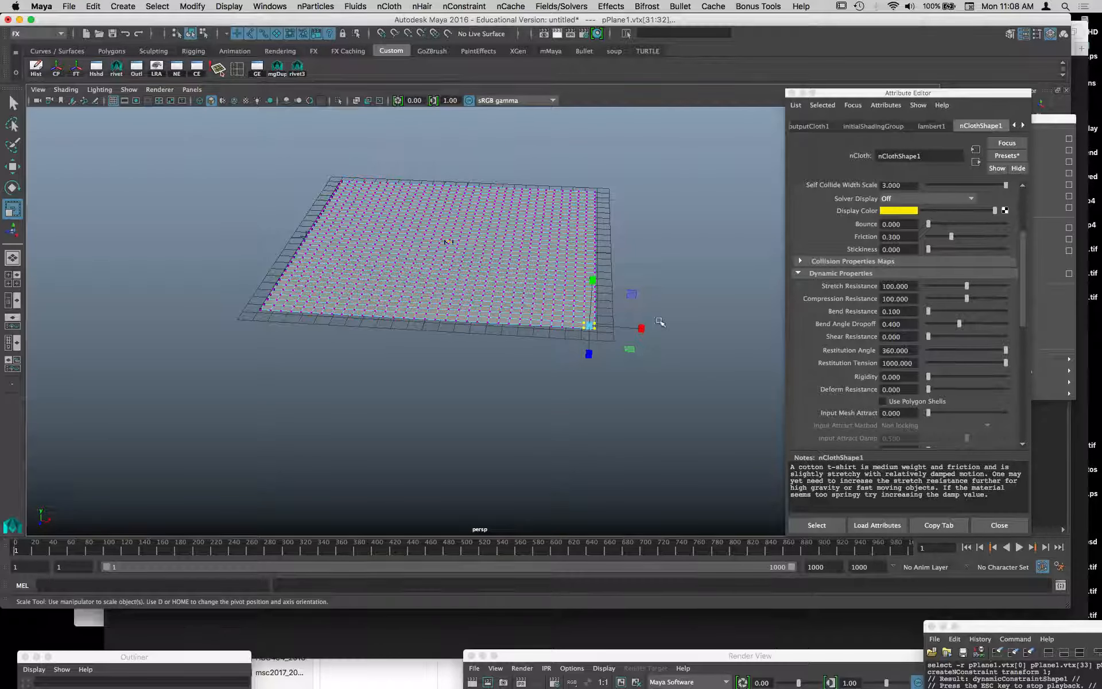
pyautogui.press('space')
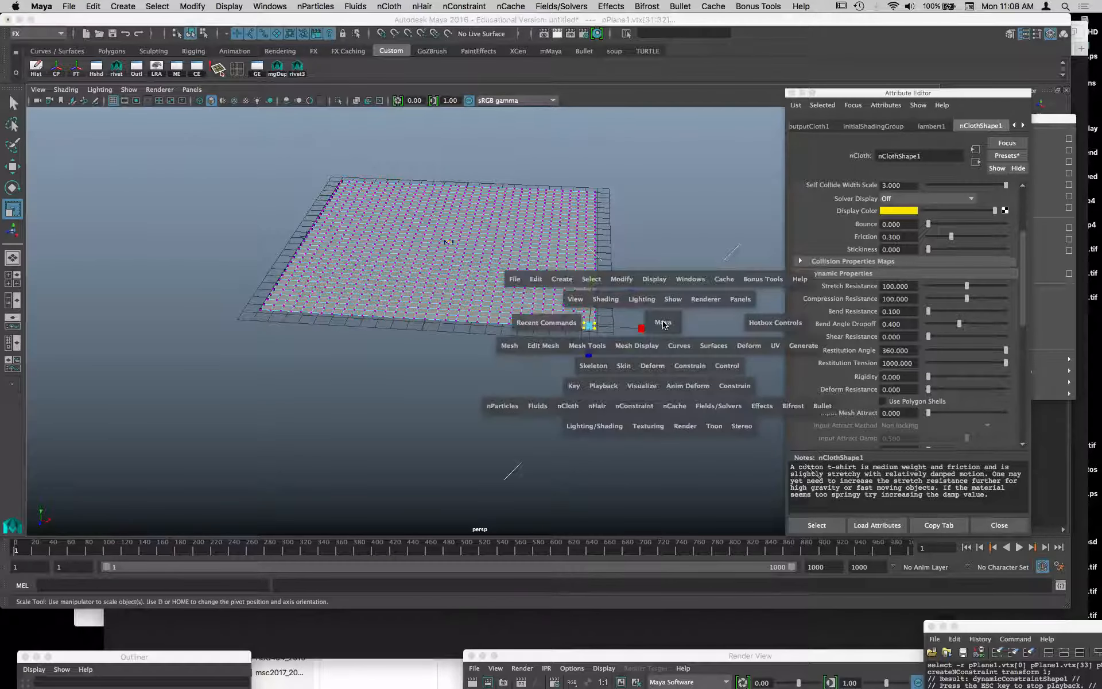
pyautogui.click(625, 409)
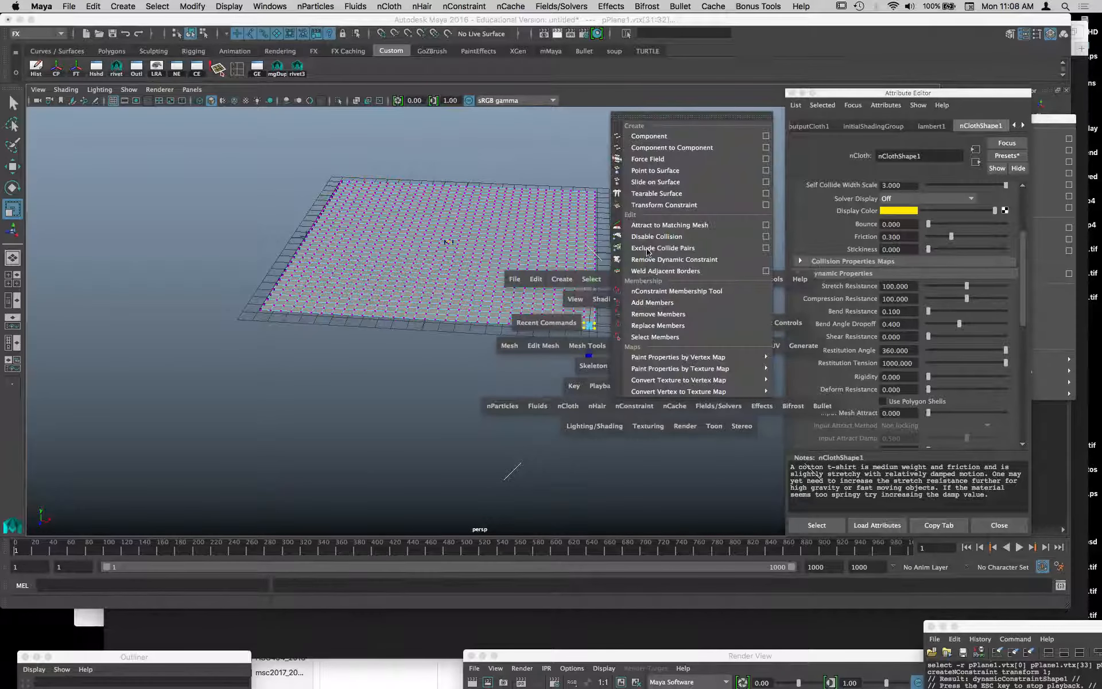
pyautogui.click(654, 210)
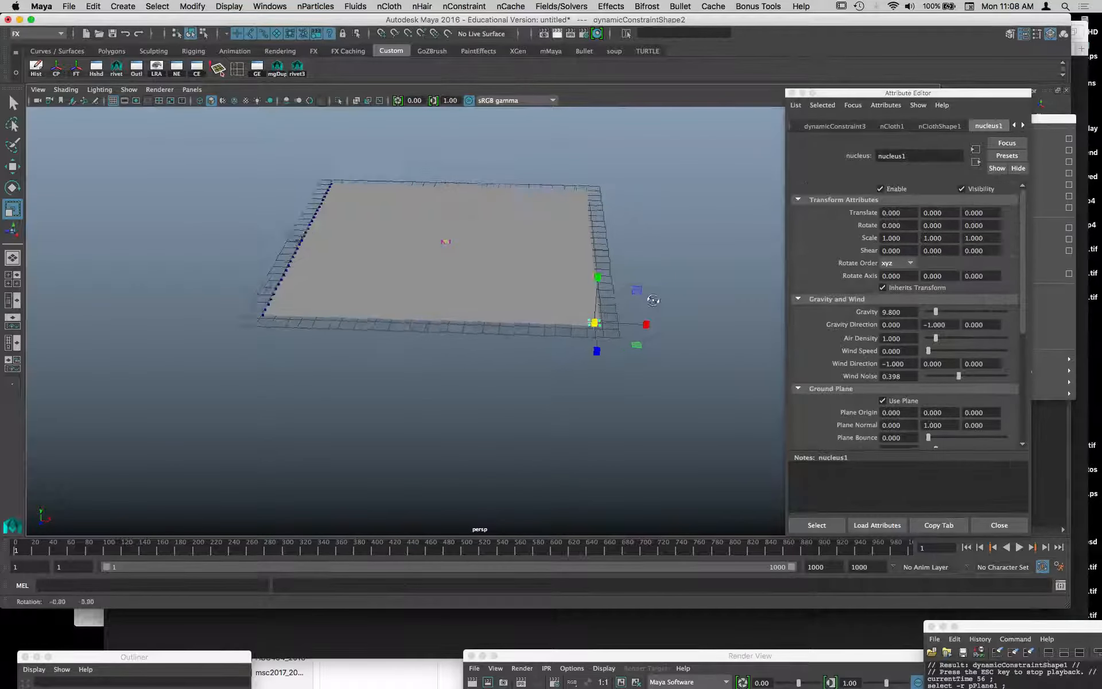
# - Activate the Move tool for the corner constraint and clear the Attribute Editor and floating nConstraint menu away from the Channel Box
pyautogui.keyDown('alt'); pyautogui.moveTo(652, 303); pyautogui.dragTo(640, 320); pyautogui.keyUp('alt')
pyautogui.keyDown('alt'); pyautogui.moveTo(661, 364); pyautogui.dragTo(539, 407); pyautogui.keyUp('alt')
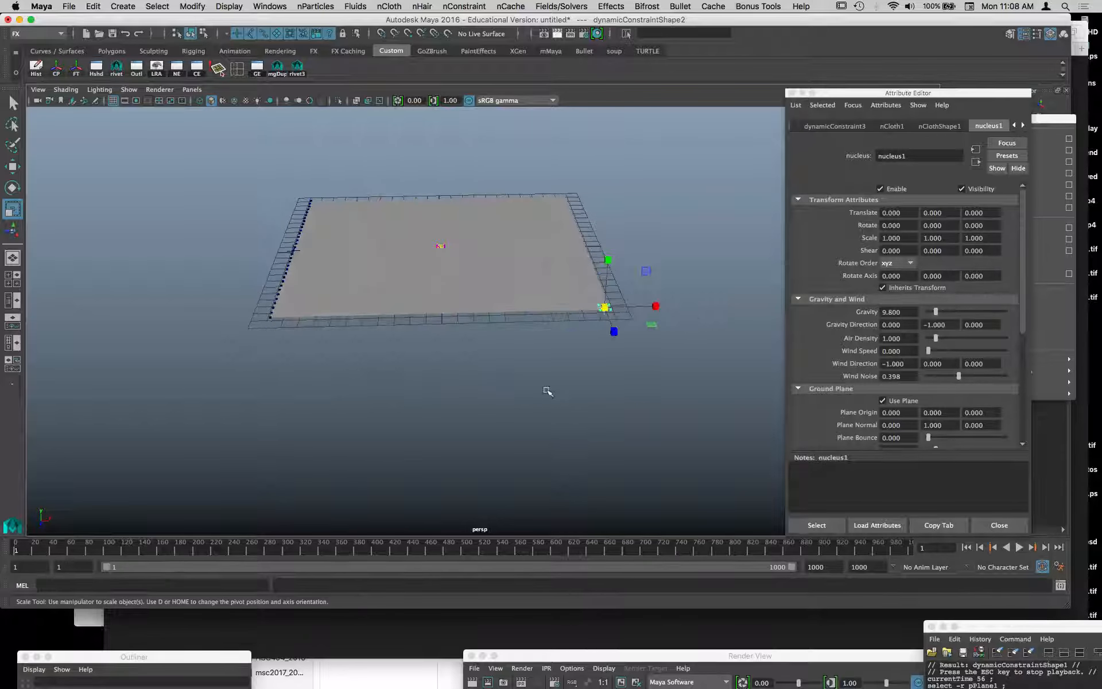
pyautogui.press('w')
pyautogui.click(792, 93)
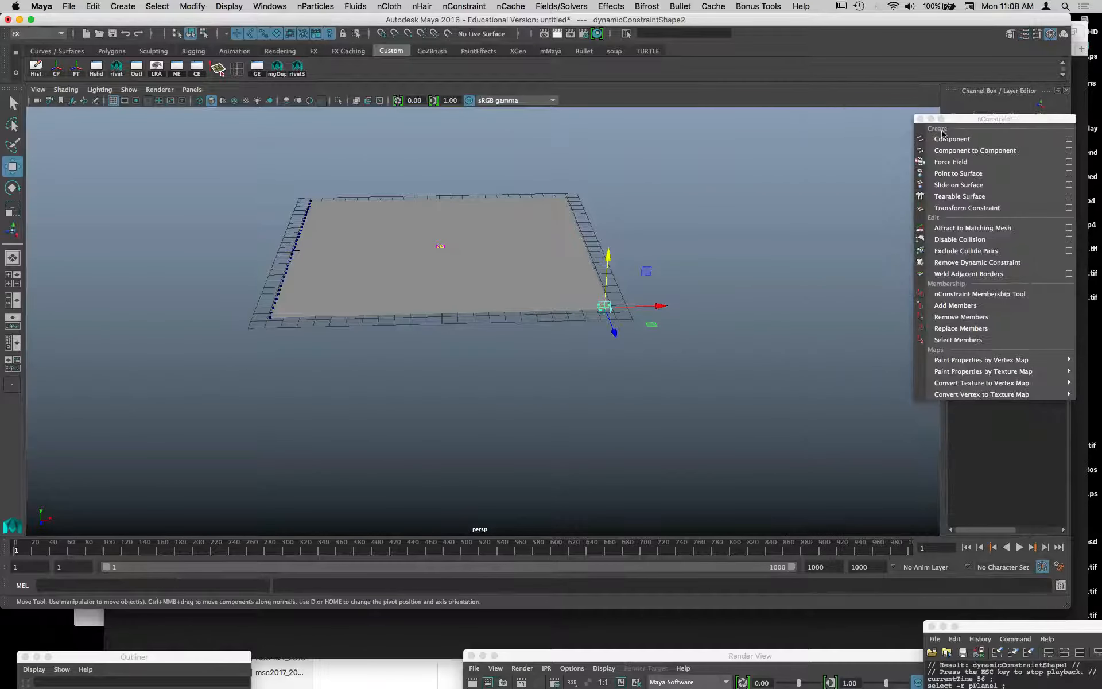
pyautogui.moveTo(971, 124); pyautogui.dragTo(1016, 372)
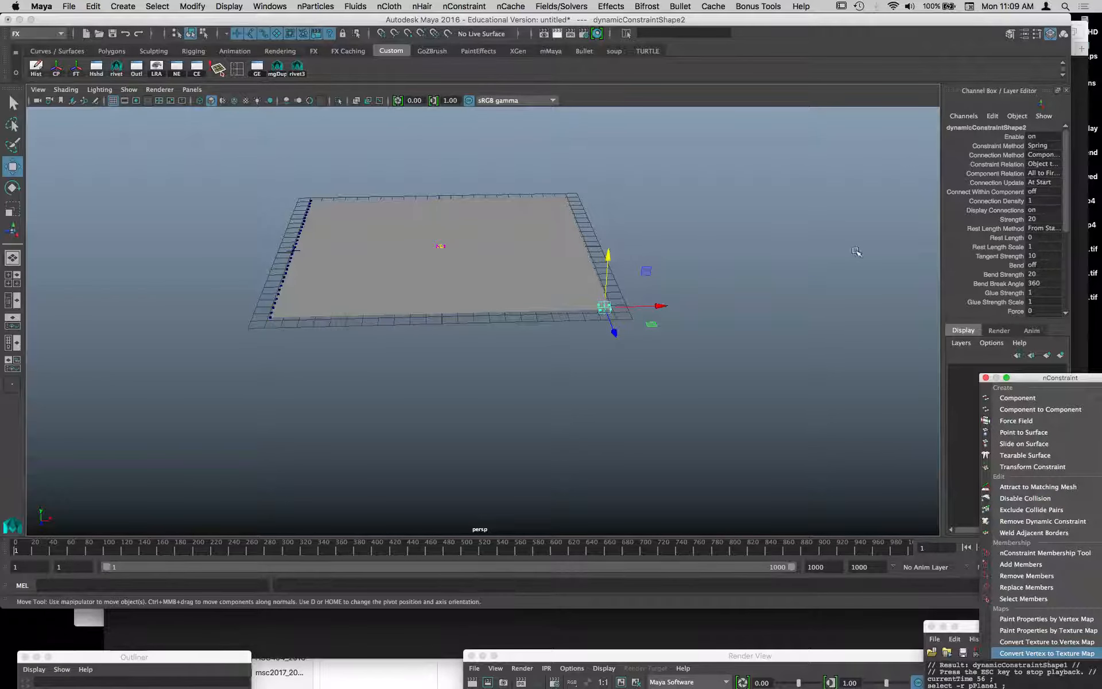
# - Select the corner constraint's transform node and its Translate X channel
pyautogui.keyDown('alt'); pyautogui.moveTo(855, 251); pyautogui.dragTo(833, 253); pyautogui.keyUp('alt')
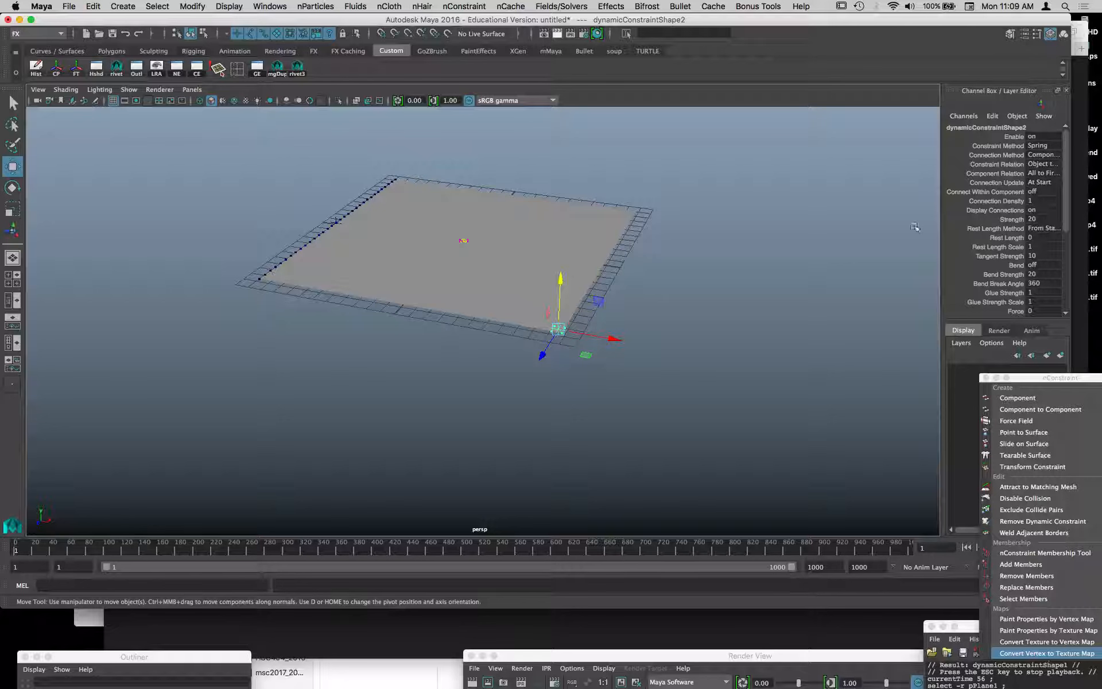
pyautogui.keyDown('alt'); pyautogui.moveTo(614, 361); pyautogui.dragTo(637, 353); pyautogui.keyUp('alt')
pyautogui.press('Up')
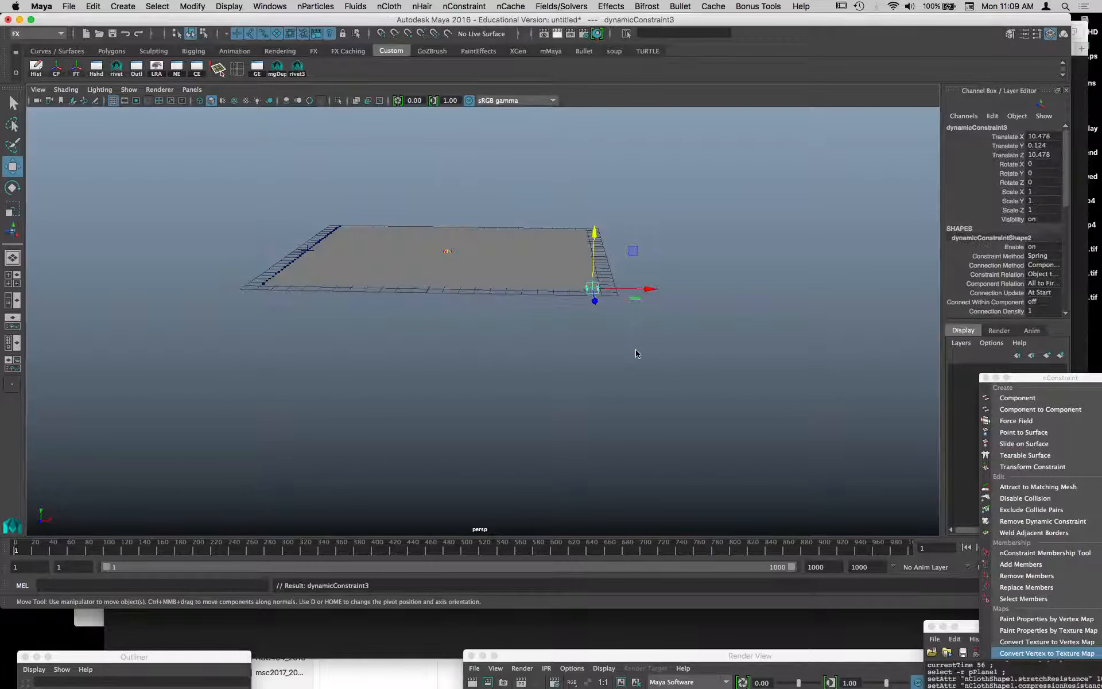
pyautogui.click(1006, 137)
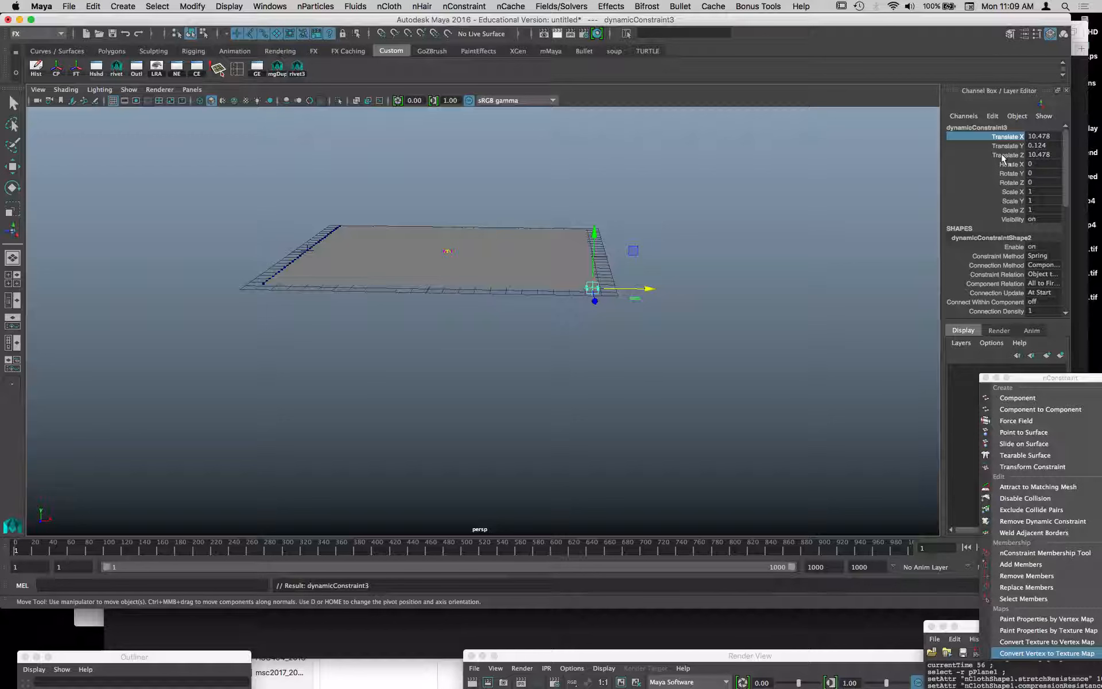
# - Force quit the unresponsive Maya session and relaunch Maya
pyautogui.press('super+alt+Escape')
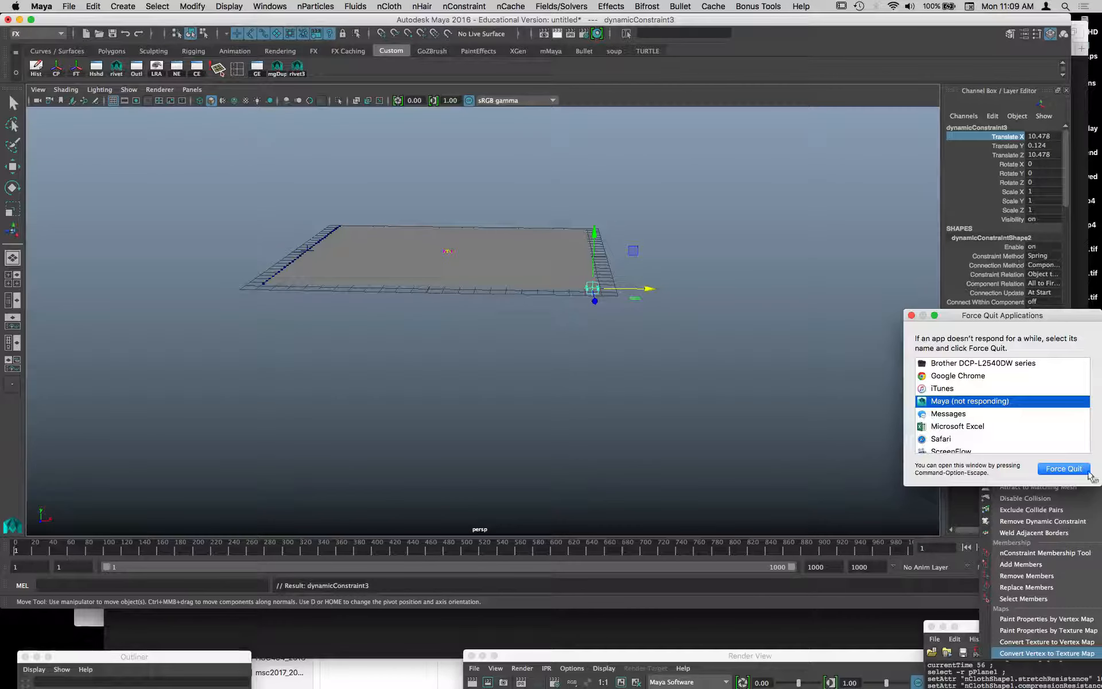
pyautogui.click(1067, 469)
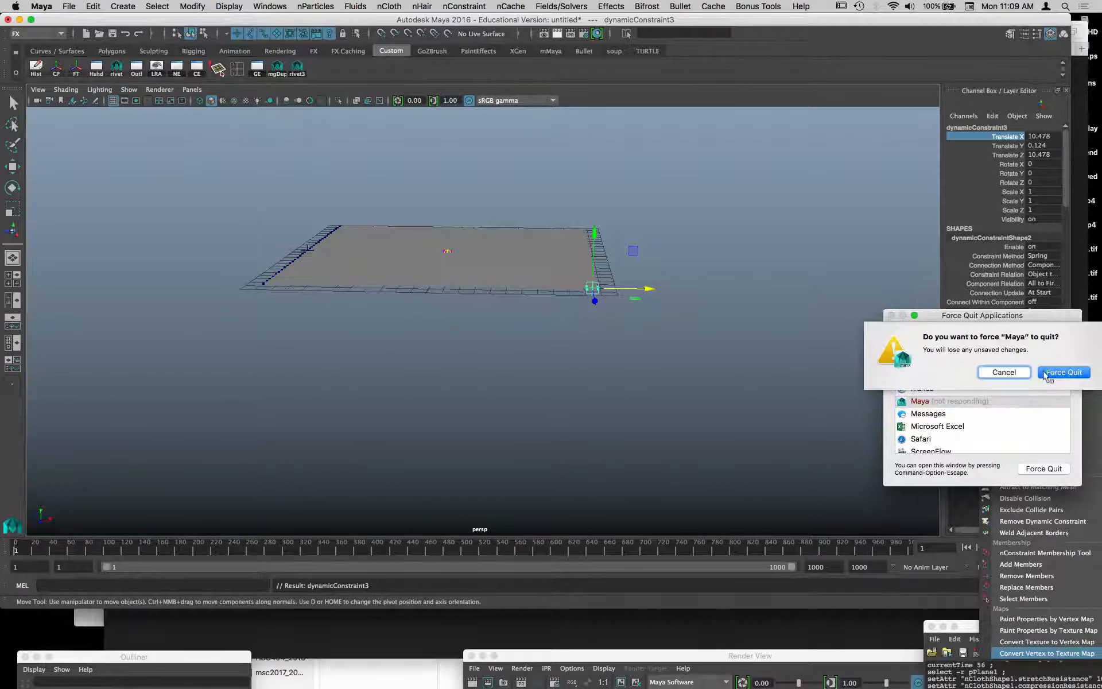
pyautogui.click(1048, 373)
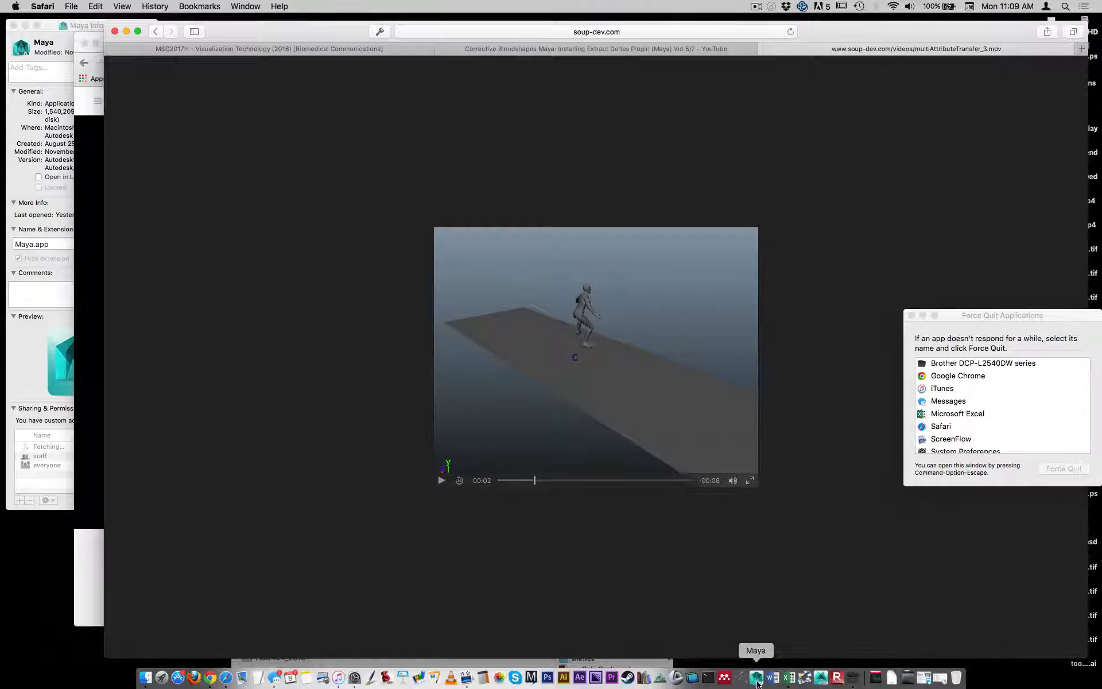
pyautogui.click(757, 682)
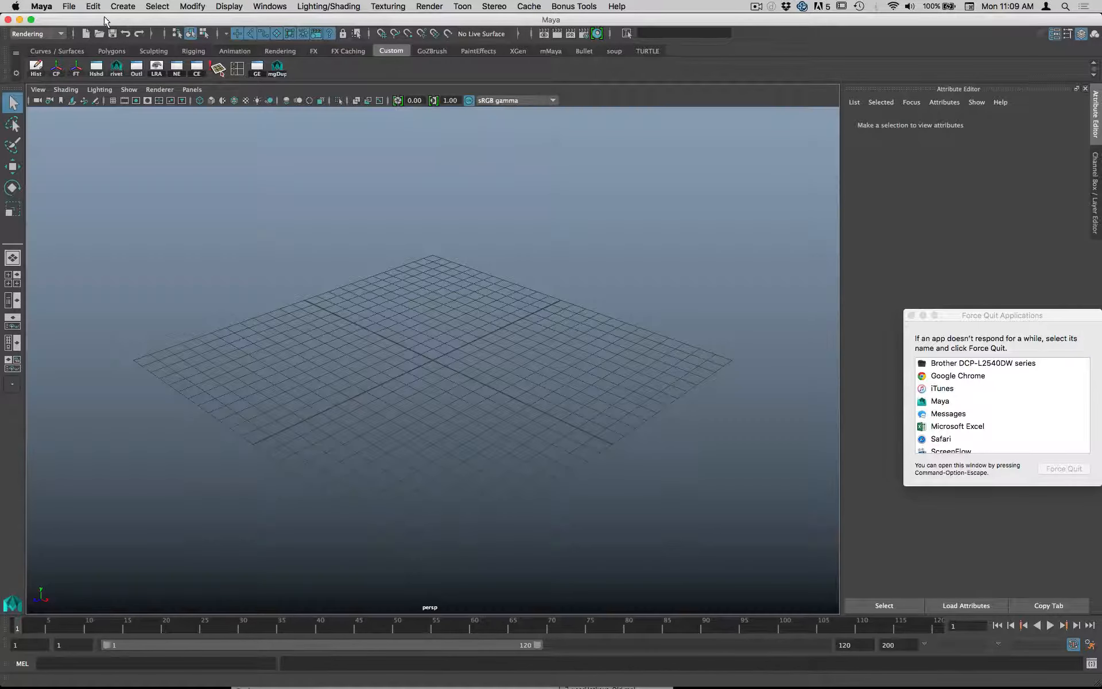
# - Open the scene ncloth_paper.ma from the ncloth project's maya folder
pyautogui.click(69, 6)
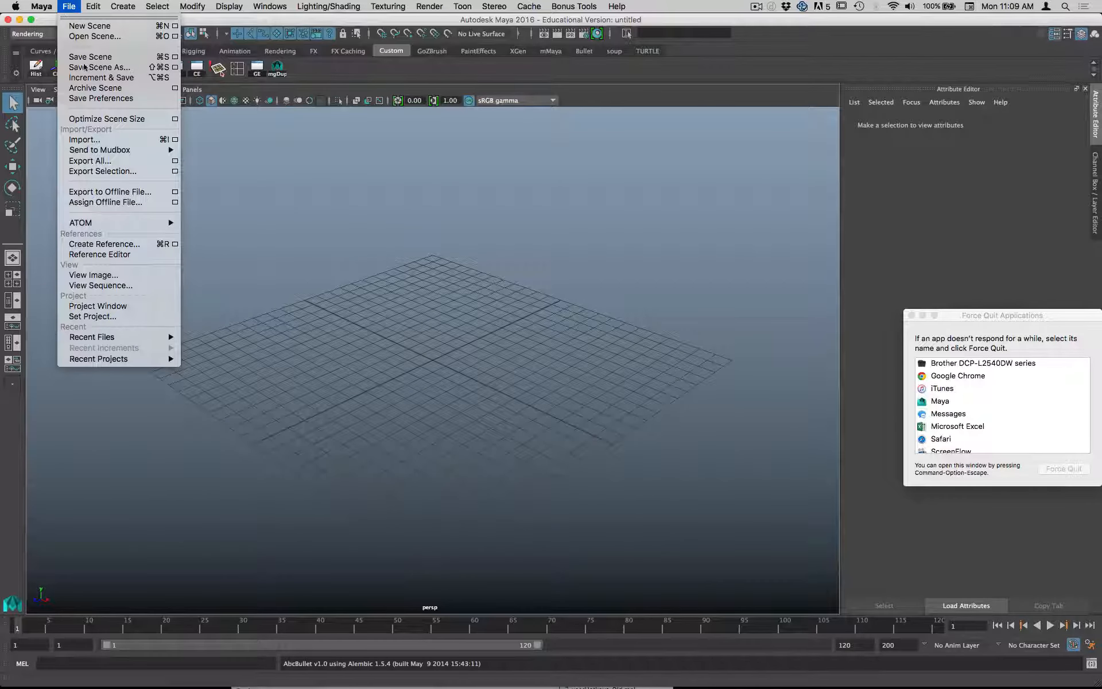
pyautogui.moveTo(107, 338)
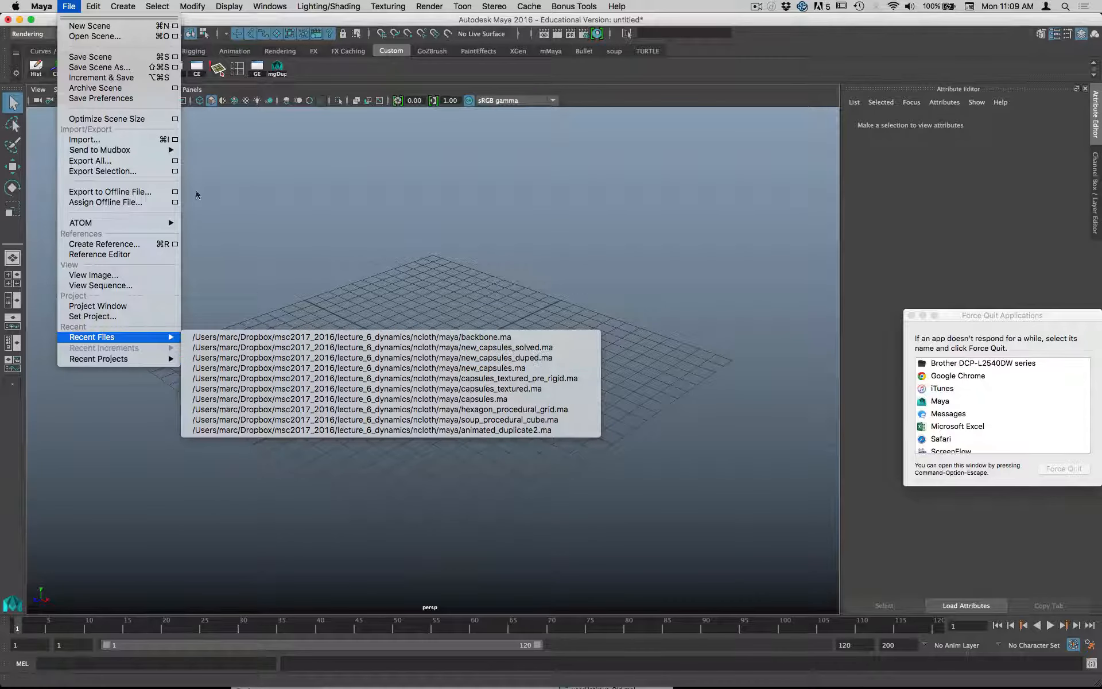
pyautogui.click(109, 37)
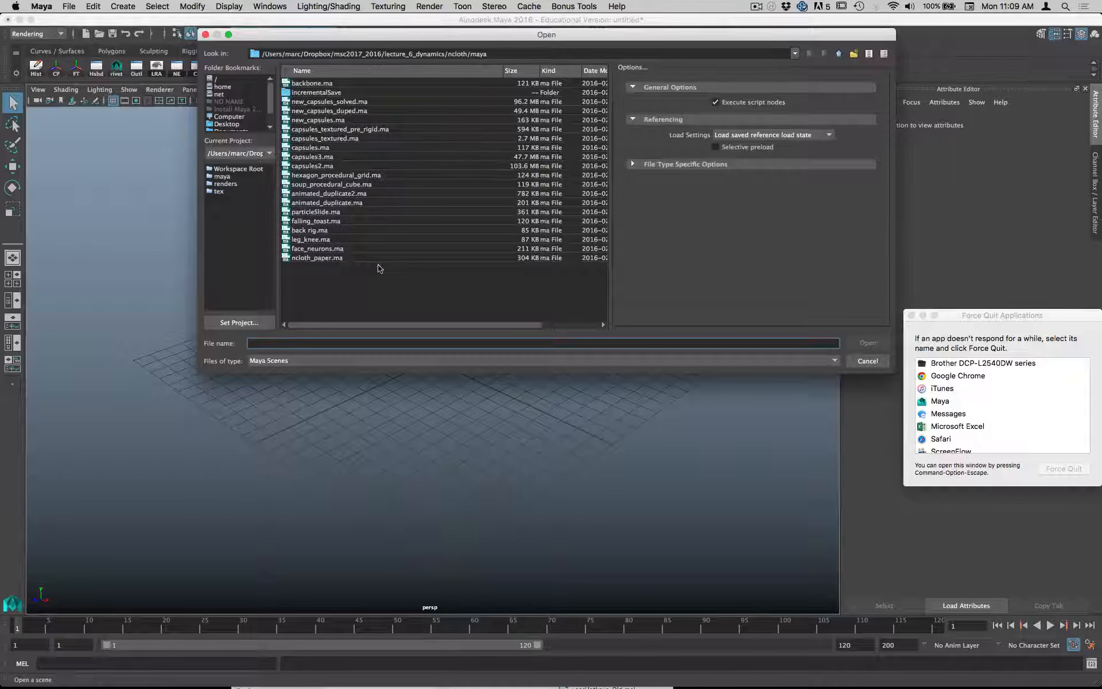
pyautogui.click(317, 258)
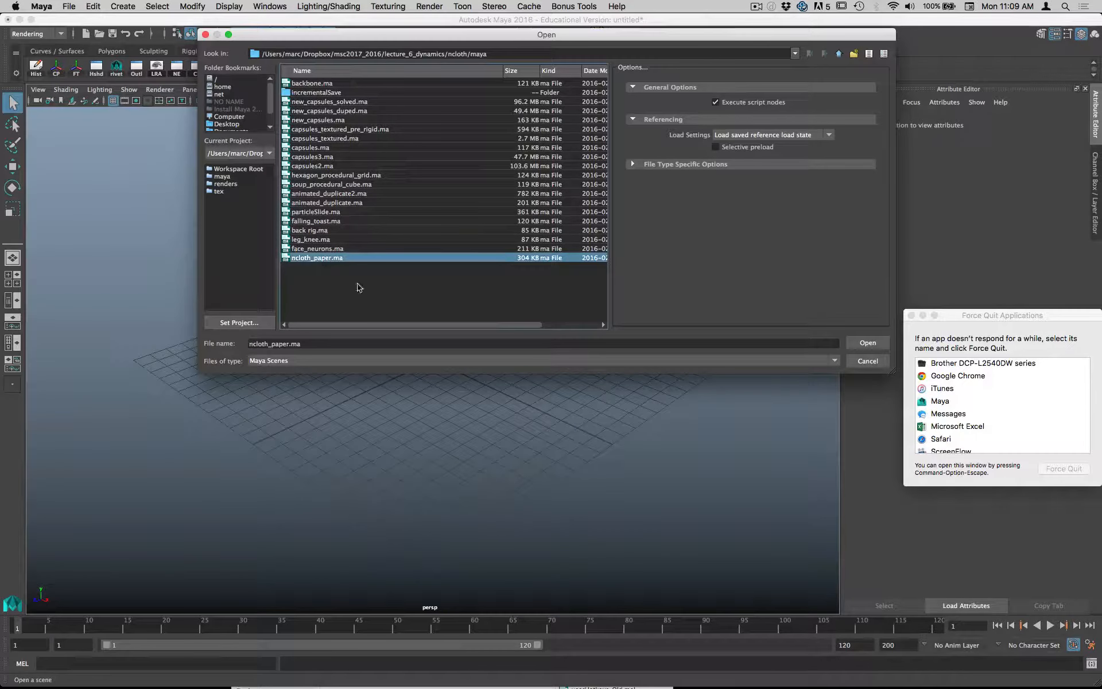
pyautogui.click(859, 348)
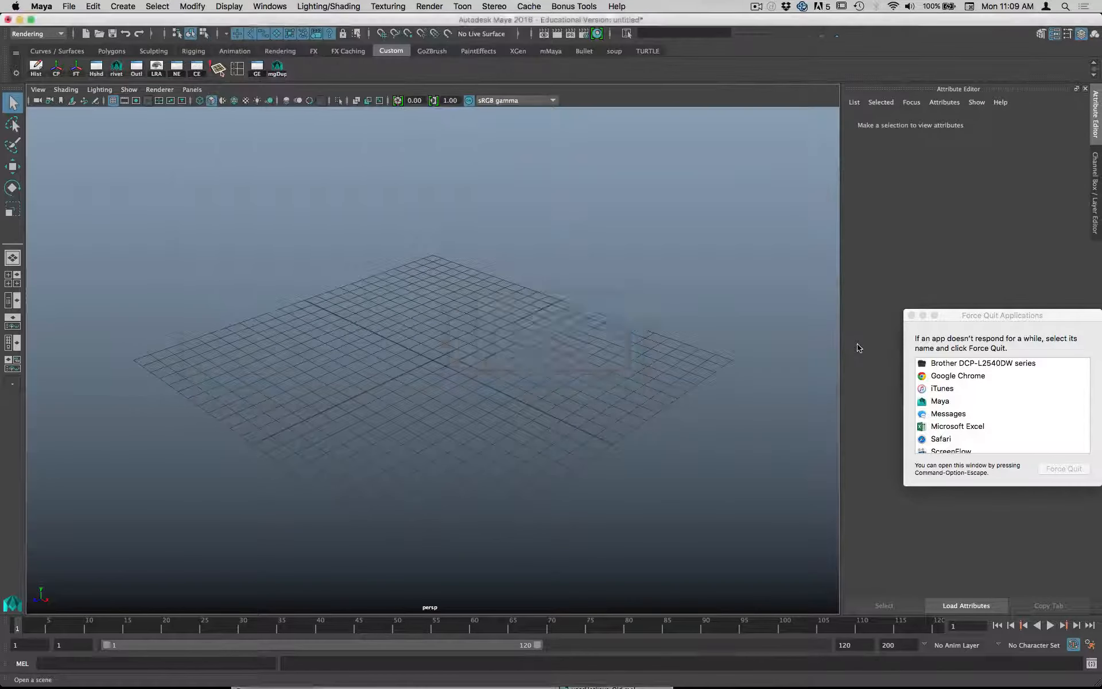
pyautogui.click(563, 357)
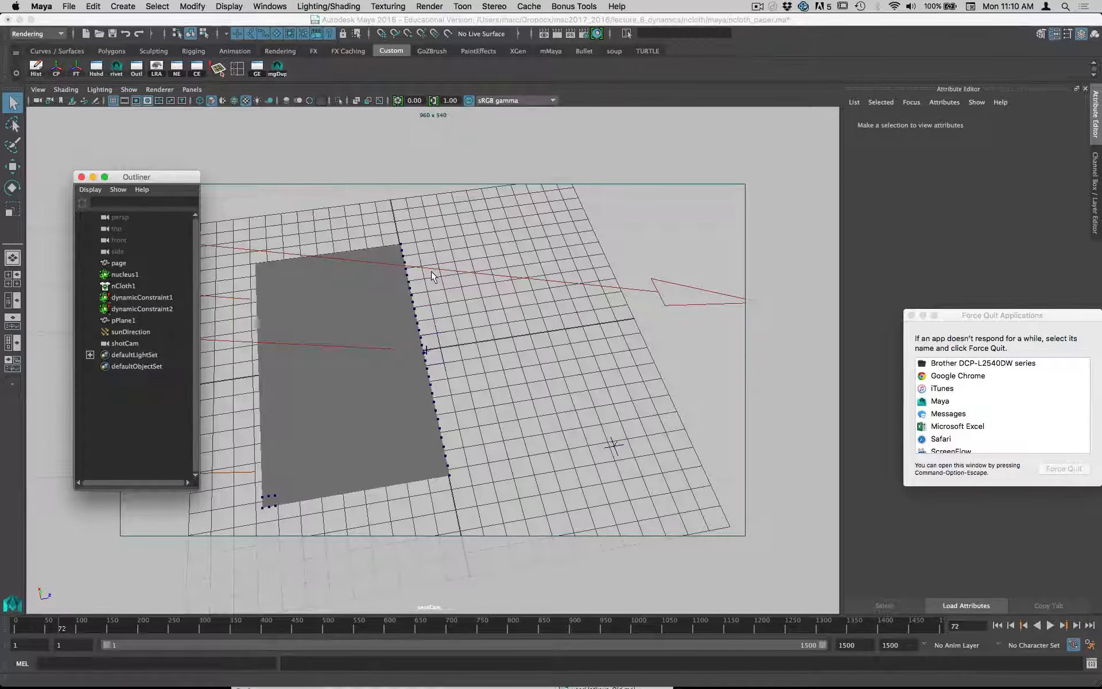
# - Switch the viewport to textured display and play the page-turn simulation from the first frame to frame 104
pyautogui.click(433, 277)
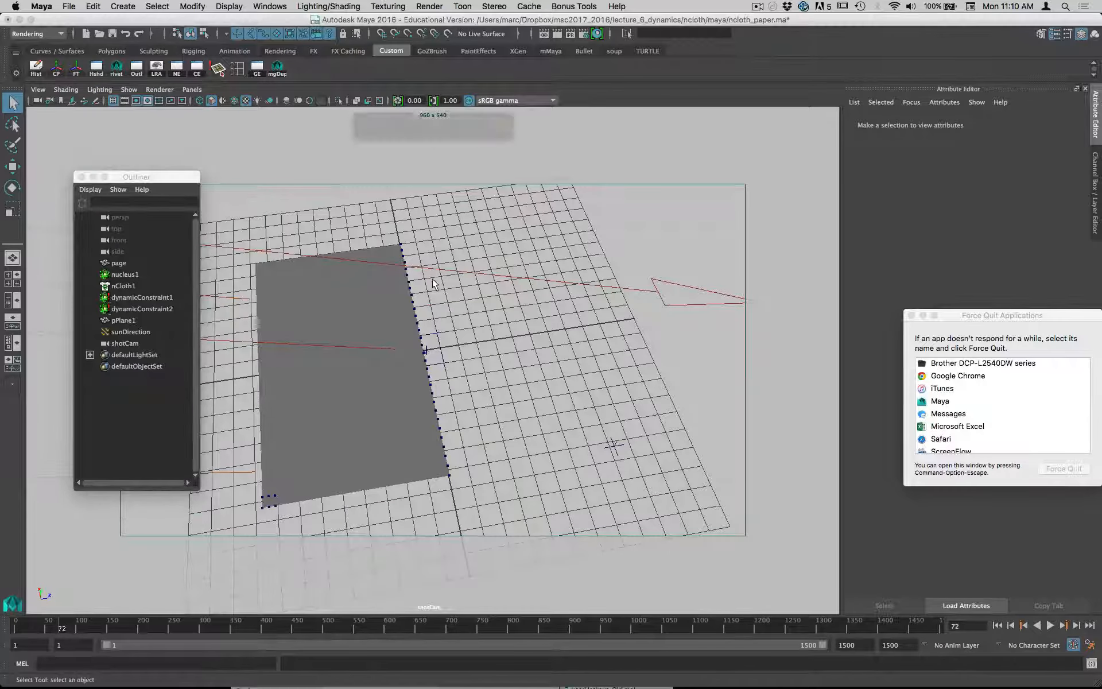
pyautogui.press('6')
pyautogui.click(998, 626)
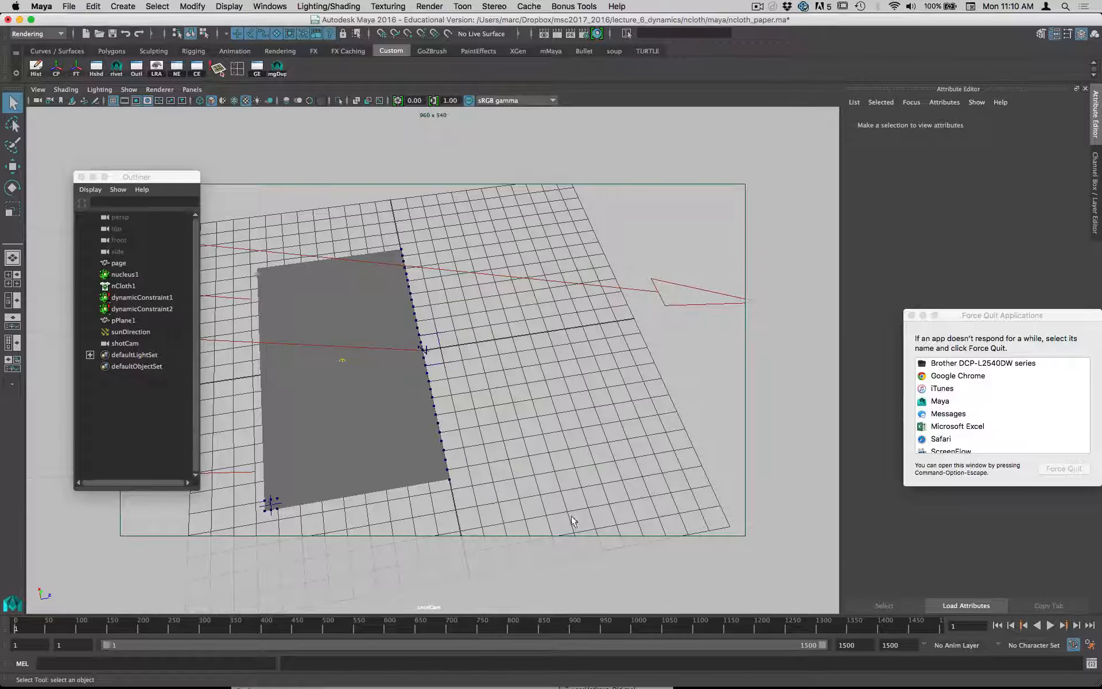
pyautogui.click(1050, 625)
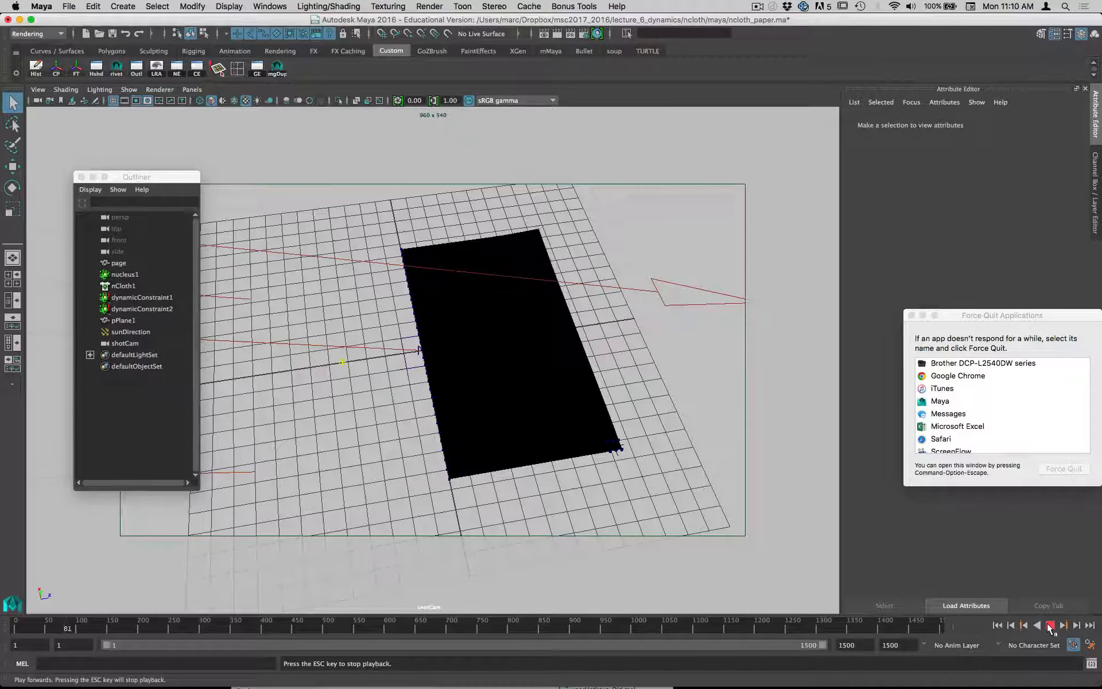
pyautogui.click(1050, 625)
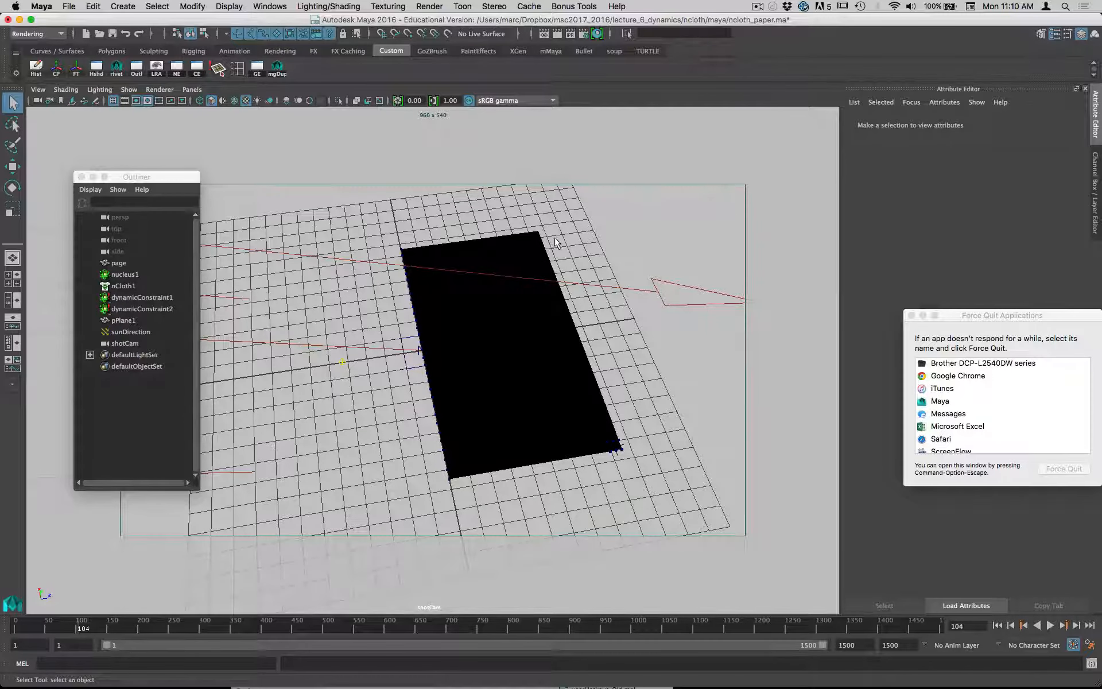
# - Render the current frame with mental ray and keep the image in the Render View
pyautogui.click(556, 34)
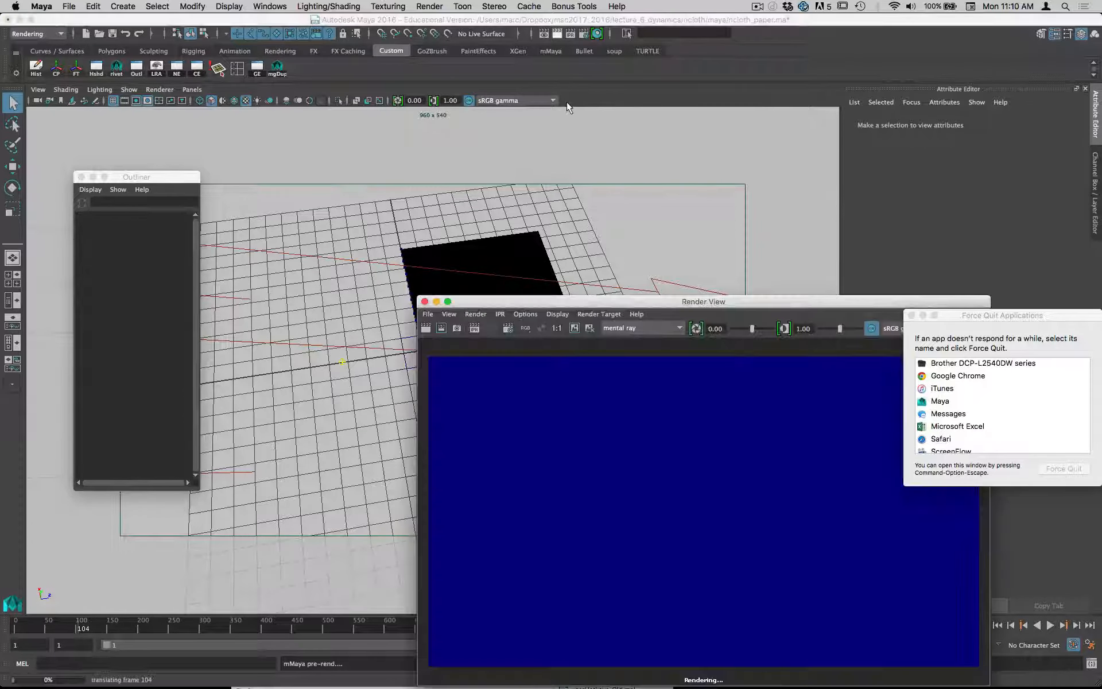
pyautogui.moveTo(633, 299); pyautogui.dragTo(487, 132)
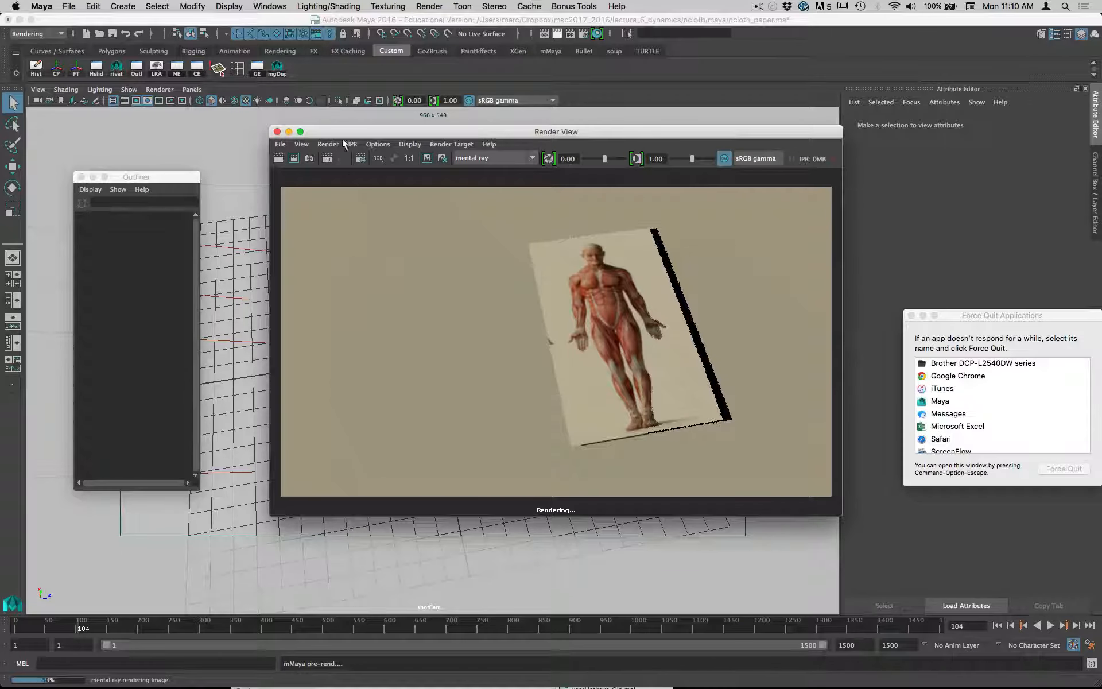
pyautogui.moveTo(341, 136); pyautogui.dragTo(477, 65)
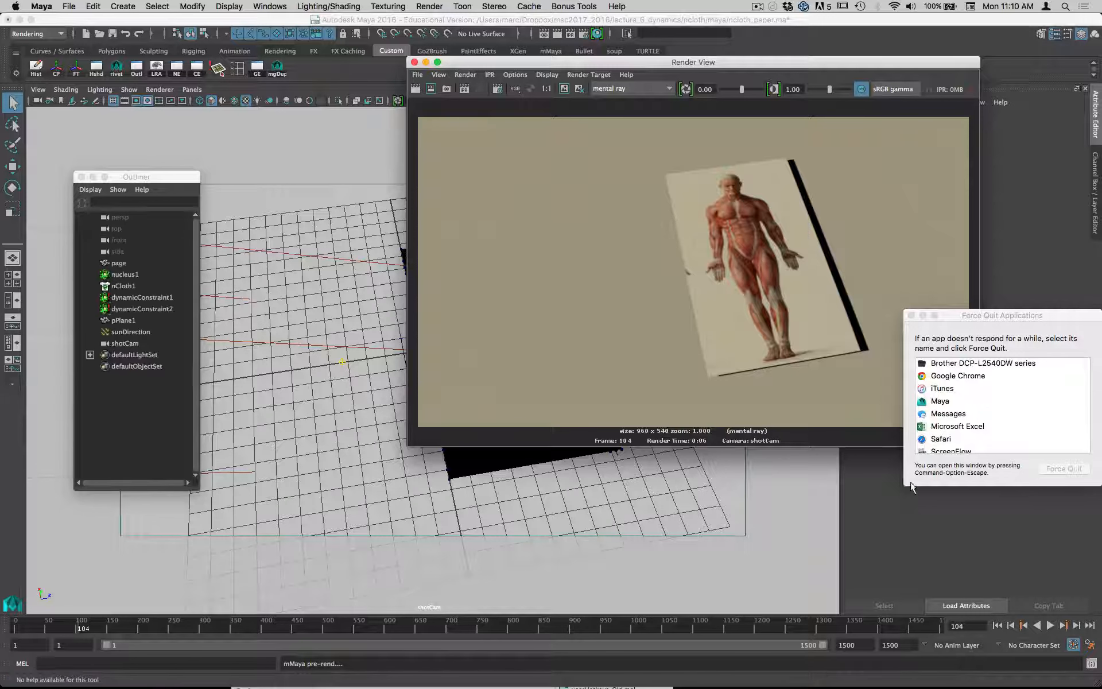
pyautogui.click(564, 88)
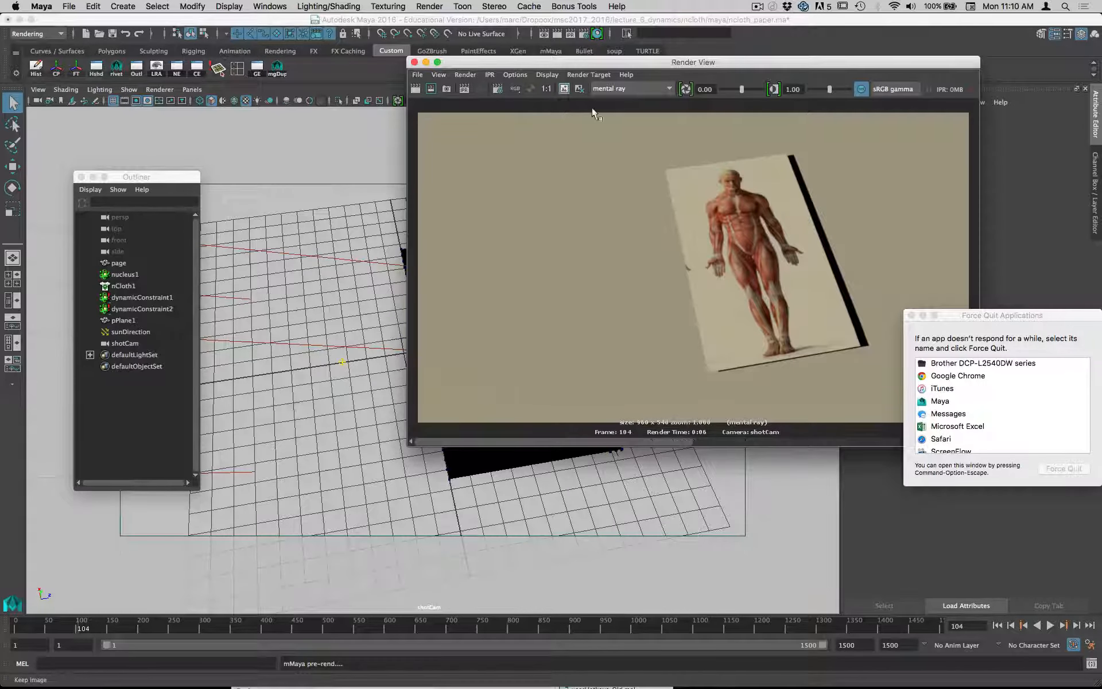
# - Return to frame 1, render it for comparison, and move the Render View clear of the page
pyautogui.click(997, 625)
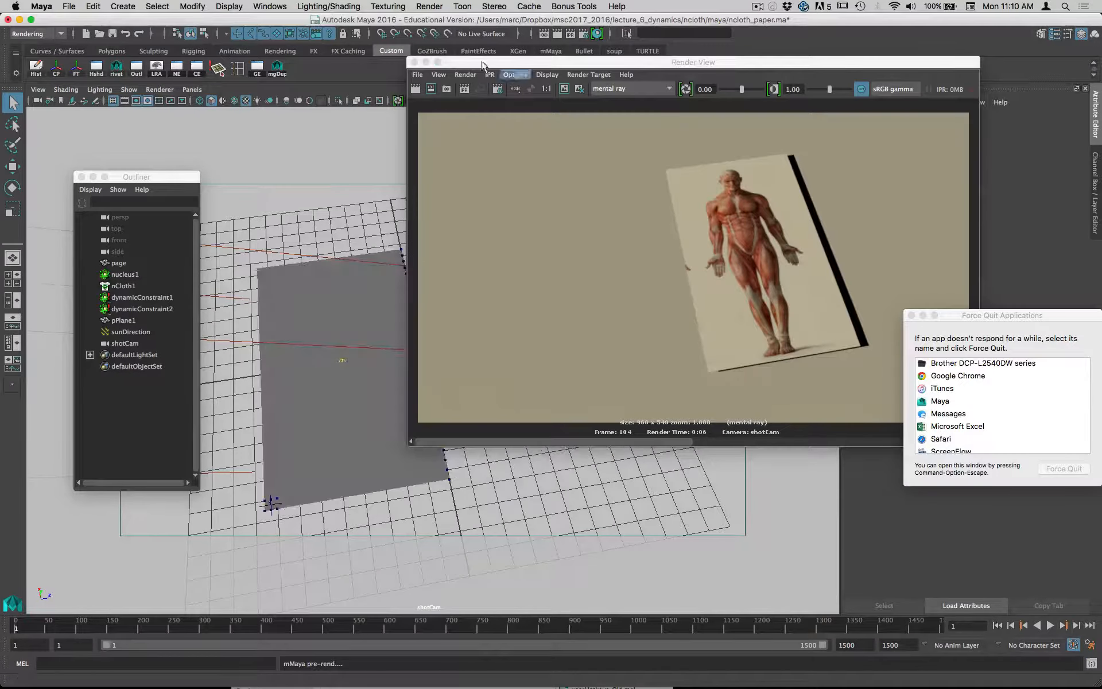
pyautogui.click(415, 90)
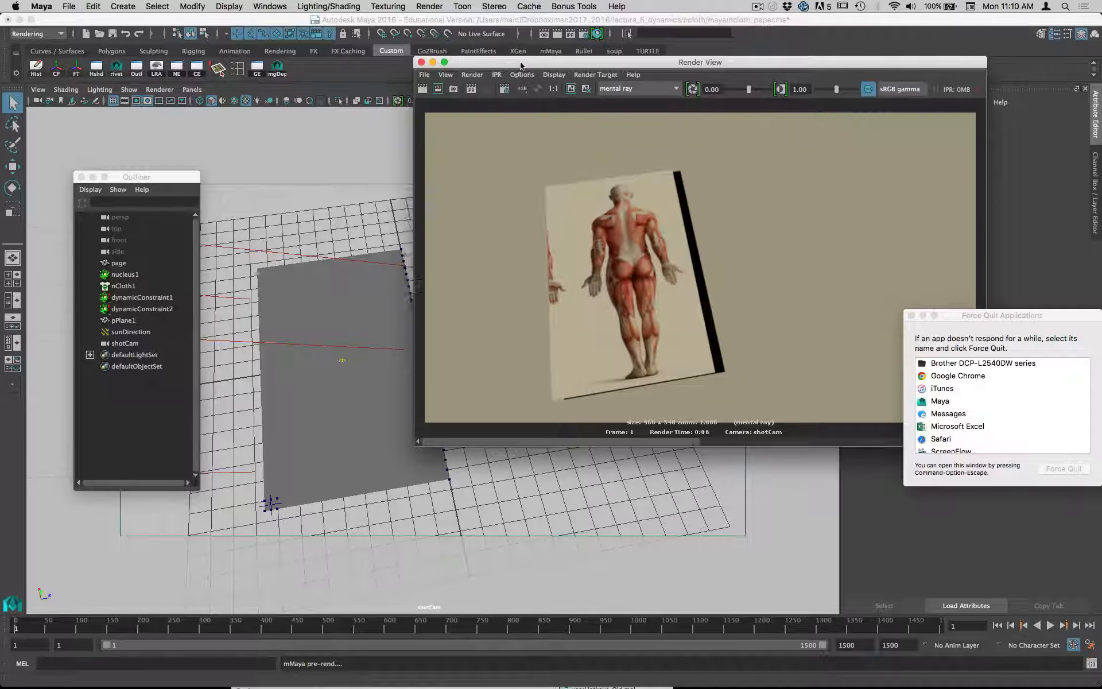
pyautogui.moveTo(508, 62); pyautogui.dragTo(684, 76)
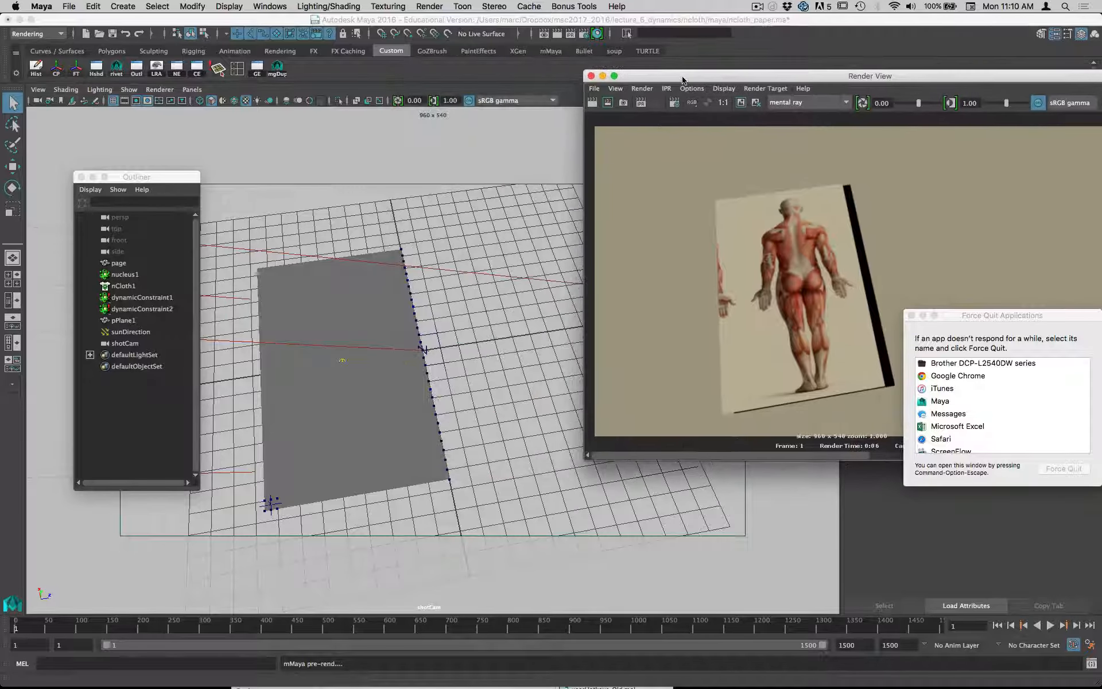
# - Select the page mesh at the first frame and clear the Render View and Force Quit windows off the nCloth attributes
pyautogui.click(997, 626)
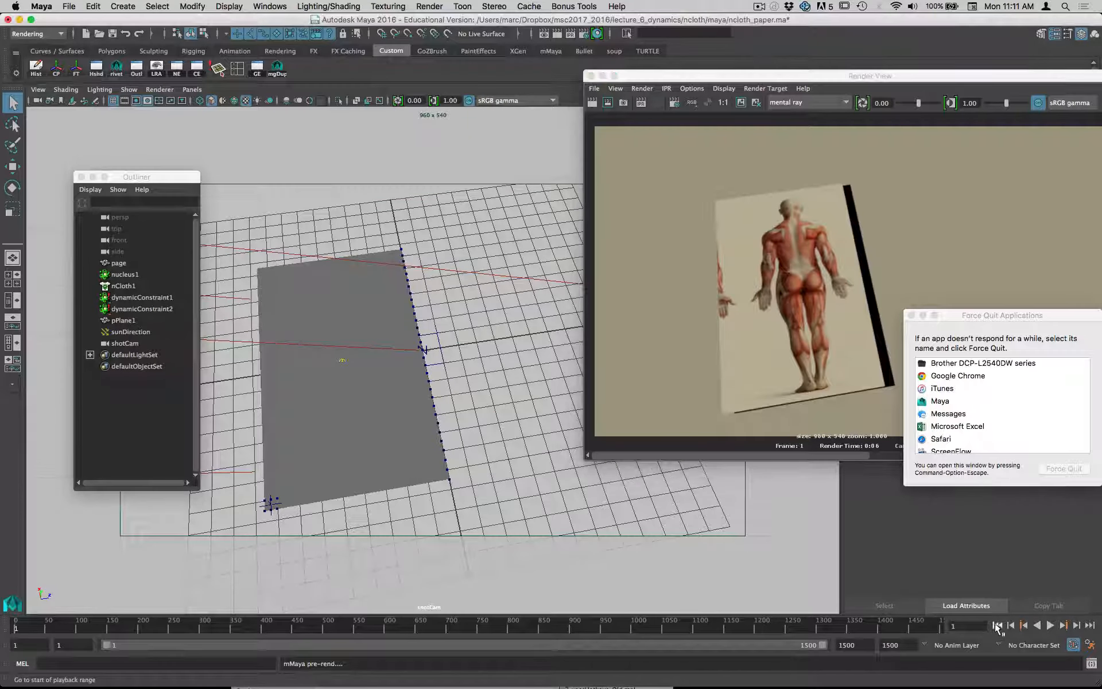
pyautogui.click(323, 456)
pyautogui.click(773, 77)
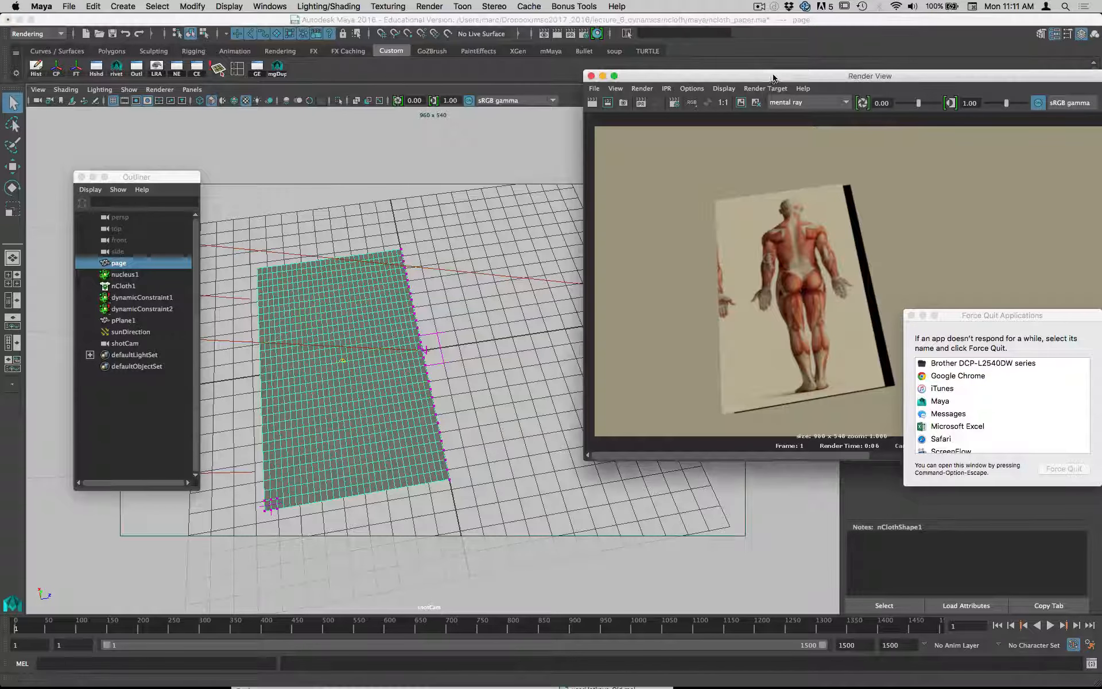
pyautogui.moveTo(773, 77); pyautogui.dragTo(664, 558)
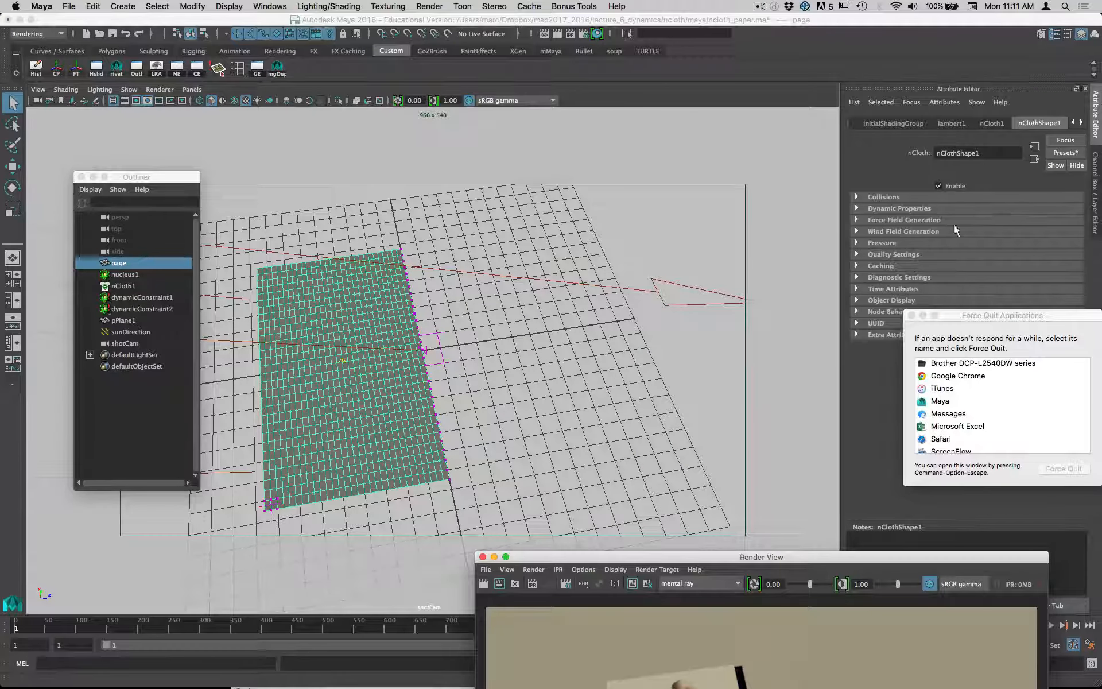
pyautogui.click(910, 315)
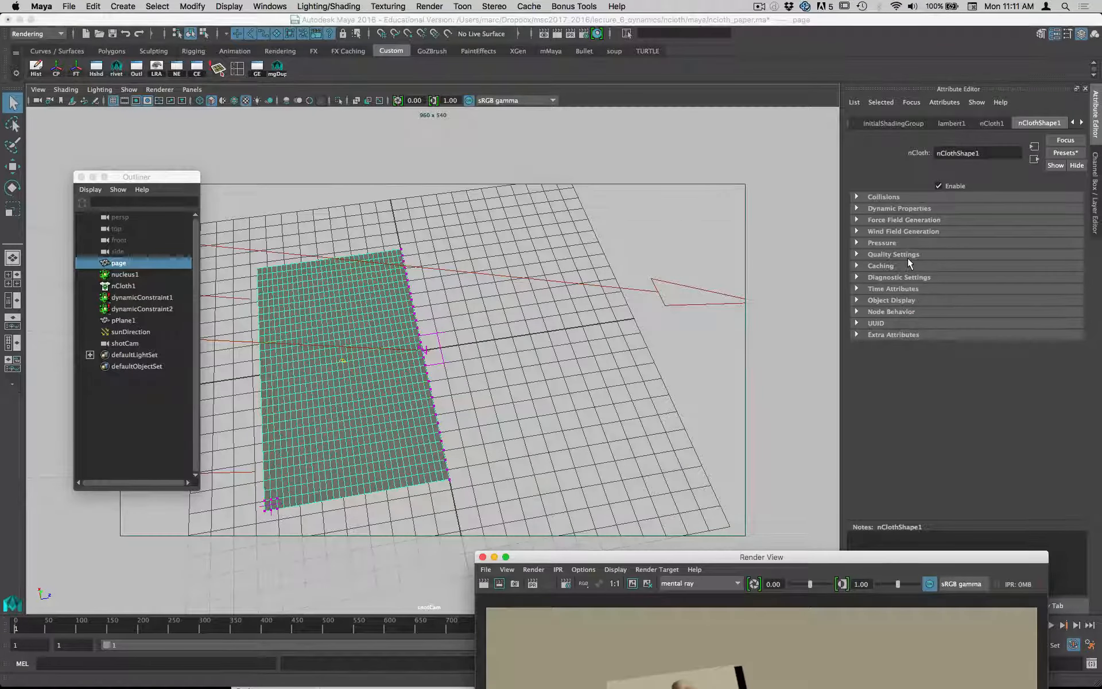
# - Set the page nCloth's collision Stickiness to 1 and play the simulation from the first frame
pyautogui.click(886, 196)
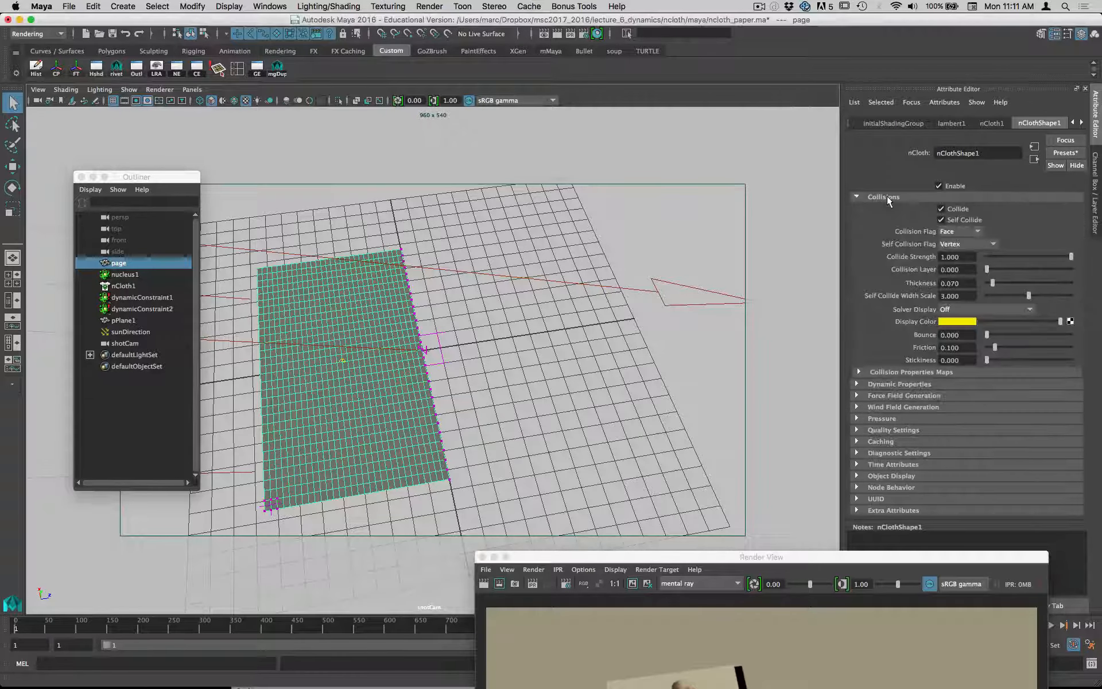
pyautogui.doubleClick(950, 360)
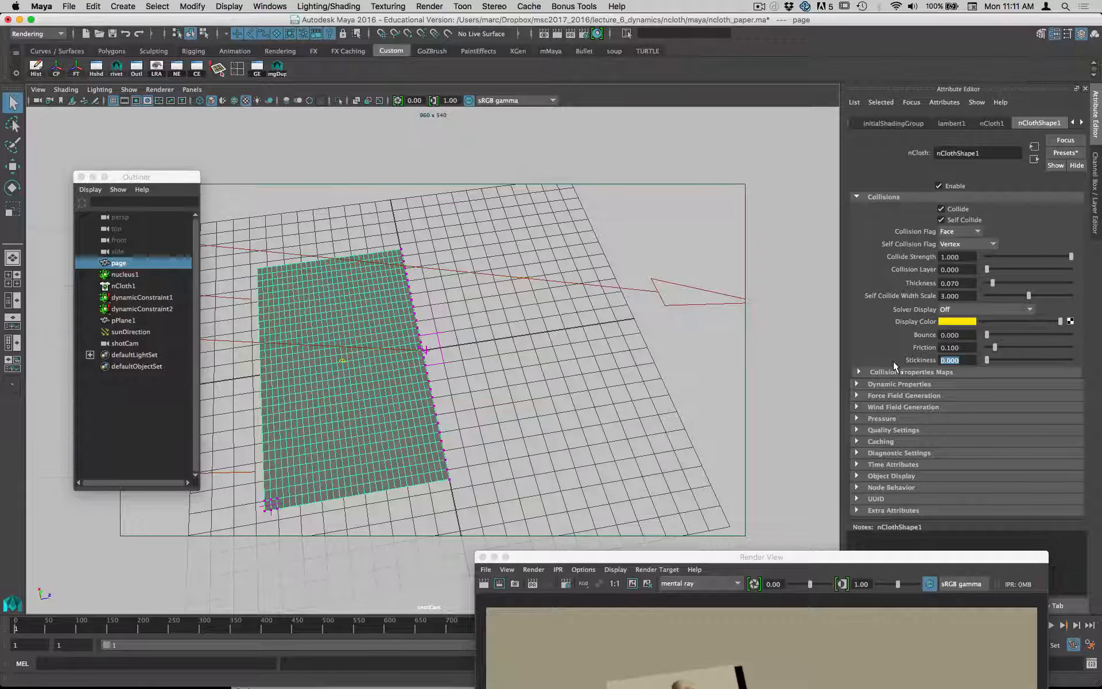
pyautogui.write('1')
pyautogui.press('Return')
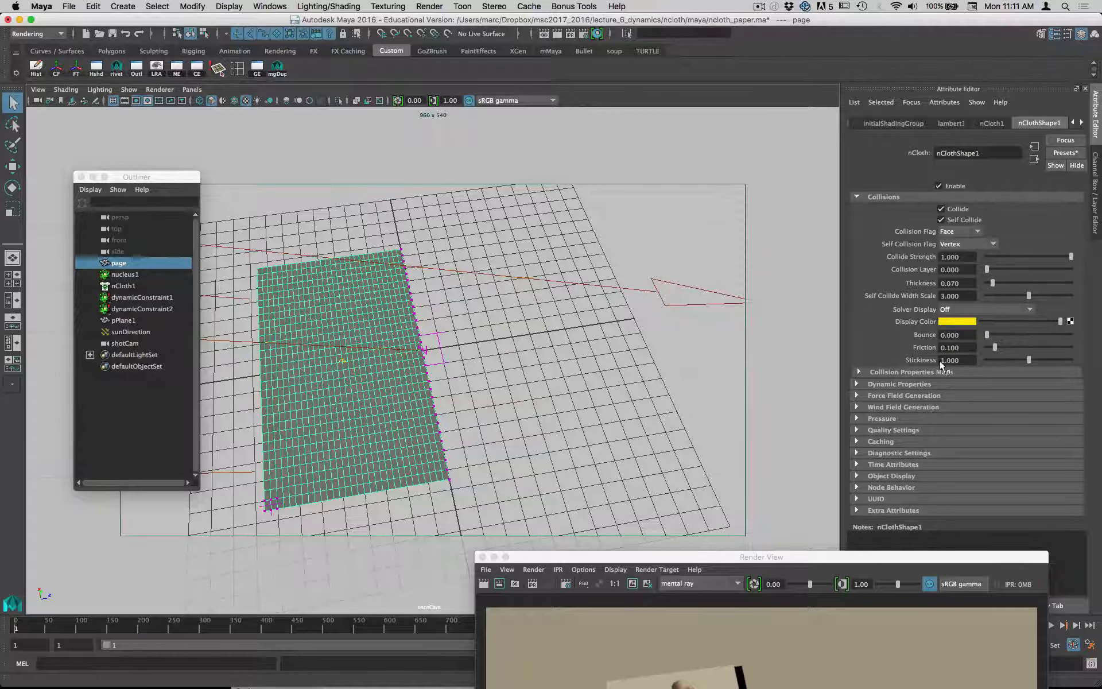
pyautogui.moveTo(1003, 564); pyautogui.dragTo(620, 651)
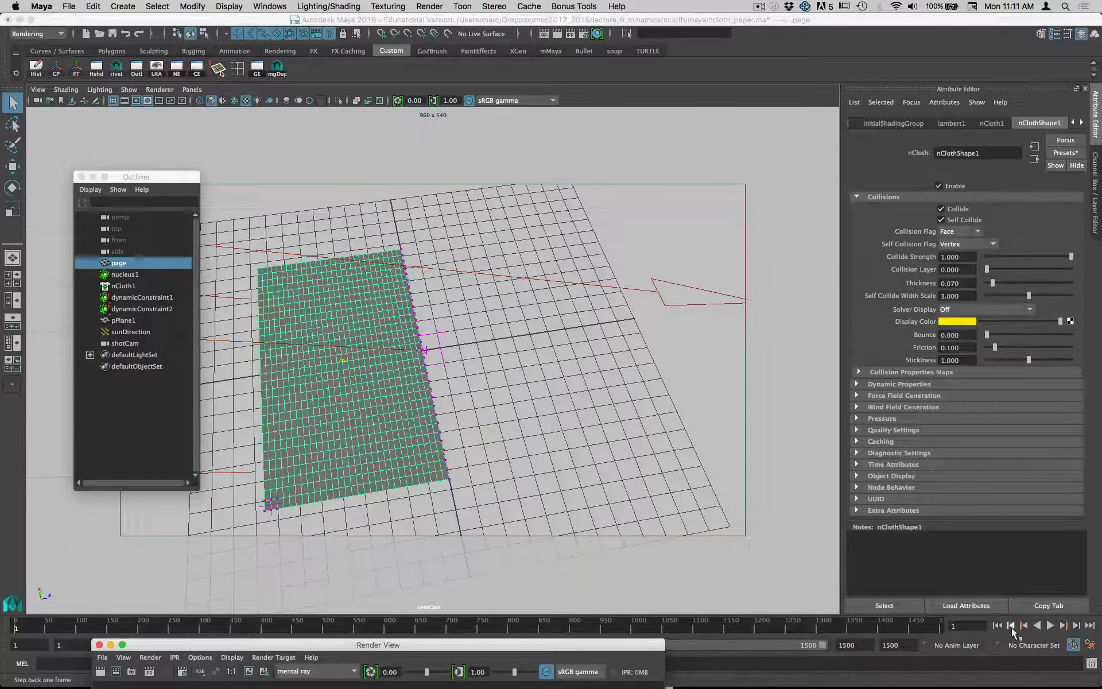
pyautogui.click(1050, 625)
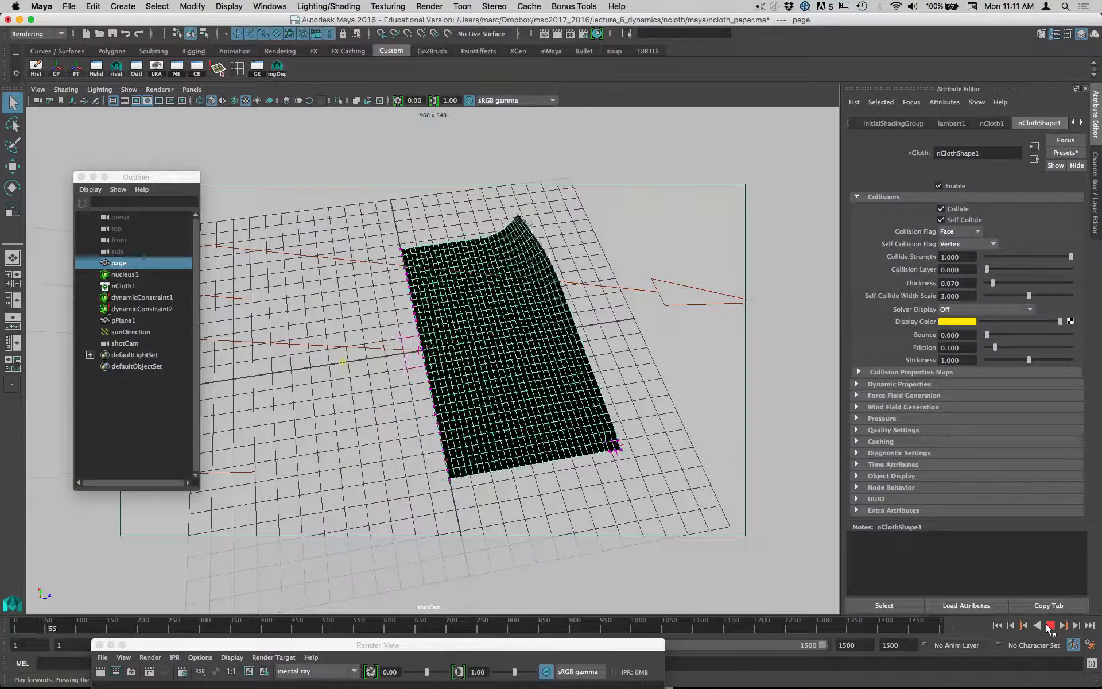
pyautogui.click(1050, 626)
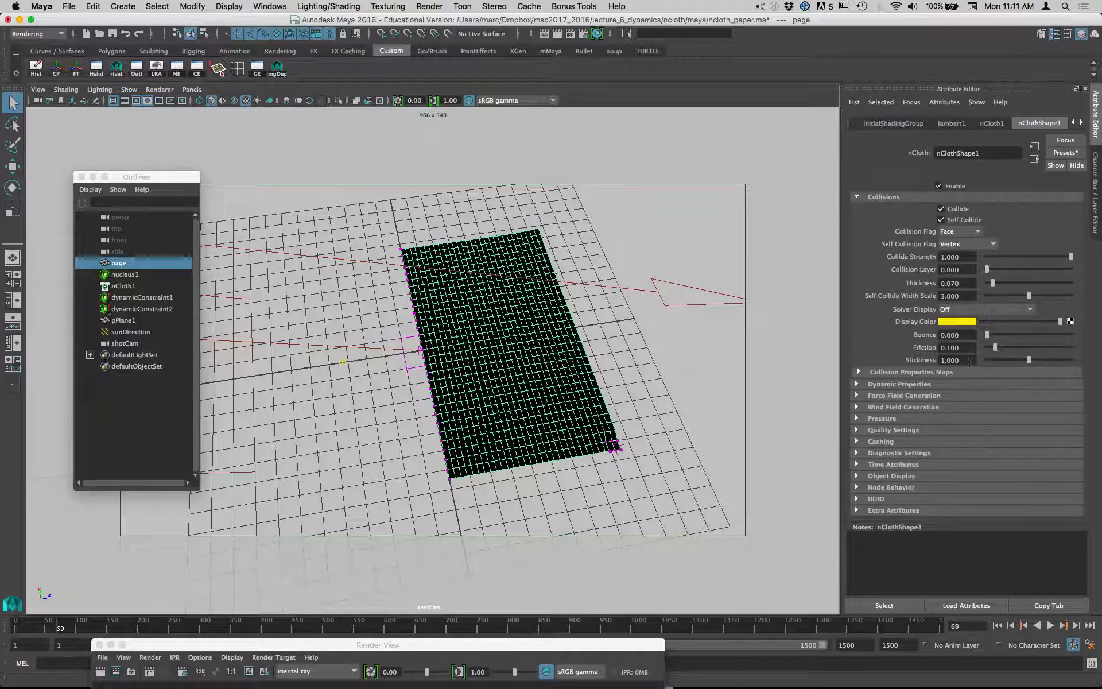
# - Set the page nCloth's Stretch Resistance to 1 and replay the simulation from the first frame
pyautogui.click(891, 383)
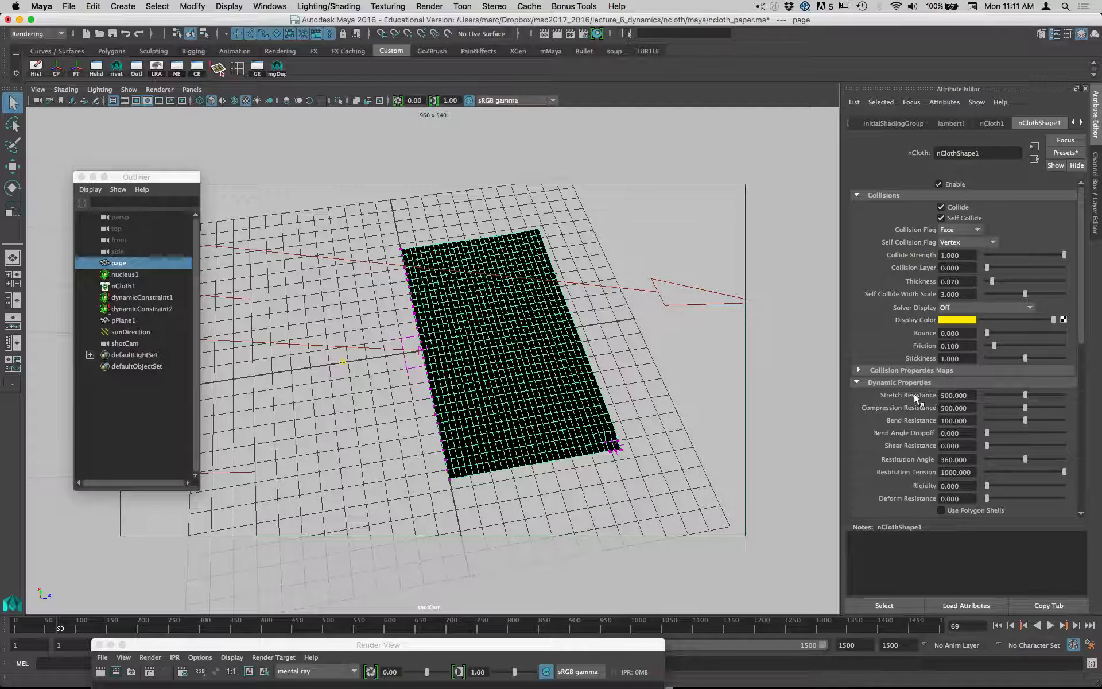
pyautogui.moveTo(973, 395); pyautogui.dragTo(898, 394)
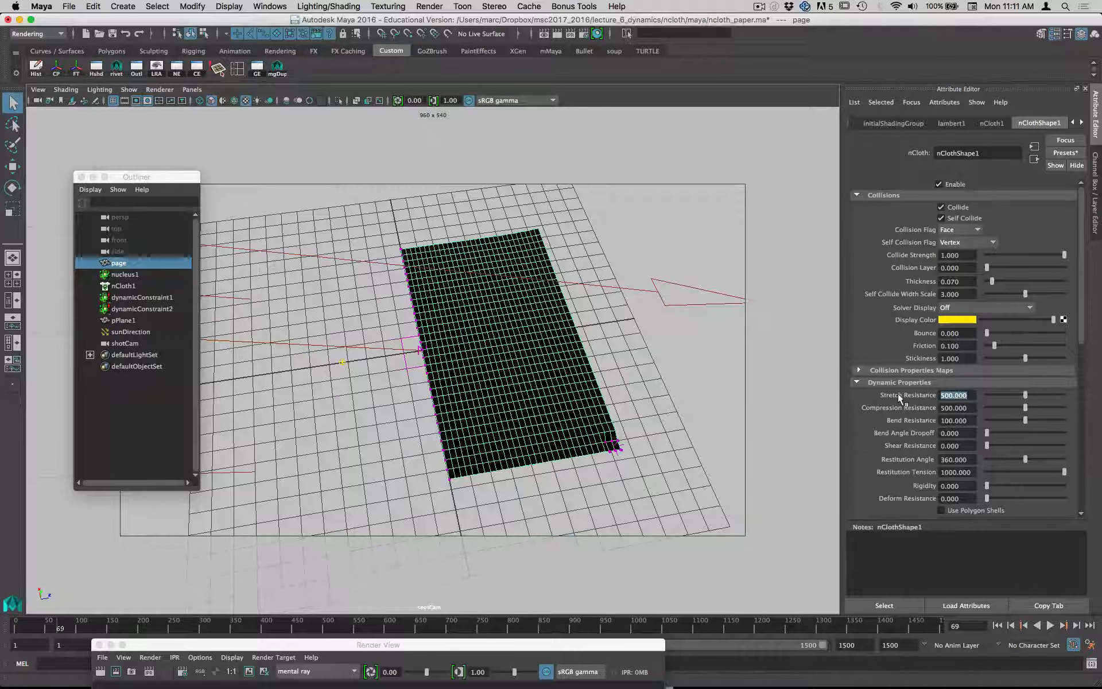
pyautogui.write('1')
pyautogui.press('Return')
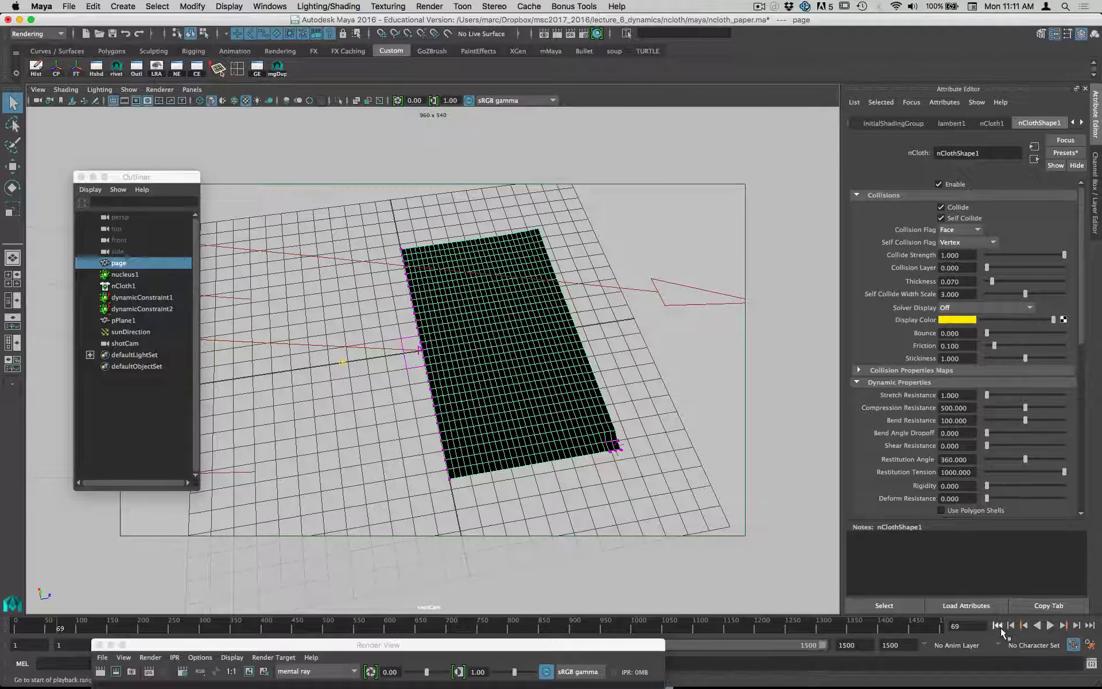
pyautogui.click(998, 625)
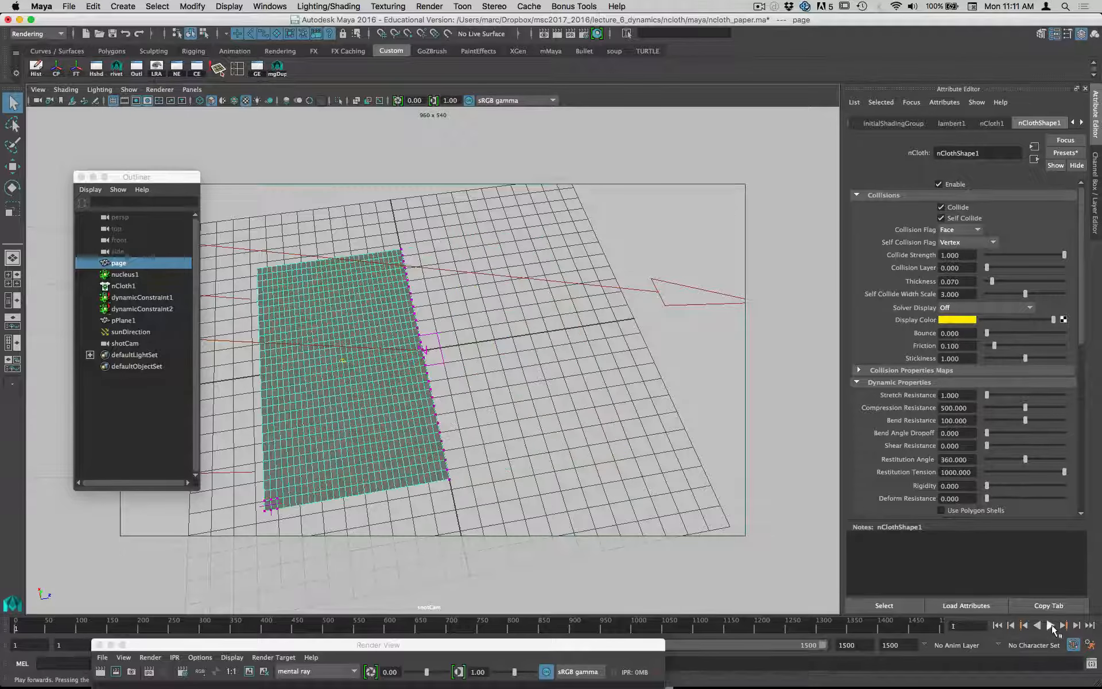
pyautogui.click(1050, 625)
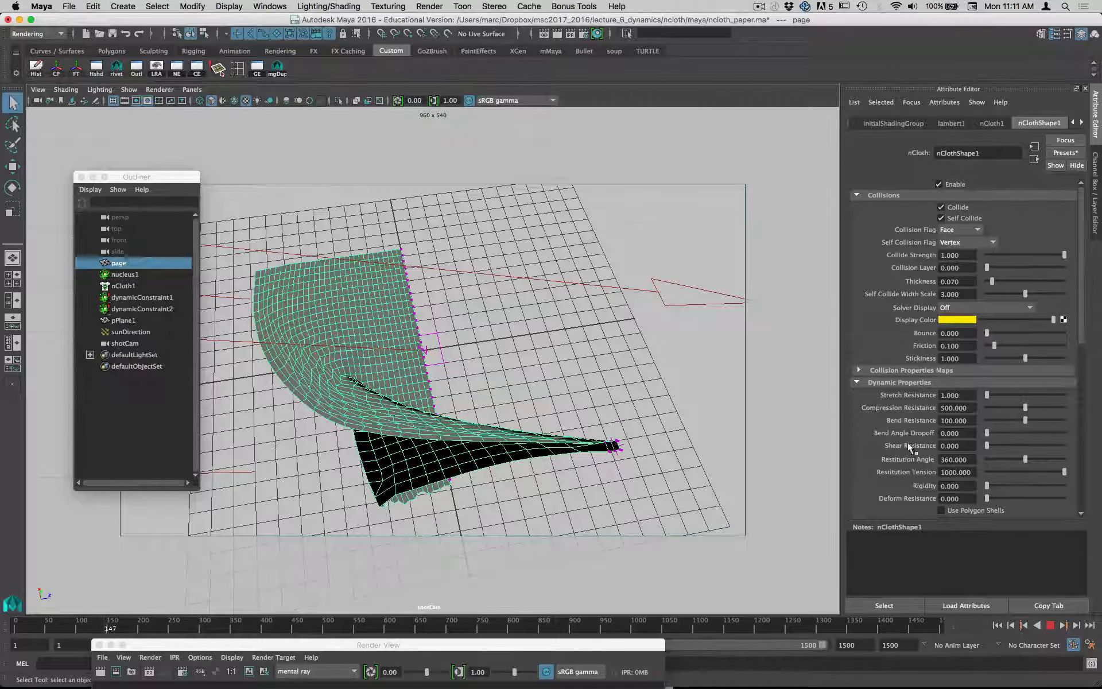
pyautogui.click(1051, 625)
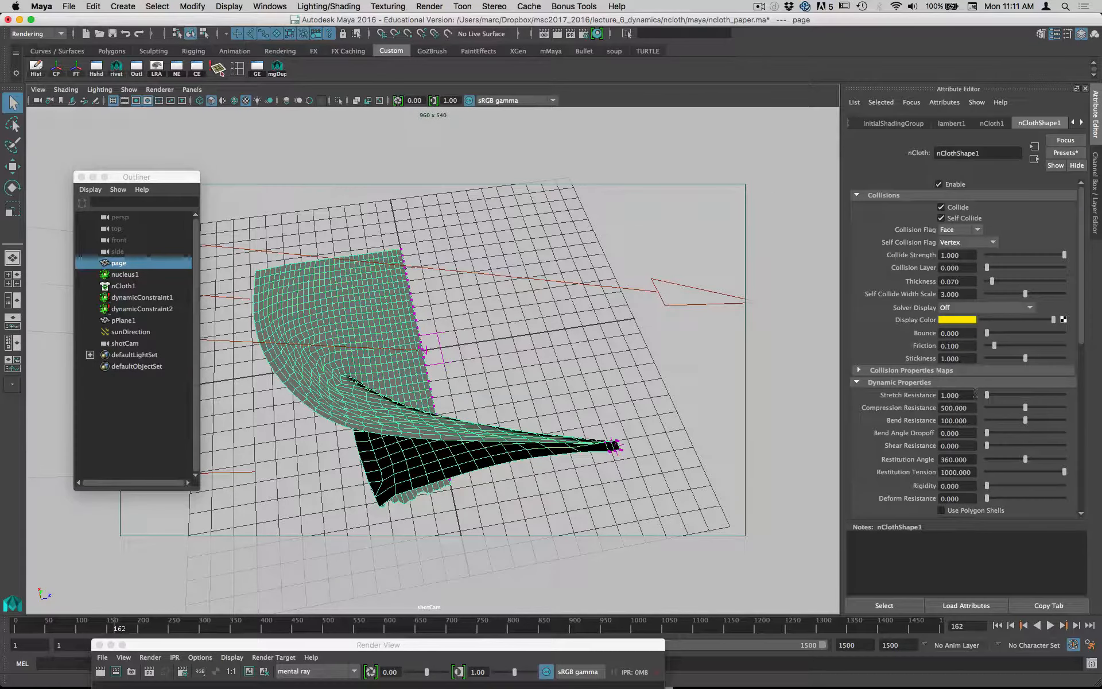
# - Set the page nCloth's Stretch Resistance to 20 and replay the simulation from the first frame
pyautogui.moveTo(975, 395); pyautogui.dragTo(868, 392)
pyautogui.write('20')
pyautogui.press('Return')
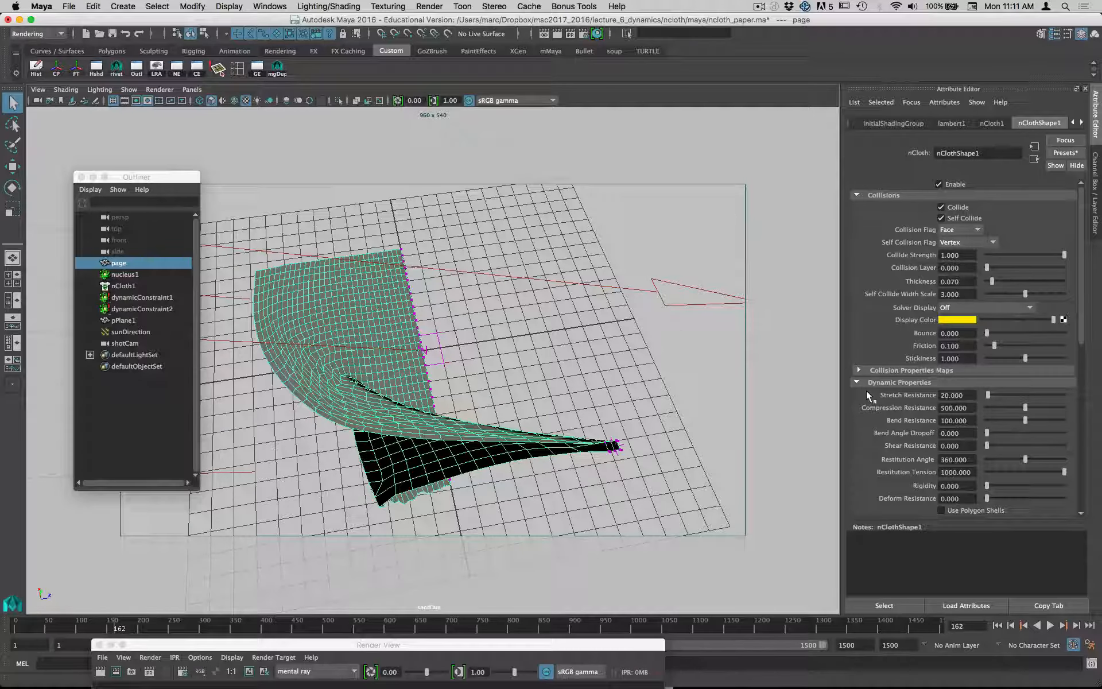
pyautogui.click(996, 625)
pyautogui.click(1050, 625)
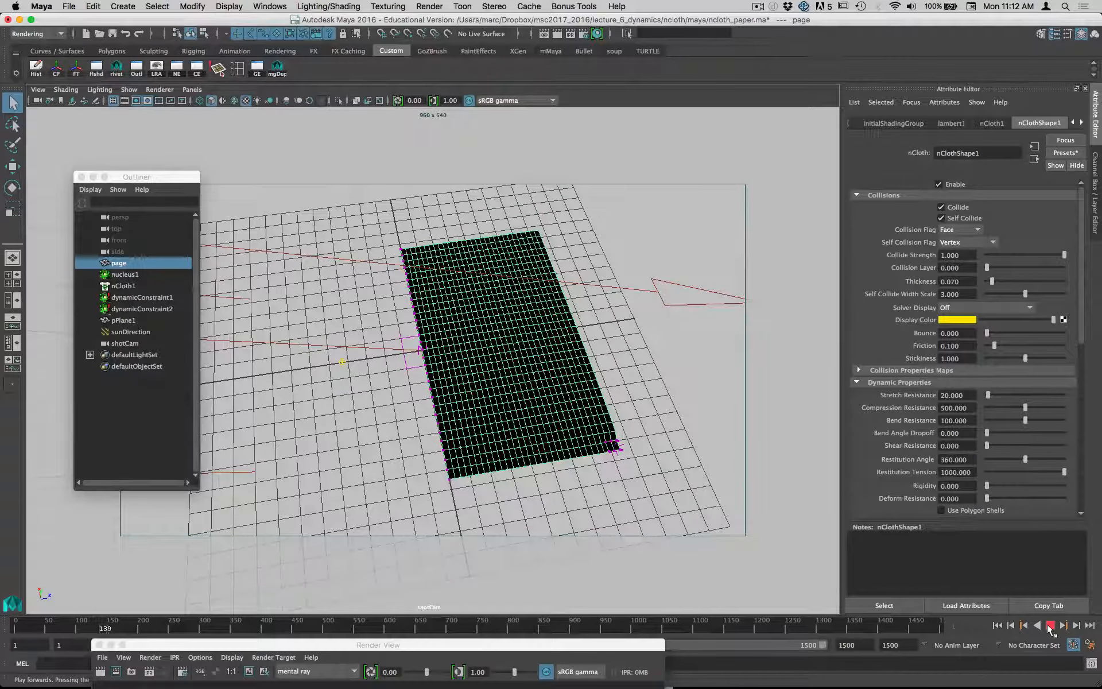
pyautogui.click(1049, 625)
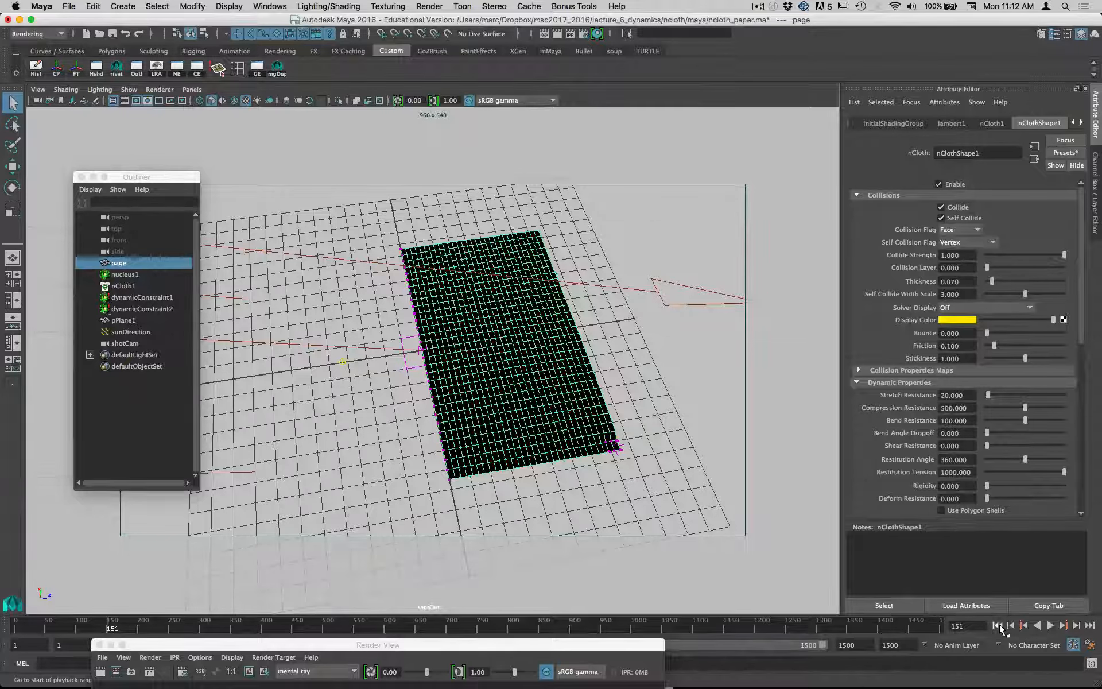
# - Look through the ncloth project's scene files by modification date and the recent files list without opening a scene
pyautogui.click(71, 6)
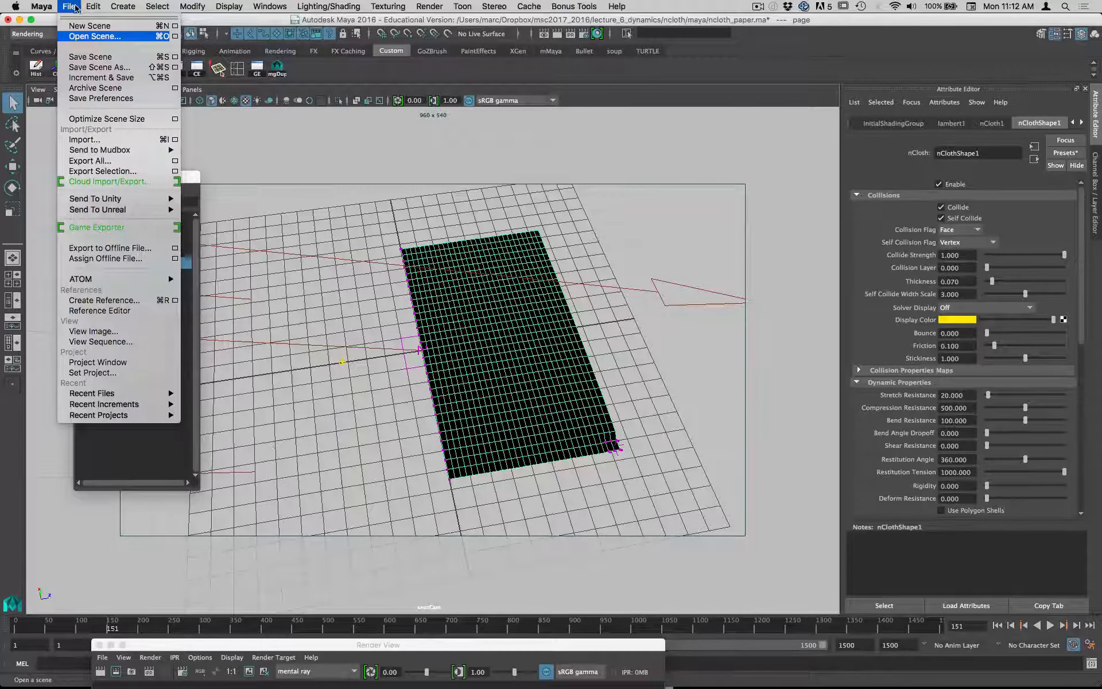
pyautogui.click(94, 36)
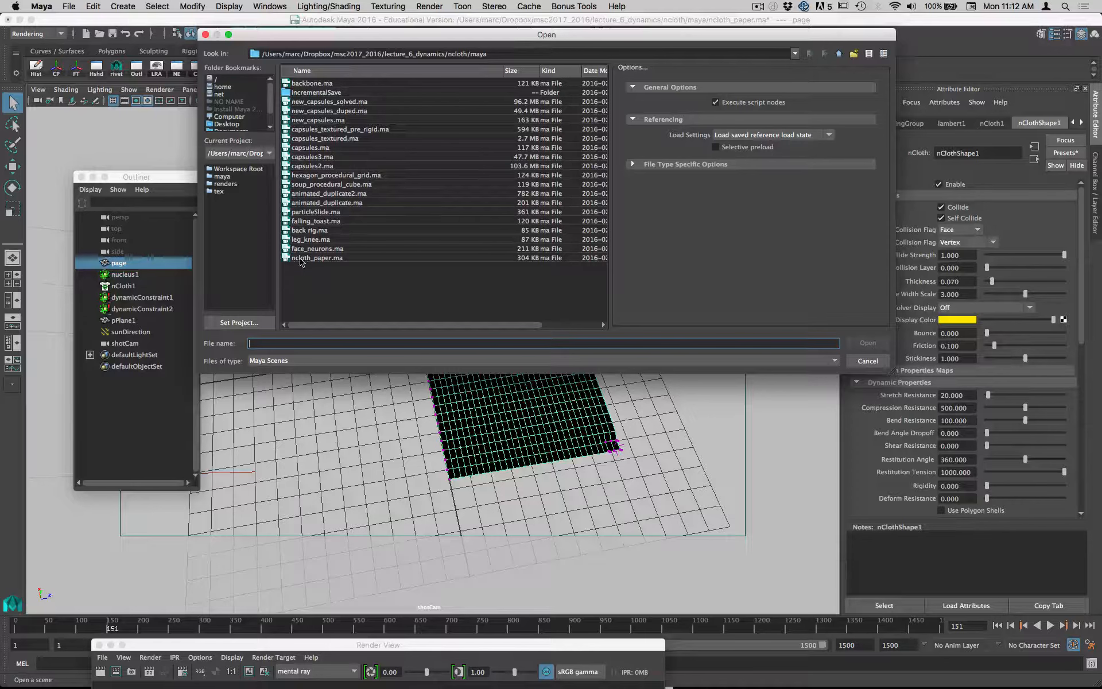
pyautogui.click(591, 71)
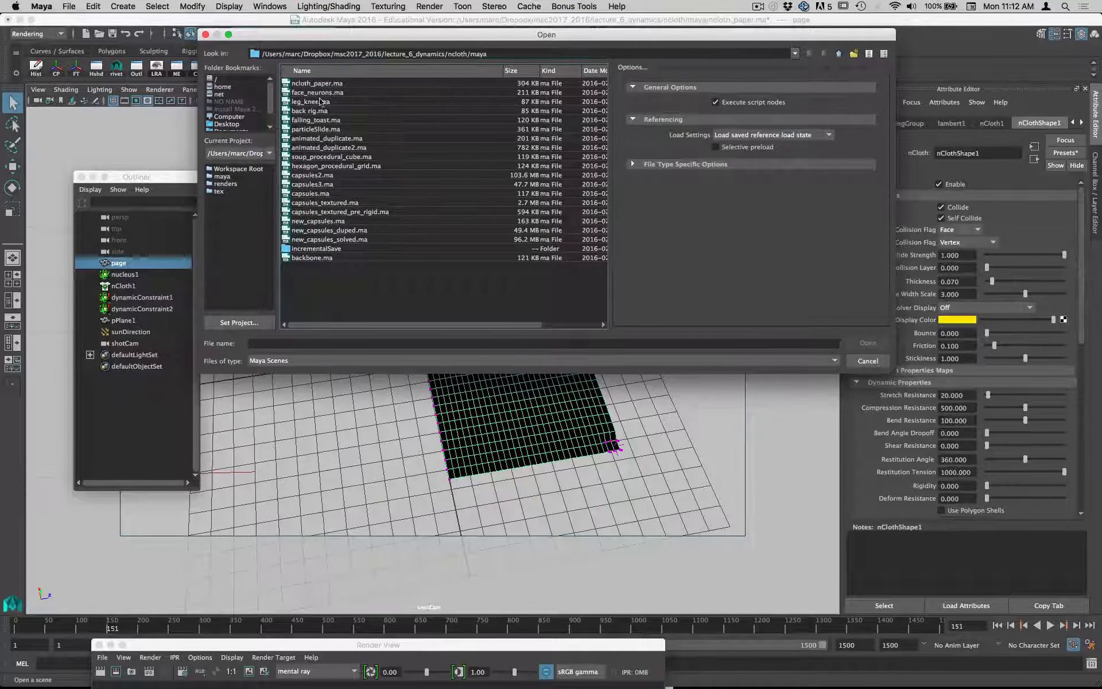
pyautogui.click(587, 74)
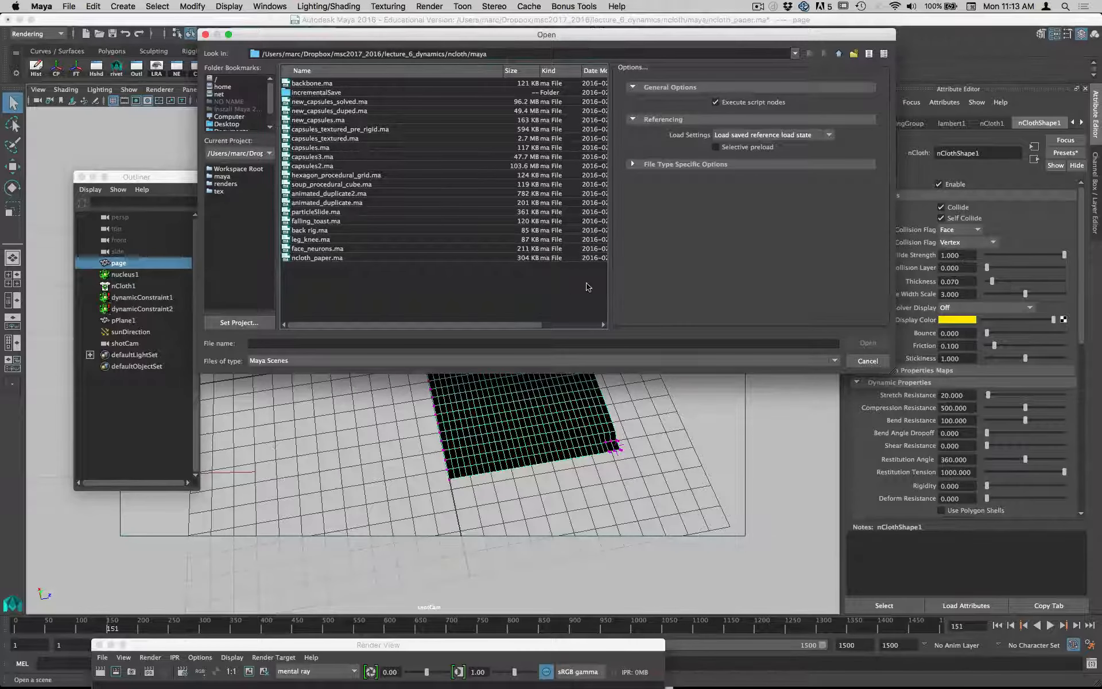
pyautogui.click(864, 361)
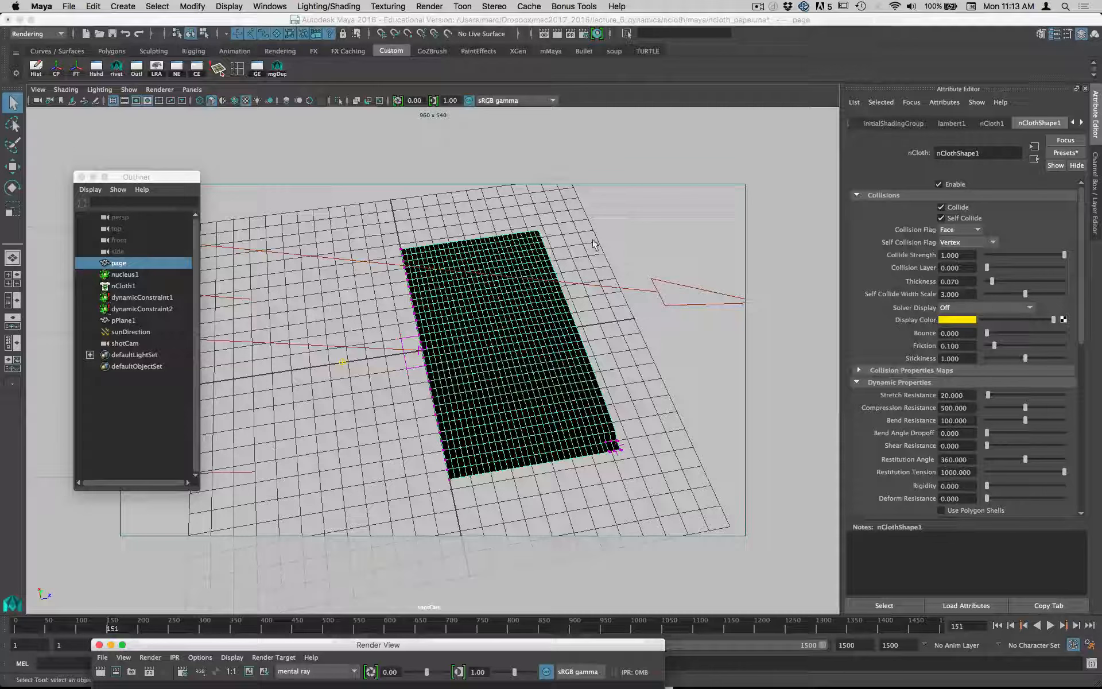
pyautogui.click(72, 7)
pyautogui.moveTo(161, 396)
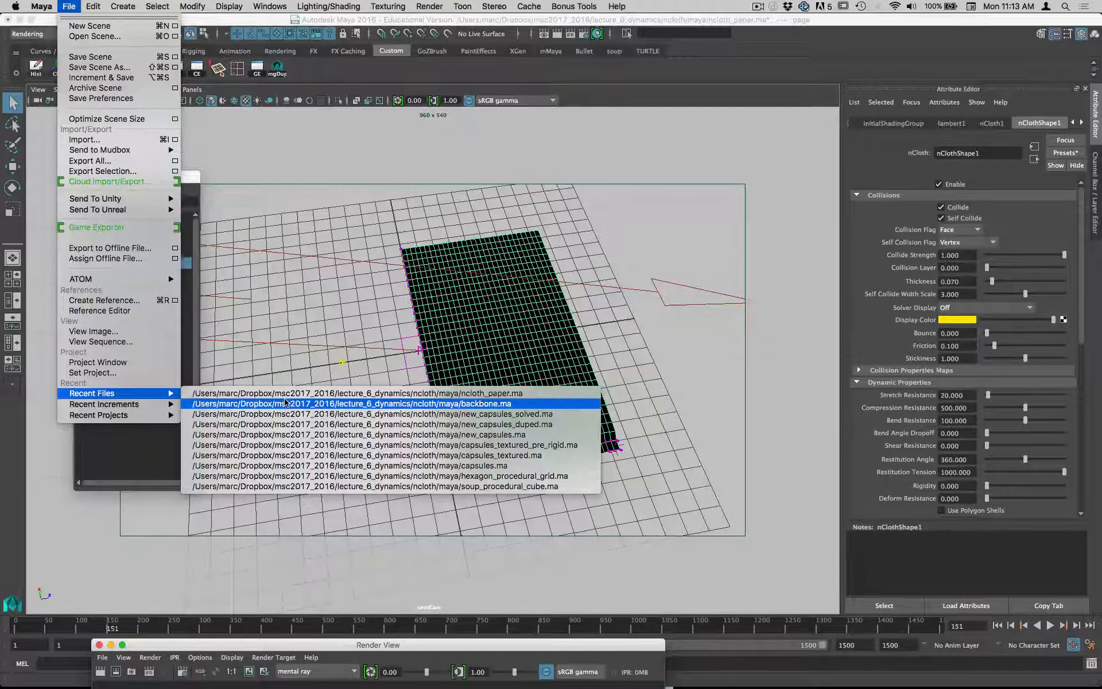
pyautogui.click(298, 323)
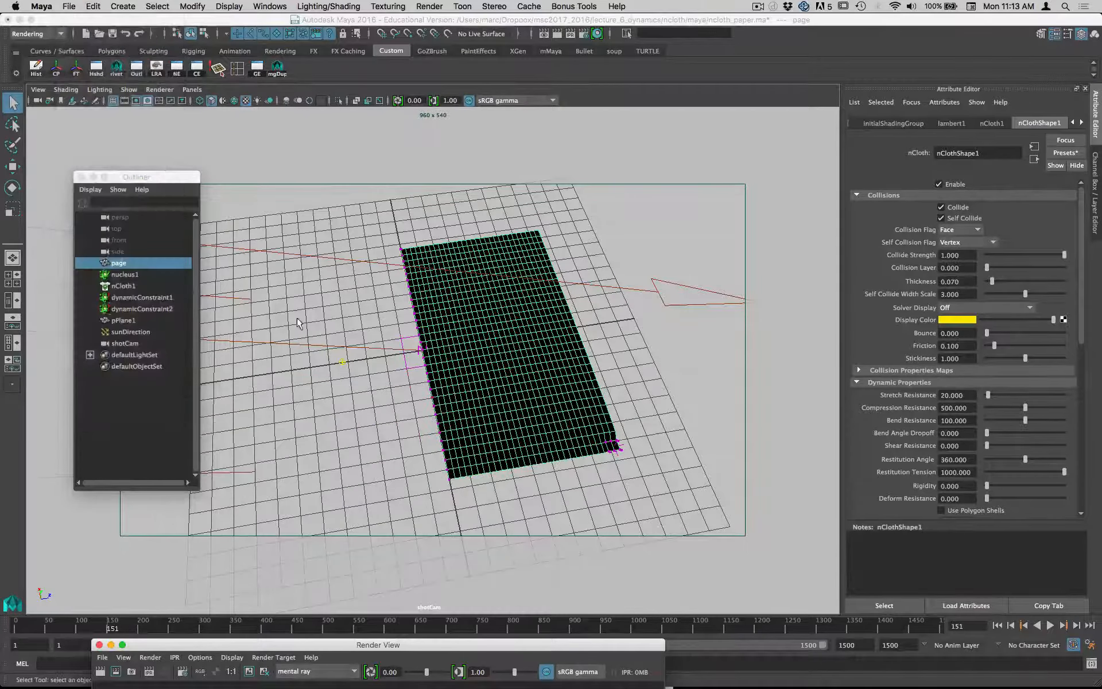